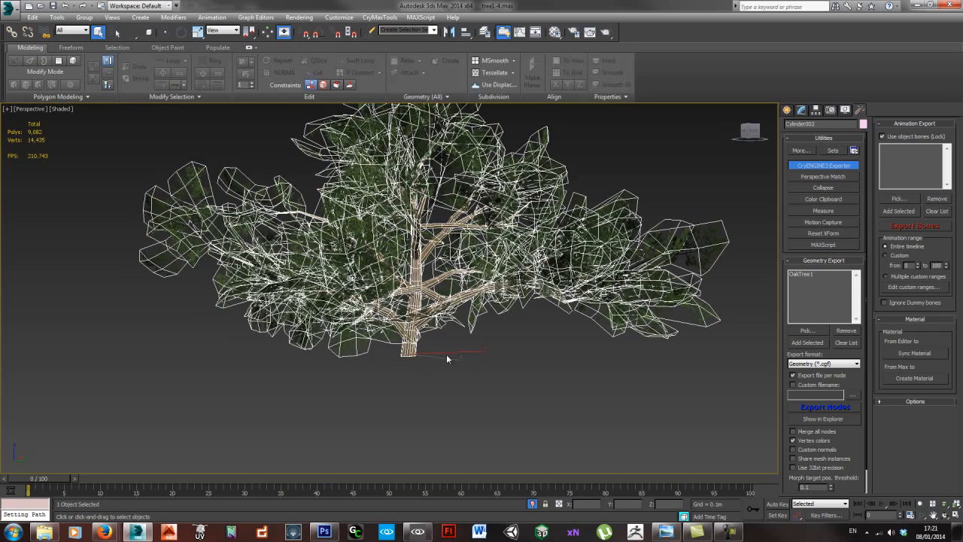
- Examine the oak tree model in the perspective view and clear its selection
key("w")
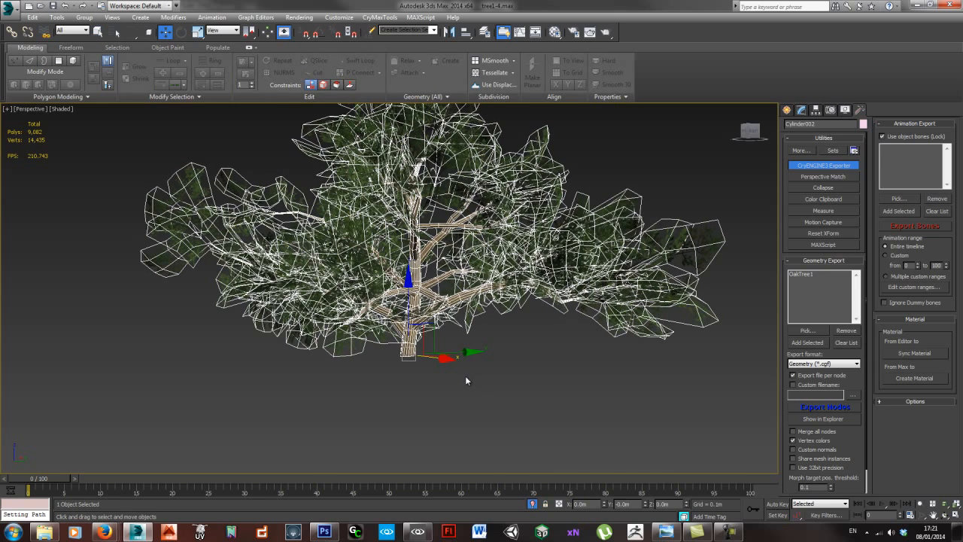
middle_click_drag(449, 365, 468, 393, "alt")
left_click(469, 398)
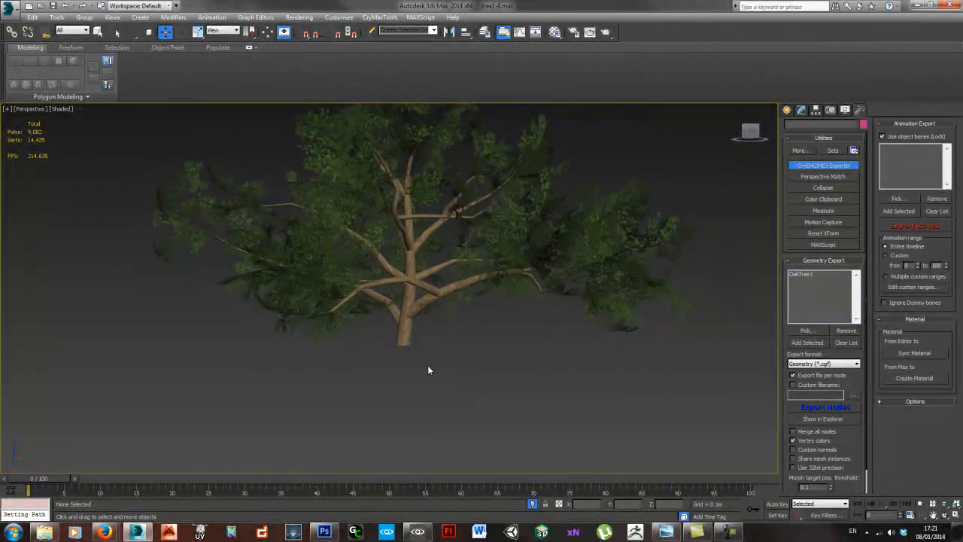
- Switch to CryENGINE Sandbox and look over the grassy, rock-strewn terrain of the treetest level
left_click(418, 533)
right_click_drag(536, 297, 421, 282)
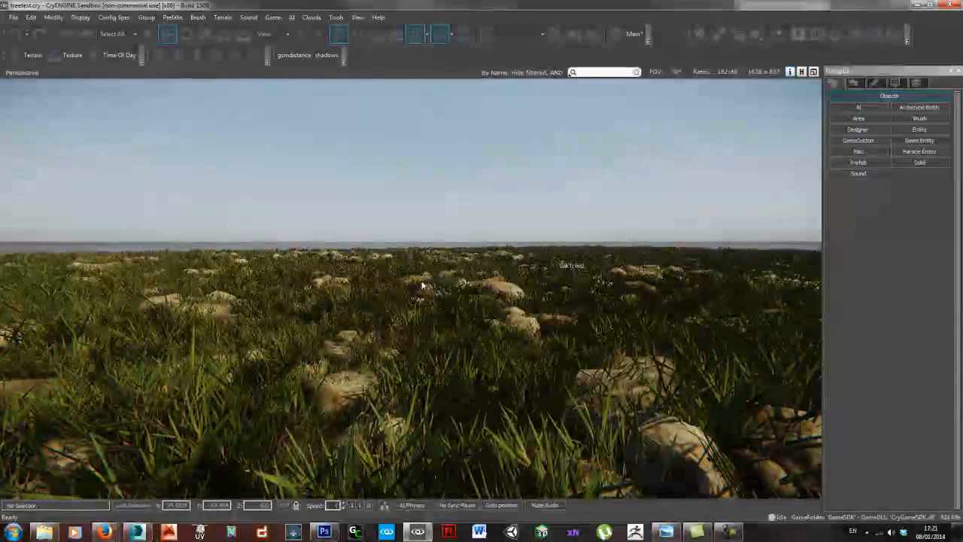
right_click_drag(339, 329, 391, 331)
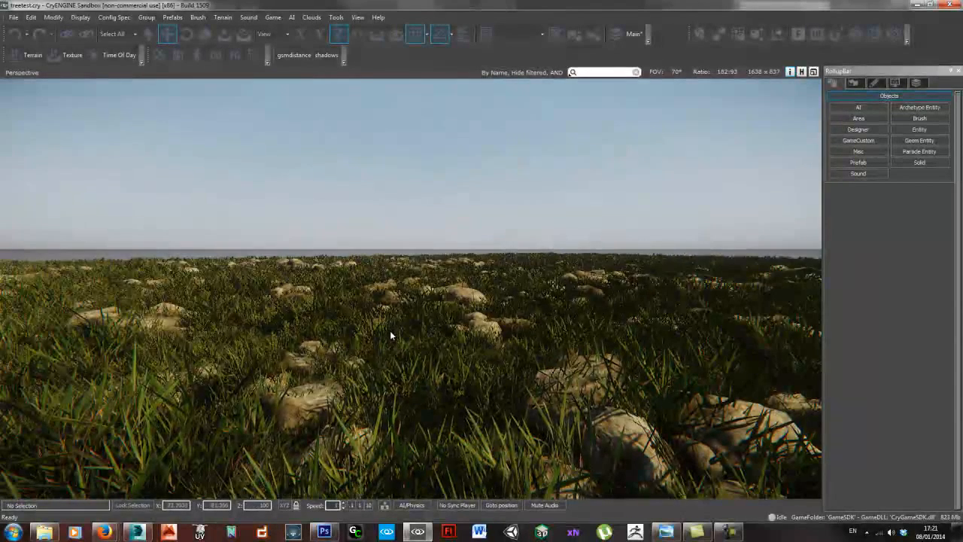
middle_click_drag(390, 335, 389, 417)
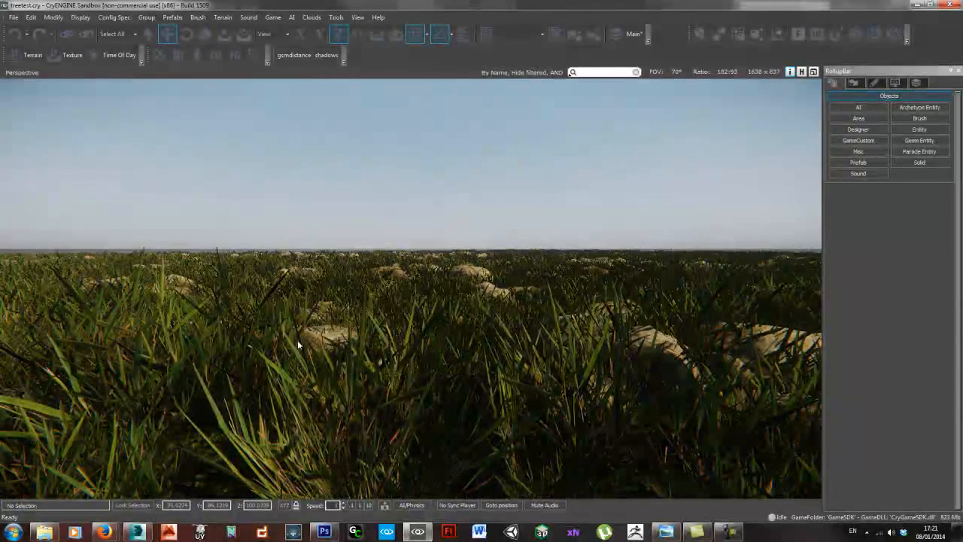
middle_click_drag(445, 338, 446, 301)
right_click_drag(447, 338, 422, 329)
mouse_move(422, 329)
middle_mouse_down()
mouse_move(423, 337)
mouse_move(422, 324)
middle_mouse_up()
mouse_move(422, 324)
right_mouse_down()
mouse_move(410, 324)
mouse_move(425, 324)
mouse_move(419, 315)
right_mouse_up()
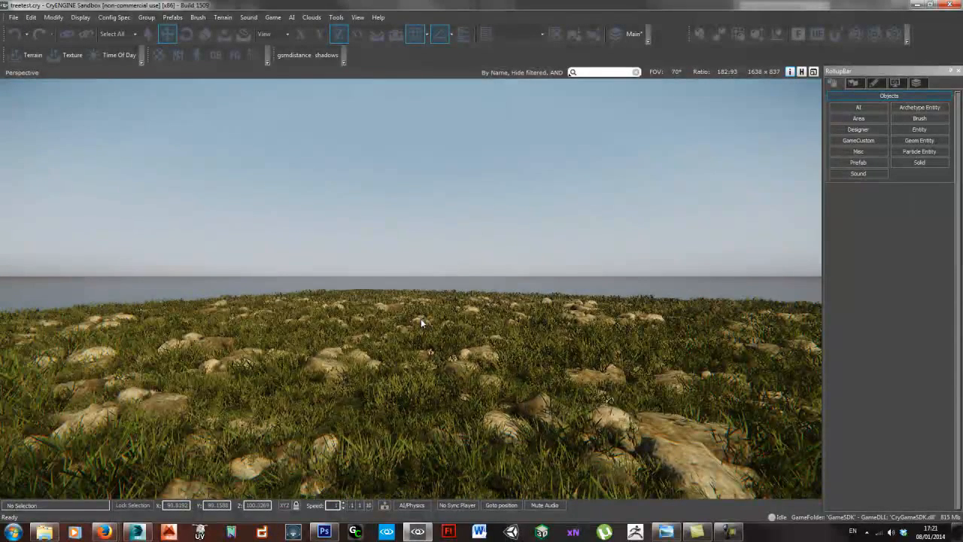
middle_click_drag(408, 330, 431, 294)
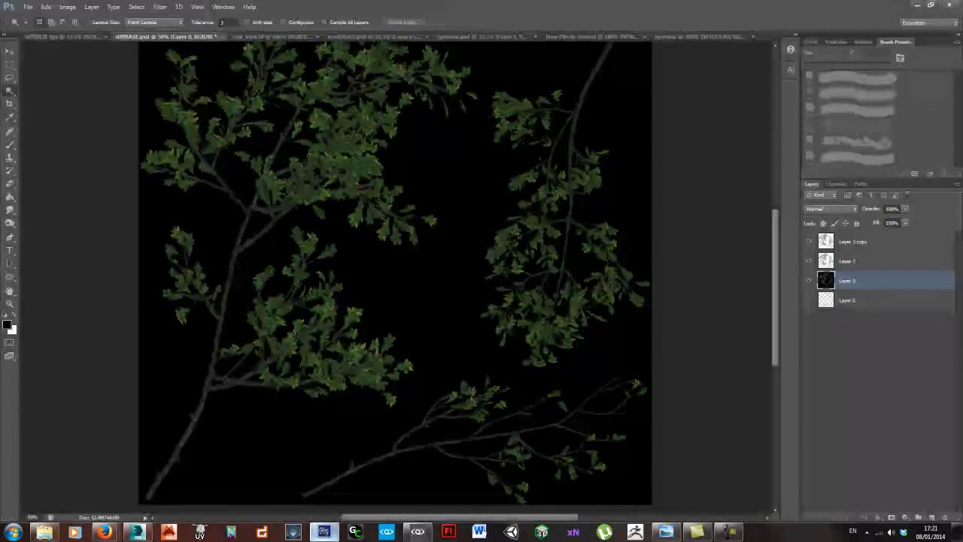
- Switch to Photoshop, browse to GameSDK\Objects\Natural\Trees\Oak in Explorer to examine the oak texture files, and return to diffBASE.psd
left_click(324, 532)
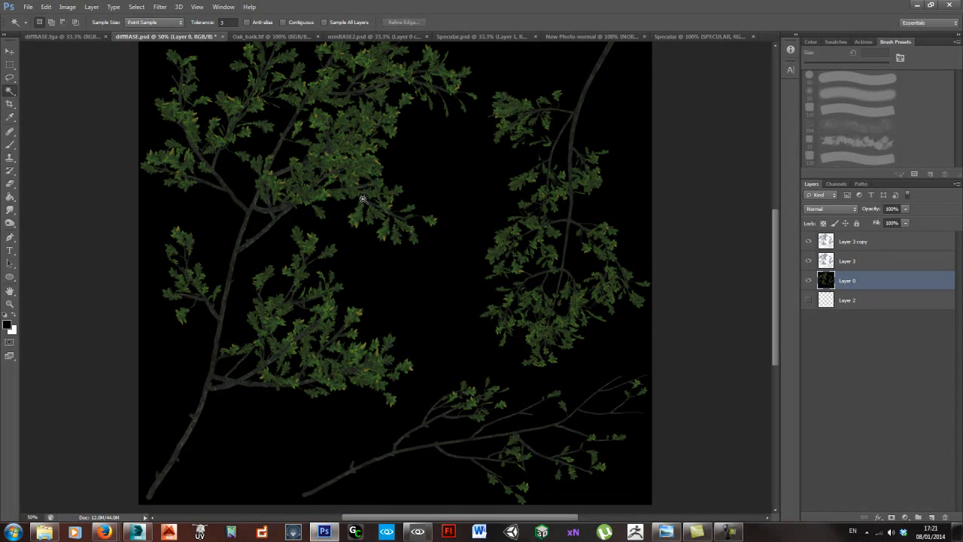
left_click(45, 532)
left_click(512, 182)
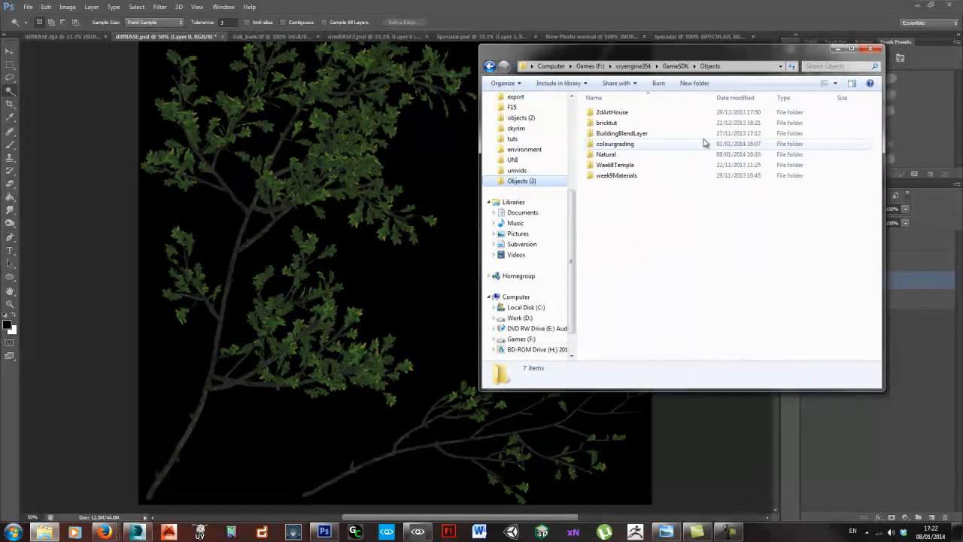
double_click(624, 154)
double_click(620, 134)
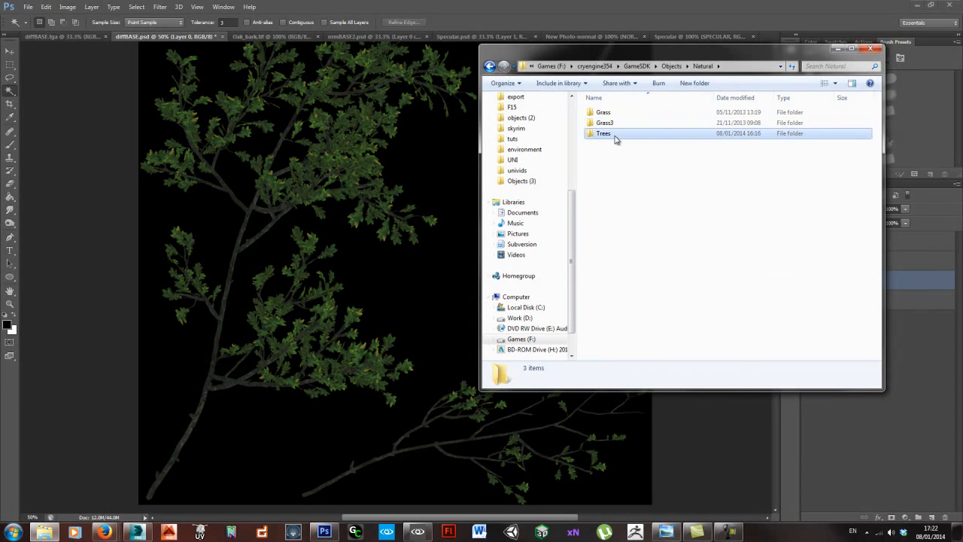
double_click(613, 113)
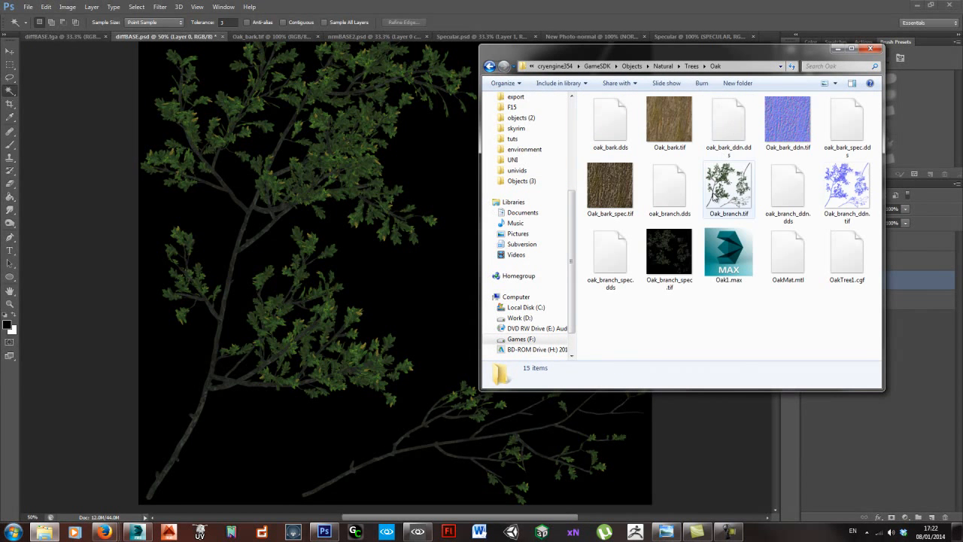
mouse_move(674, 138)
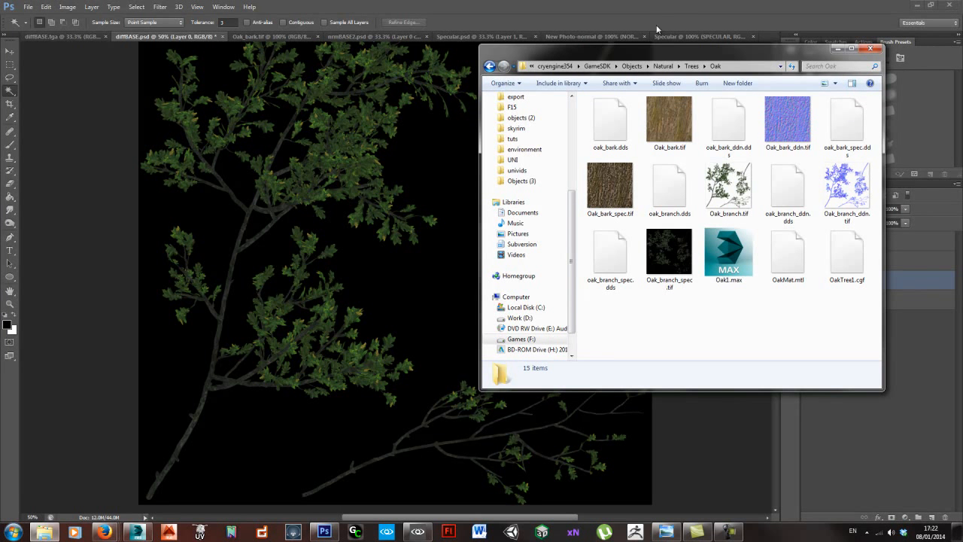
left_click(614, 6)
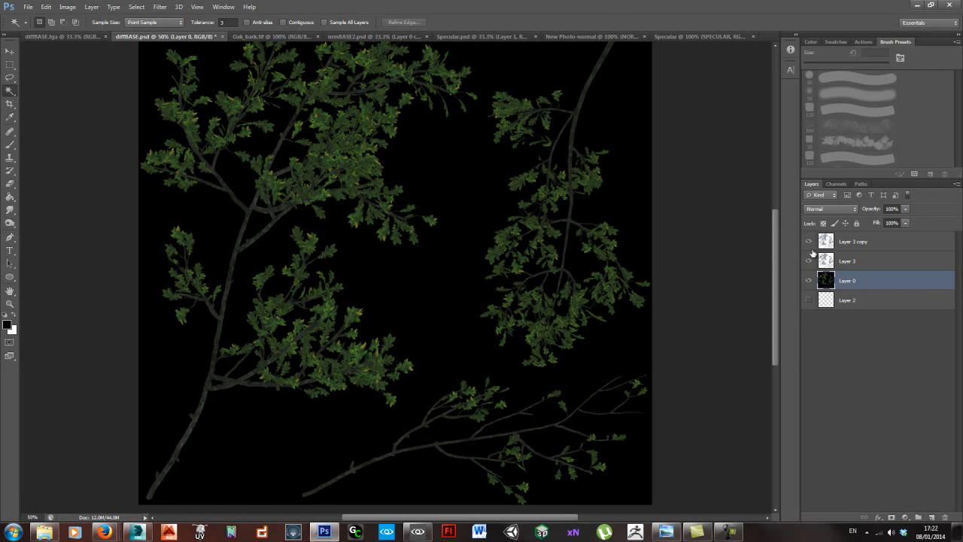
- Remove the black background from Layer 0 using the inverted selection of the Alpha 1 channel
left_click(468, 294, "ctrl+alt")
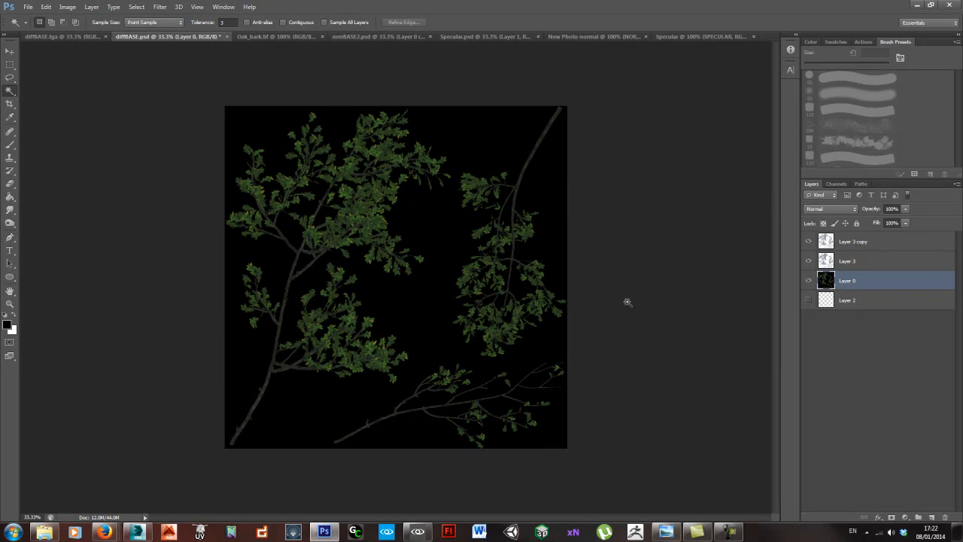
left_click(834, 184)
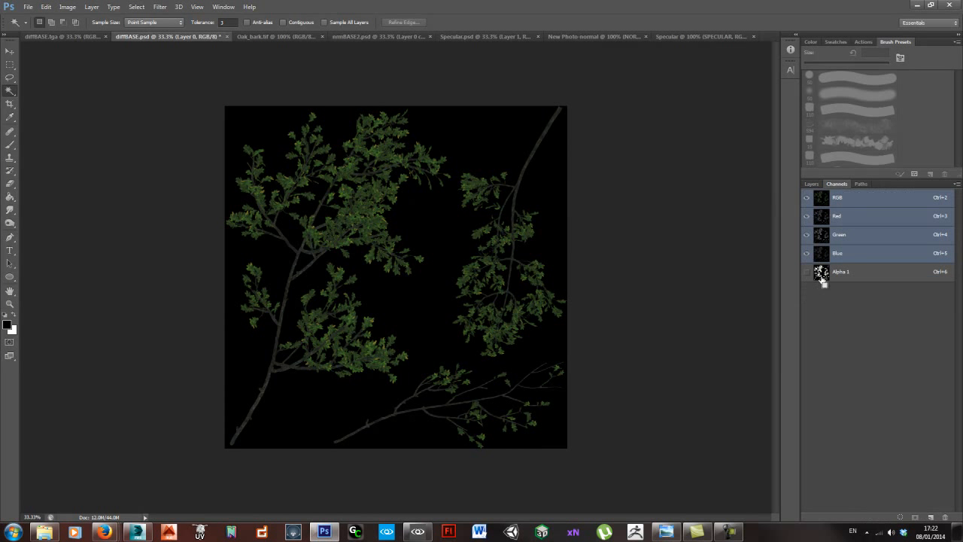
left_click(821, 271, "ctrl")
left_click(812, 183)
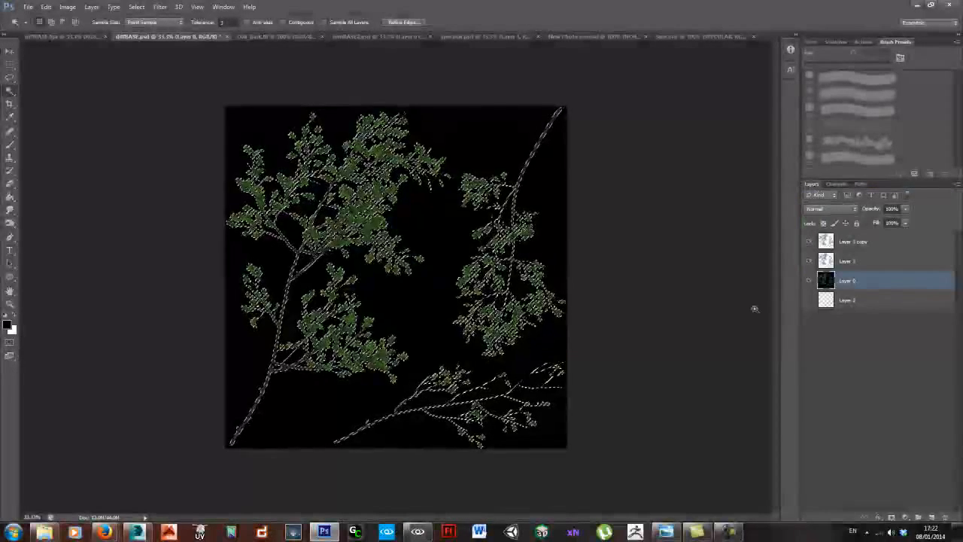
key("ctrl+shift+i")
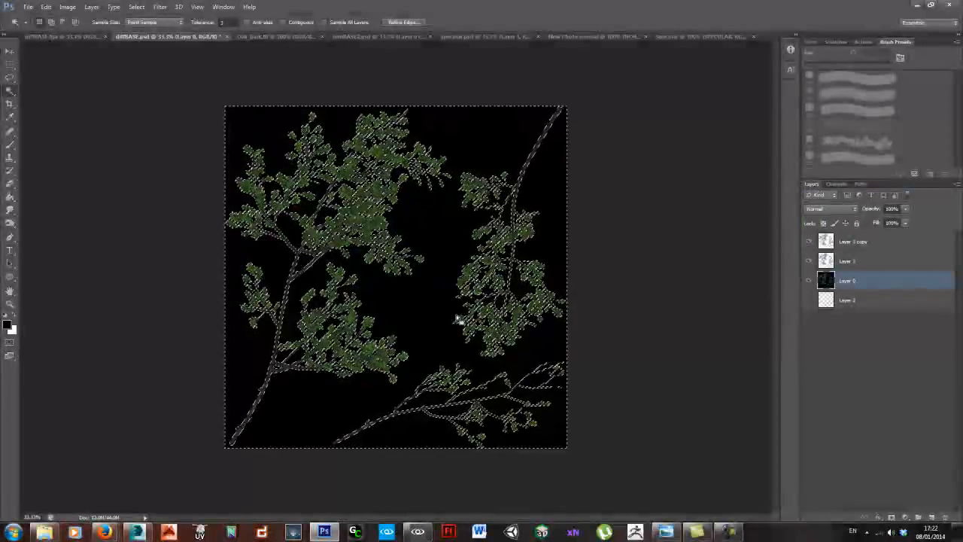
key("Delete")
key("ctrl+d")
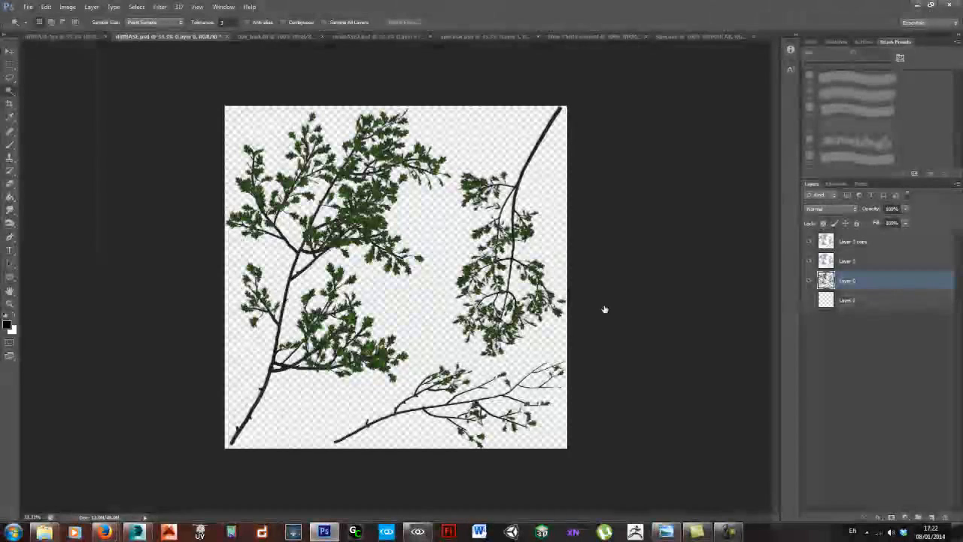
- Duplicate Layer 0, place the copy directly beneath it and give the copy a Gaussian Blur with a 10-pixel radius
key("ctrl+j")
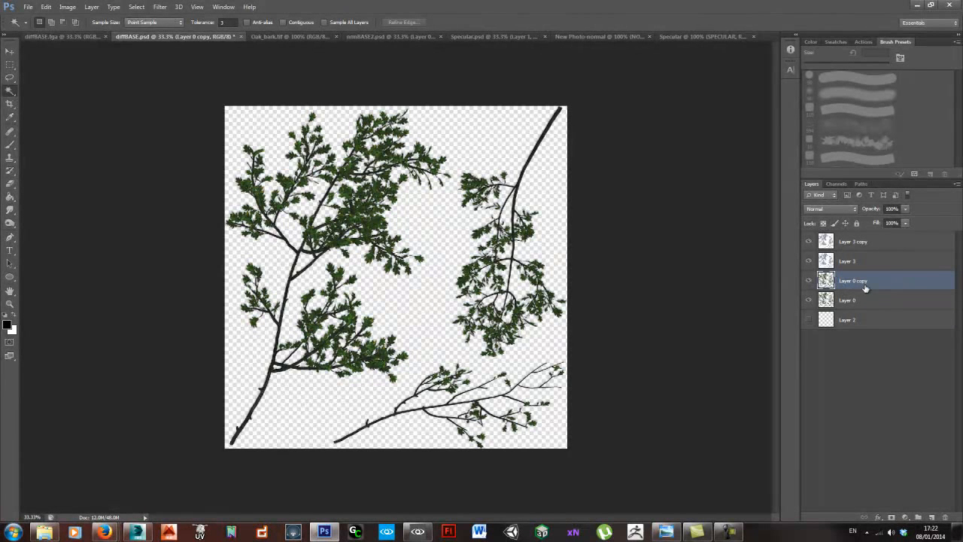
left_click_drag(878, 286, 882, 310)
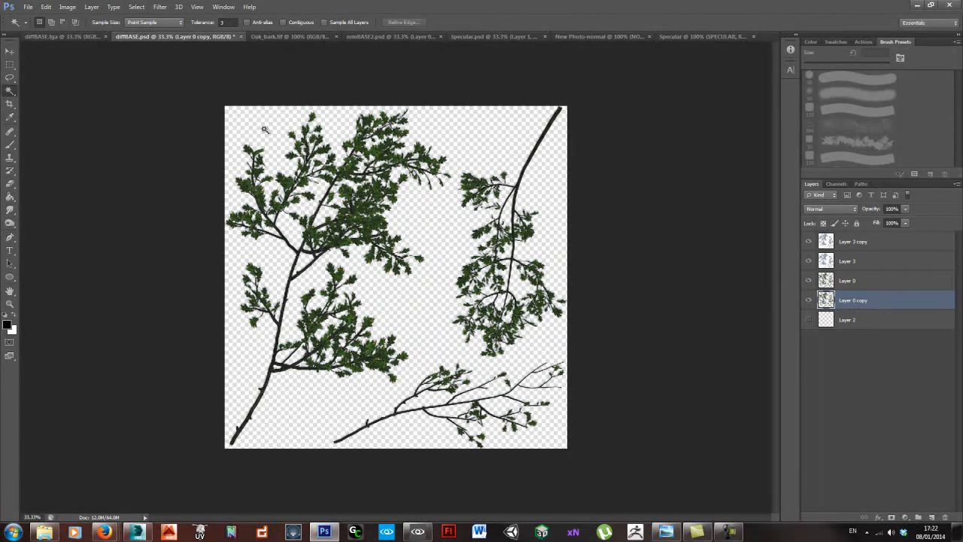
left_click(159, 6)
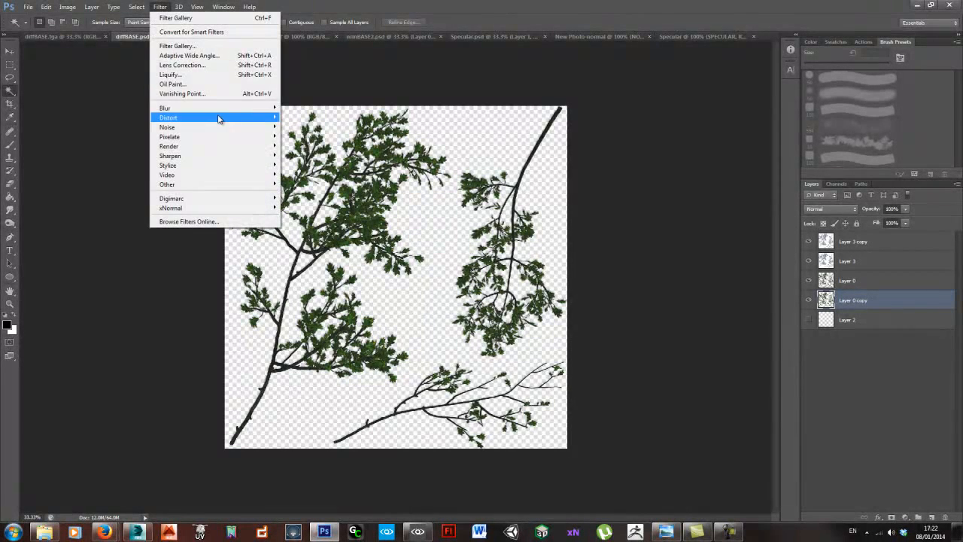
mouse_move(188, 108)
left_click(112, 179)
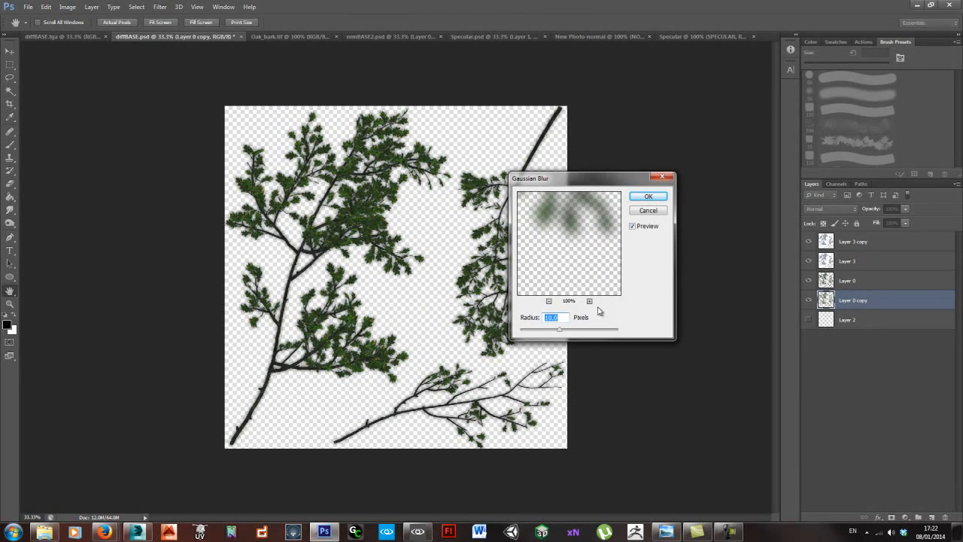
left_click(648, 197)
- Duplicate the blurred layer nine times to thicken the colour fringe around the branches
key("ctrl+j")
key("ctrl+j")
key("ctrl+j")
key("ctrl+j")
key("ctrl+j")
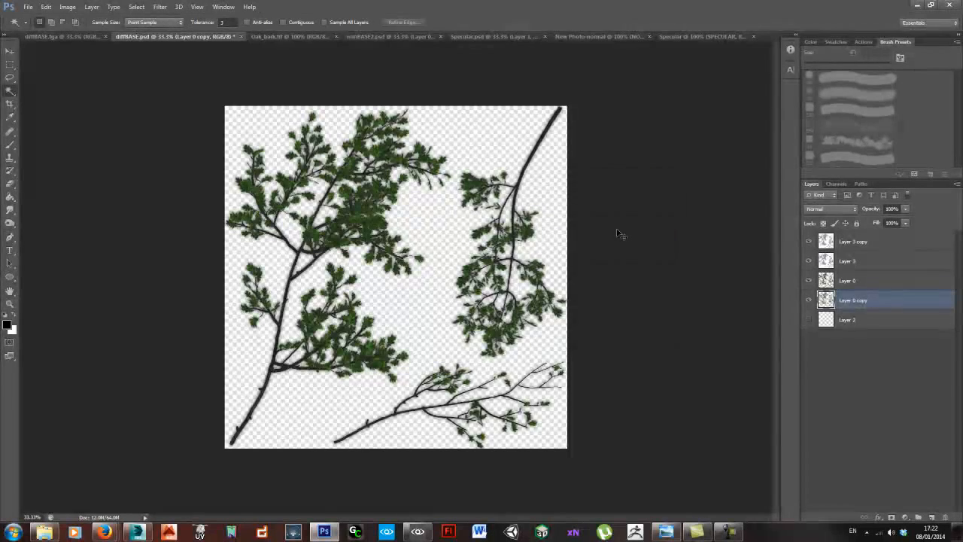
key("ctrl+j")
key("ctrl+j")
key("ctrl+j")
key("ctrl+j")
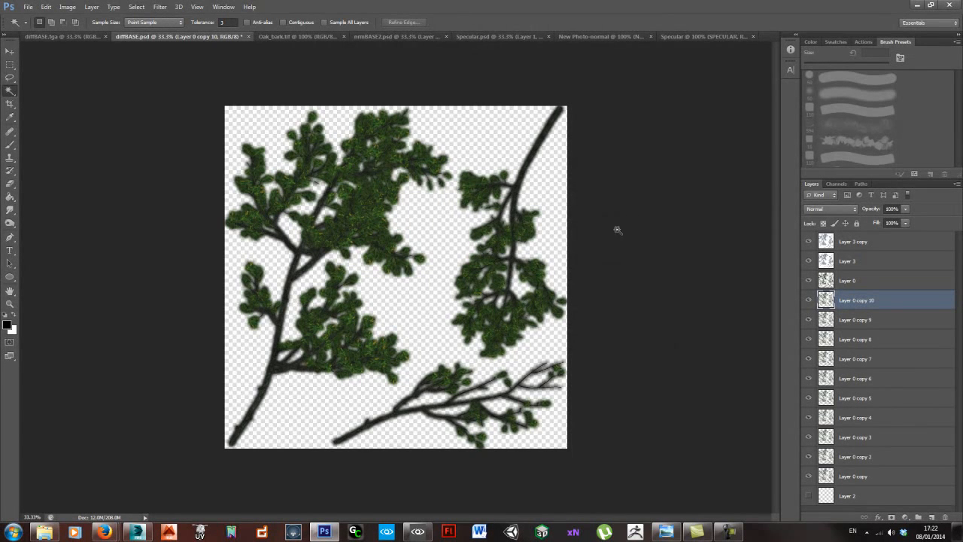
- Merge all the blurred copies, from Layer 0 copy to Layer 0 copy 10, into one layer
left_click(864, 476, "shift")
right_click(865, 477)
left_click(863, 317)
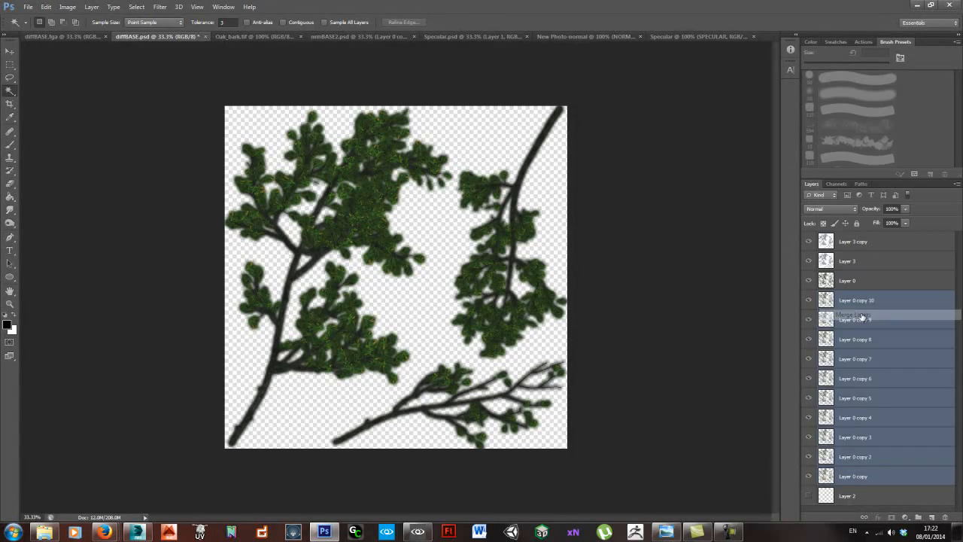
- Add a new layer beneath the merged blur layer and fill it with a dark green sampled from the foliage
scroll(470, 226, "up", 5, "alt")
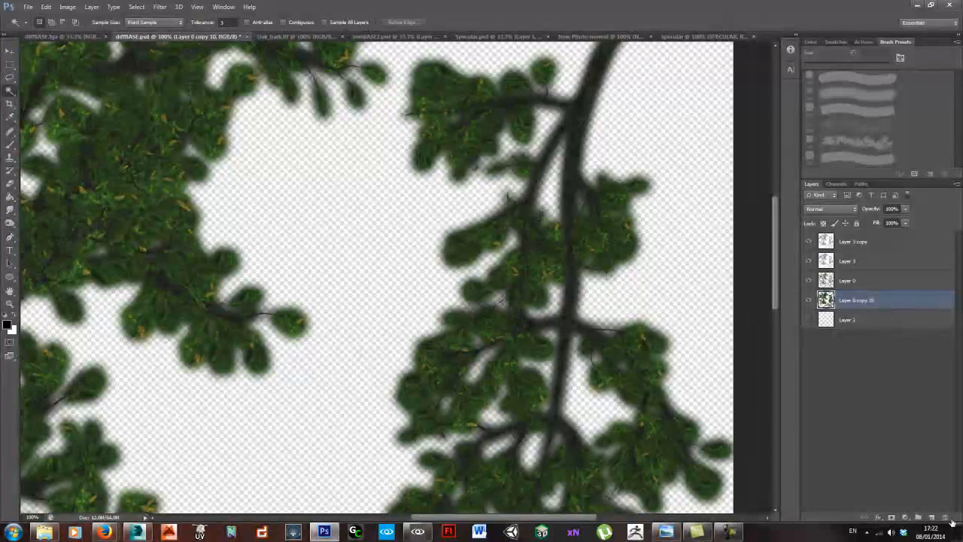
left_click(933, 519)
left_click_drag(872, 302, 872, 335)
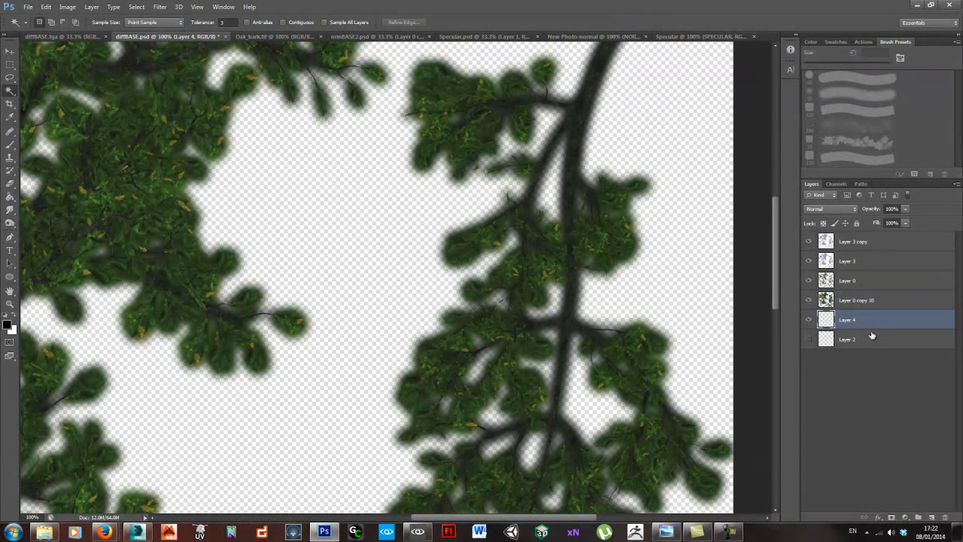
key("g")
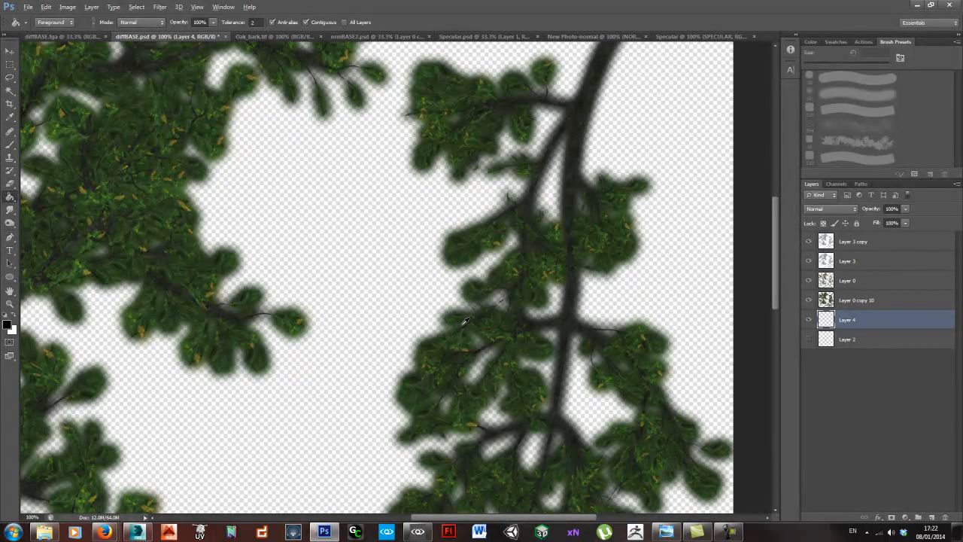
left_click(368, 300)
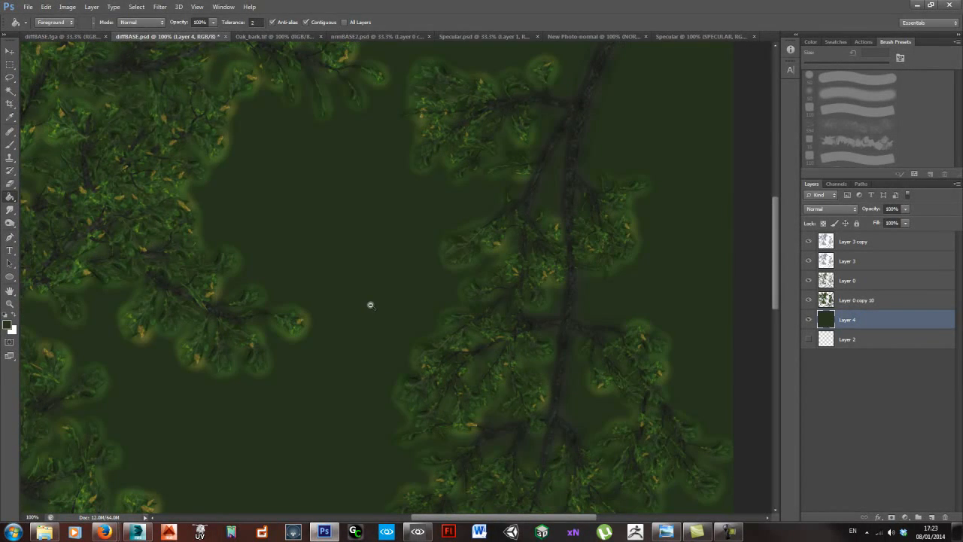
- Examine the colour fringe around the branches and leaves against the dark green background, close up and as a whole
left_click(370, 303, "alt")
left_click(370, 305, "alt")
left_click(370, 303, "alt")
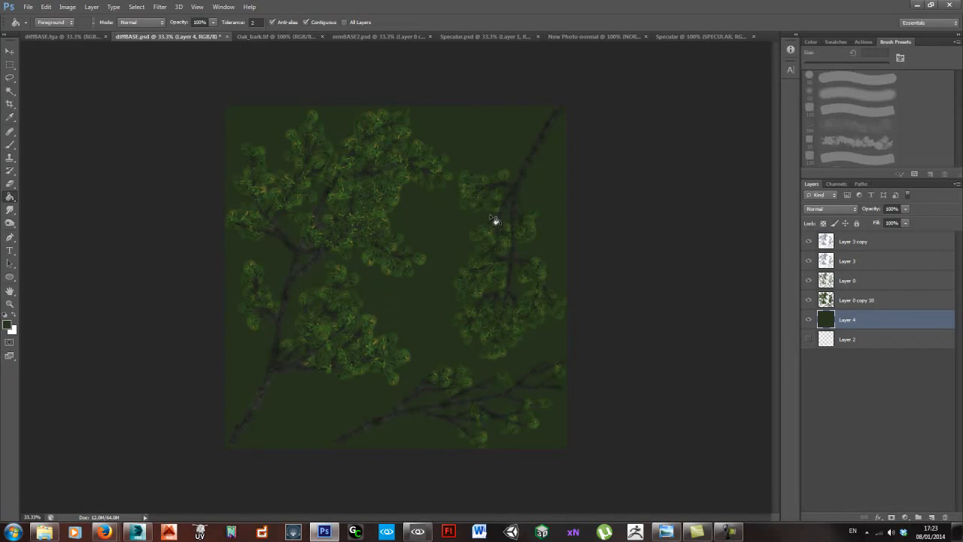
left_click_drag(305, 281, 366, 214, "ctrl")
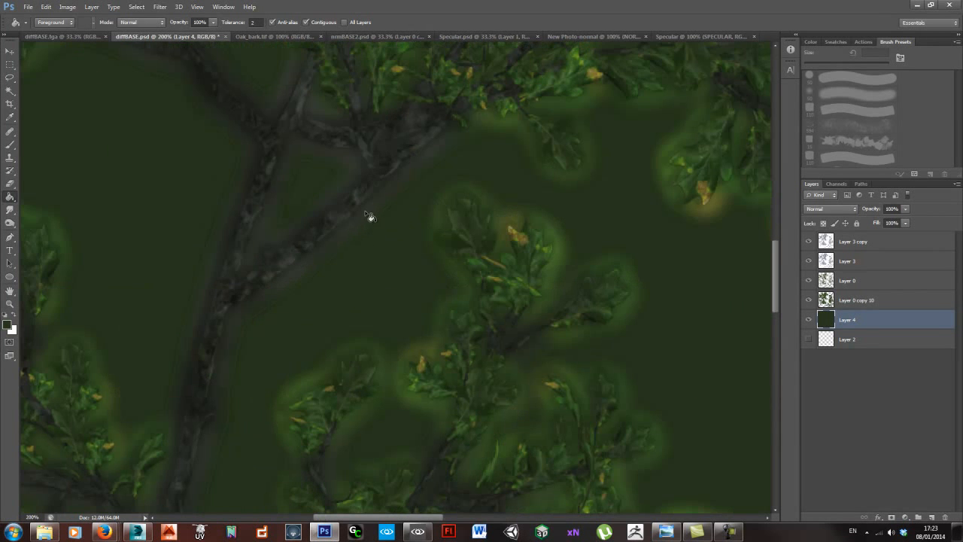
left_click(387, 179, "ctrl")
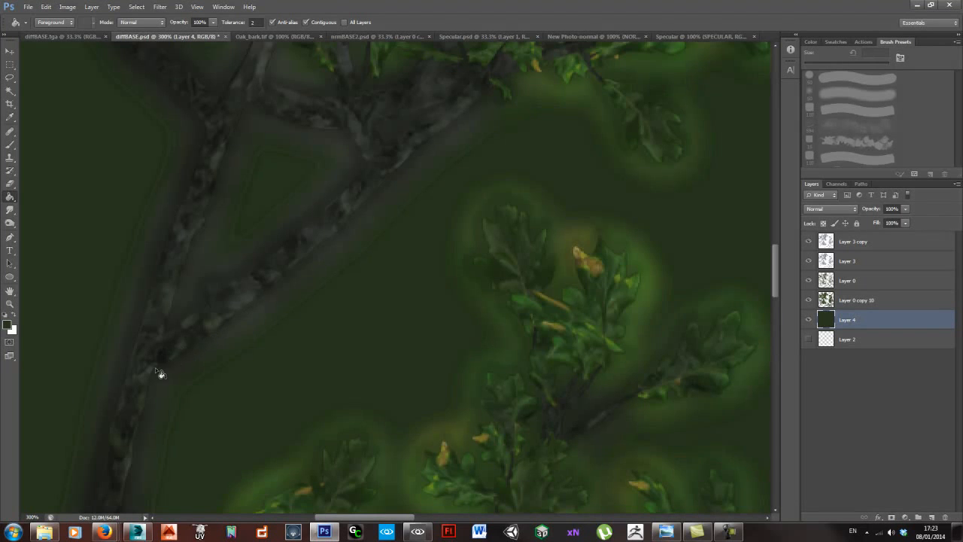
left_click(459, 344, "alt")
left_click(458, 344, "alt")
left_click(486, 324, "alt")
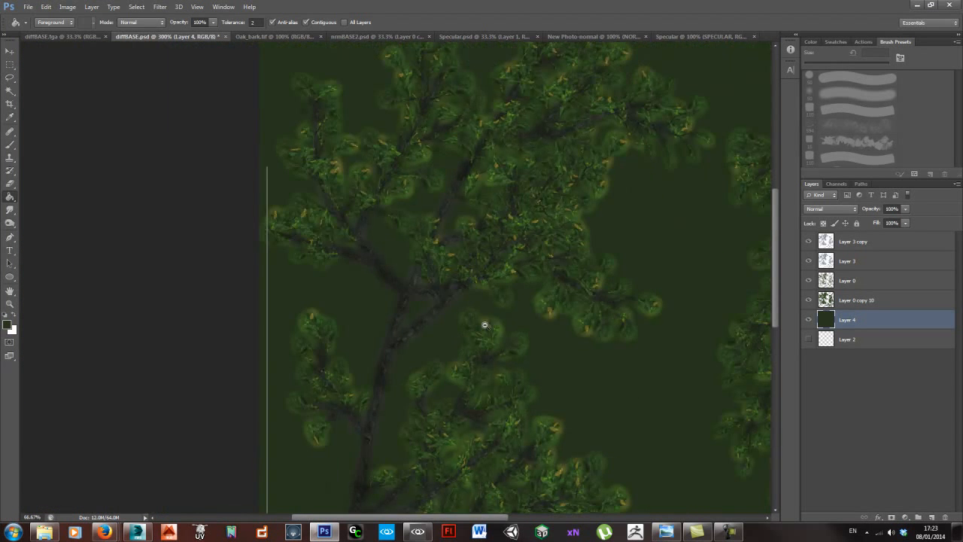
left_click(500, 325, "alt")
left_click(499, 325, "alt")
- Start saving the padded branch texture under another name and browse from the Objects folder to the Oak tree folder
key("alt+f")
key("a")
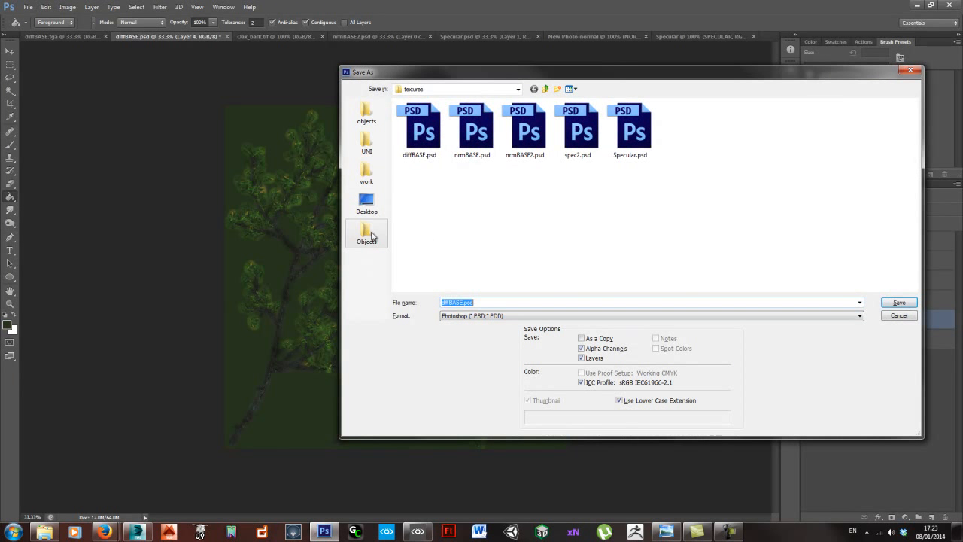
left_click(371, 236)
double_click(456, 148)
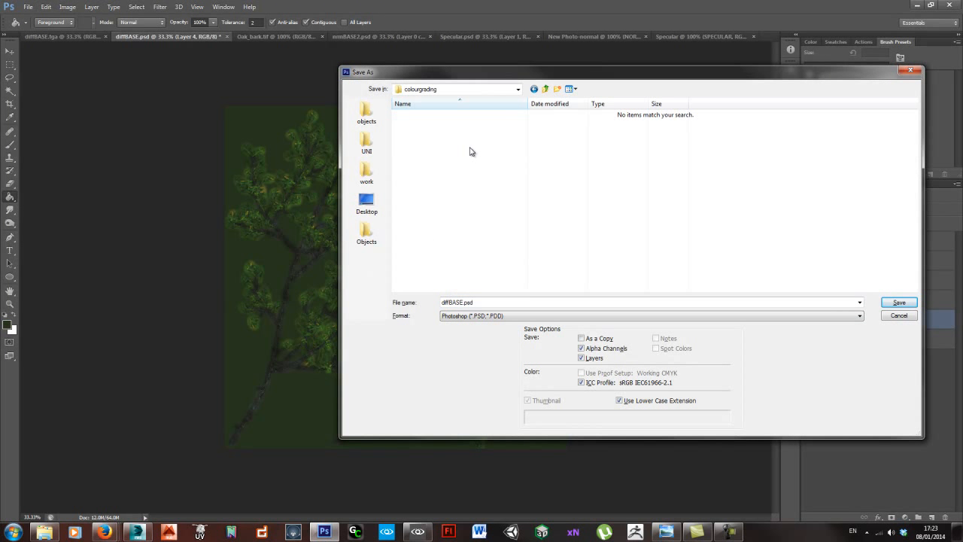
key("BackSpace")
double_click(428, 158)
left_click(413, 134)
double_click(414, 134)
double_click(412, 116)
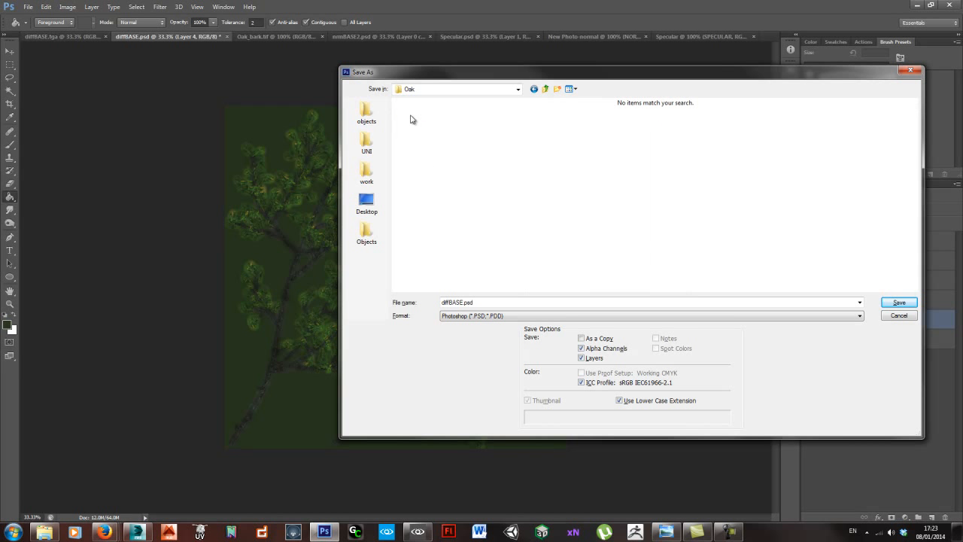
- Choose the CryTIFPlugin format and overwrite the existing Oak_branch.tif with the new texture
left_click(480, 317)
left_click(473, 352)
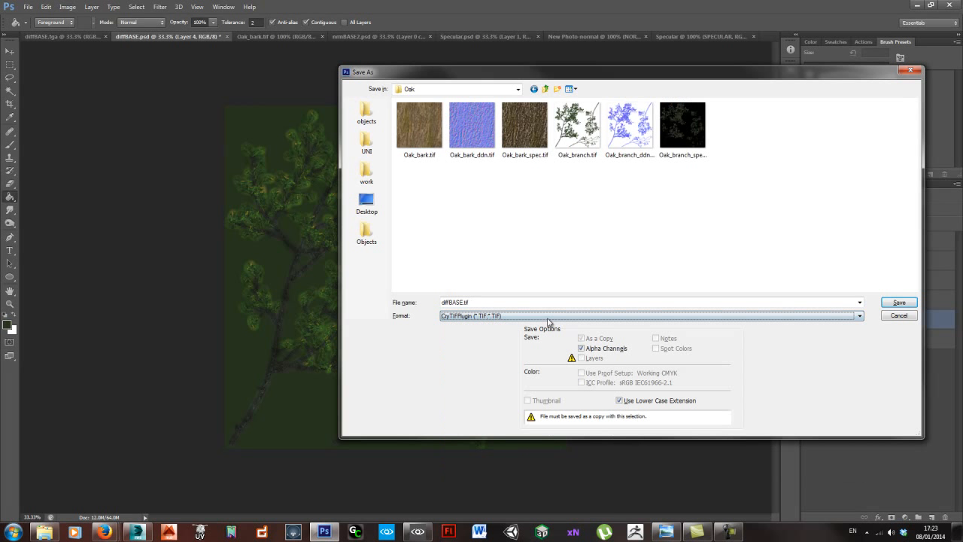
left_click(583, 132)
double_click(583, 132)
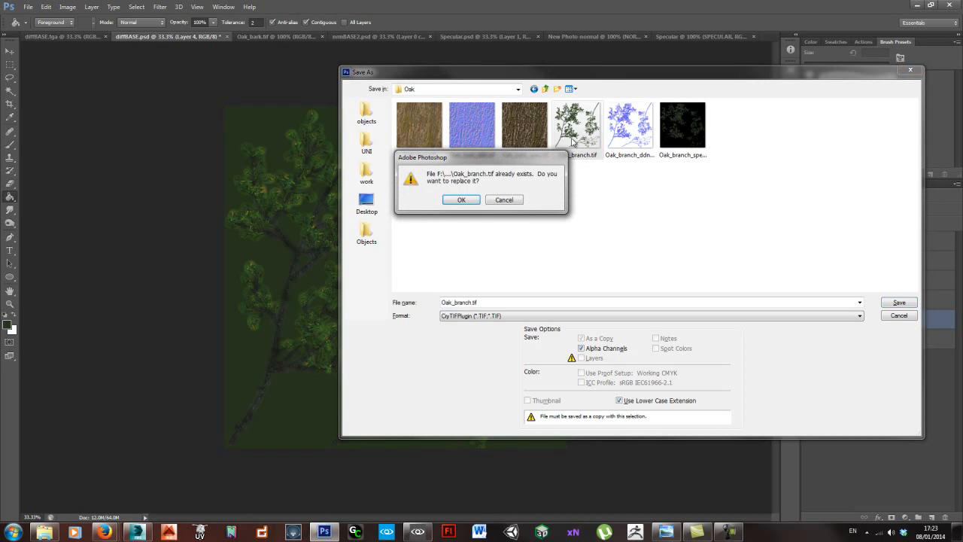
left_click(462, 200)
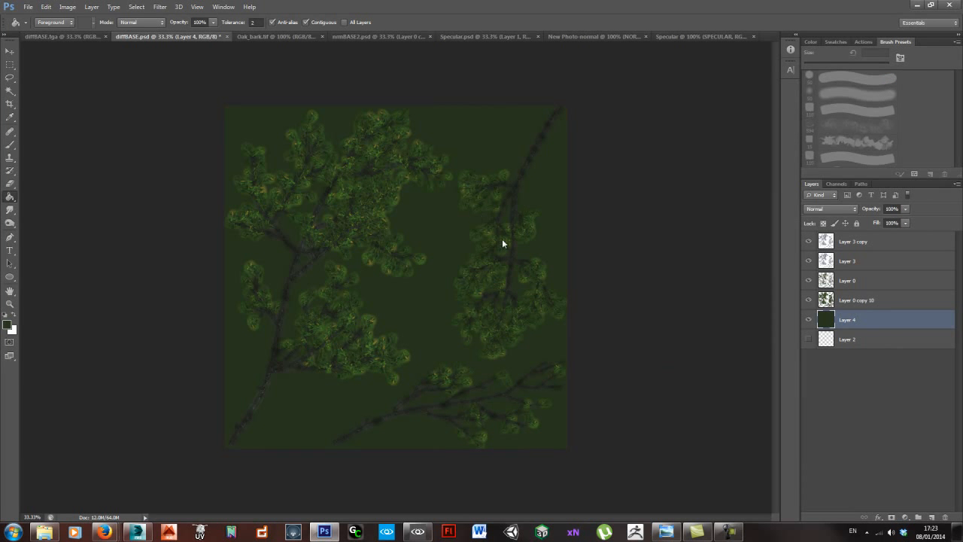
- Preview Oak_branch.tif as RGB Alpha in the CryTIF export settings and accept the export with the Diffuse_highQ preset
left_click(472, 286)
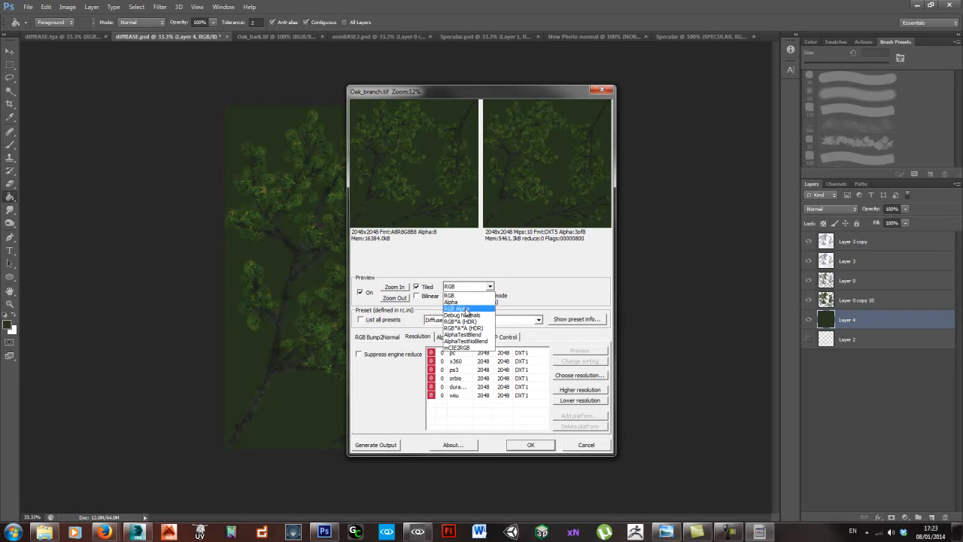
left_click(467, 309)
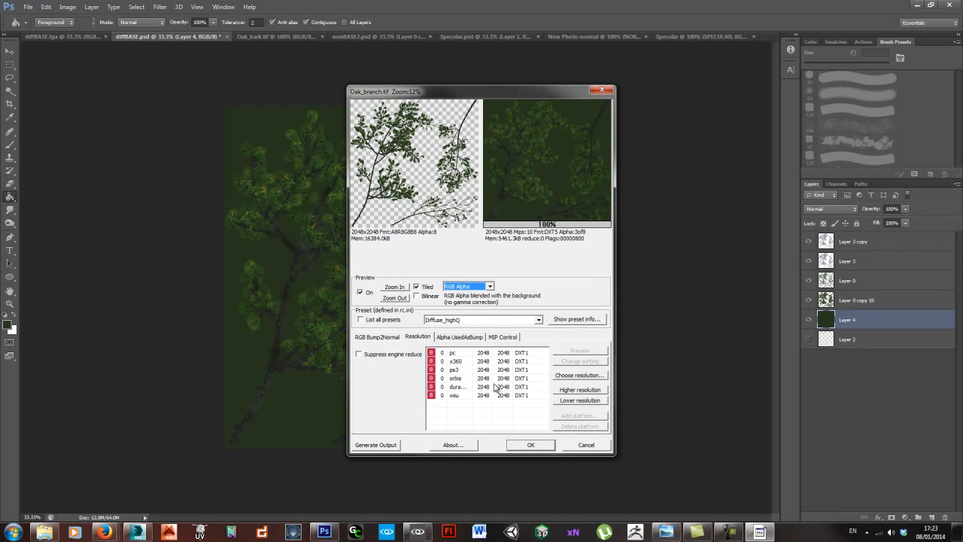
left_click(529, 445)
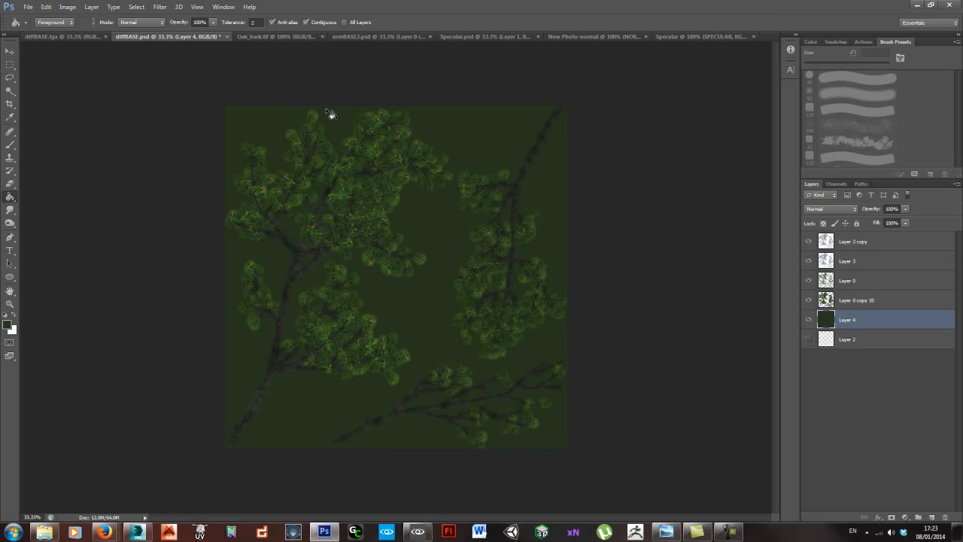
- Check the image size of the Oak_bark.tif texture and return to the diffBASE.psd document
left_click(267, 37)
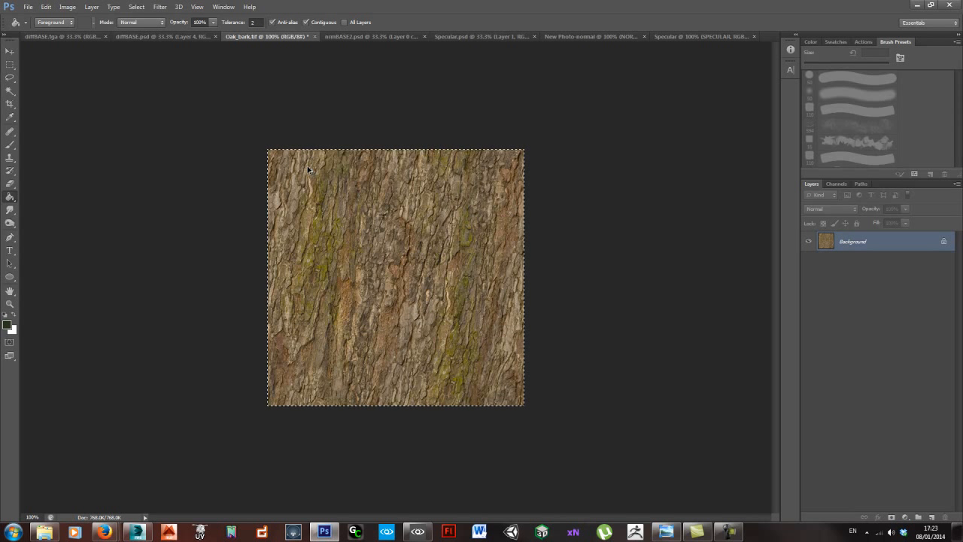
key("ctrl+alt+i")
left_click(716, 201)
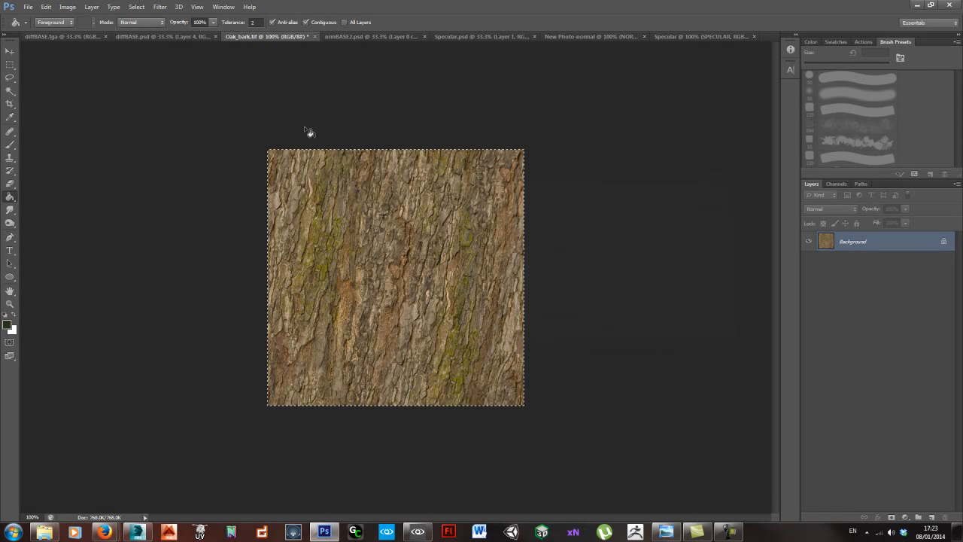
left_click(181, 37)
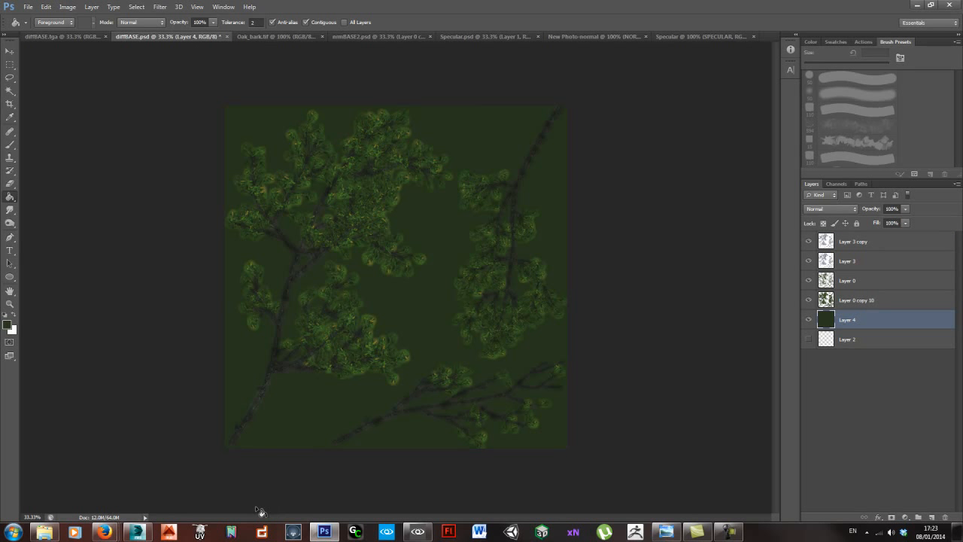
- Switch to 3ds Max, select the tree mesh and rename it OakTree2
left_click(137, 533)
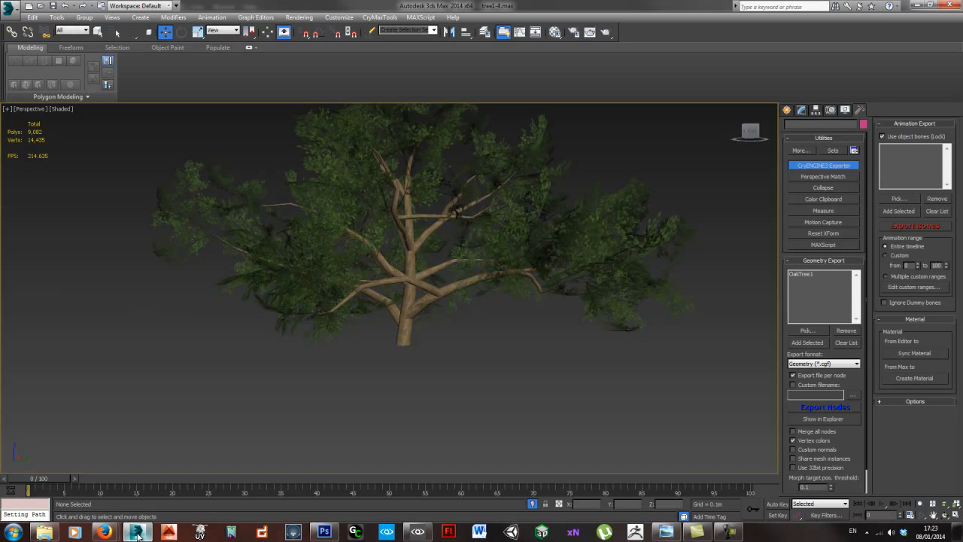
left_click(412, 327)
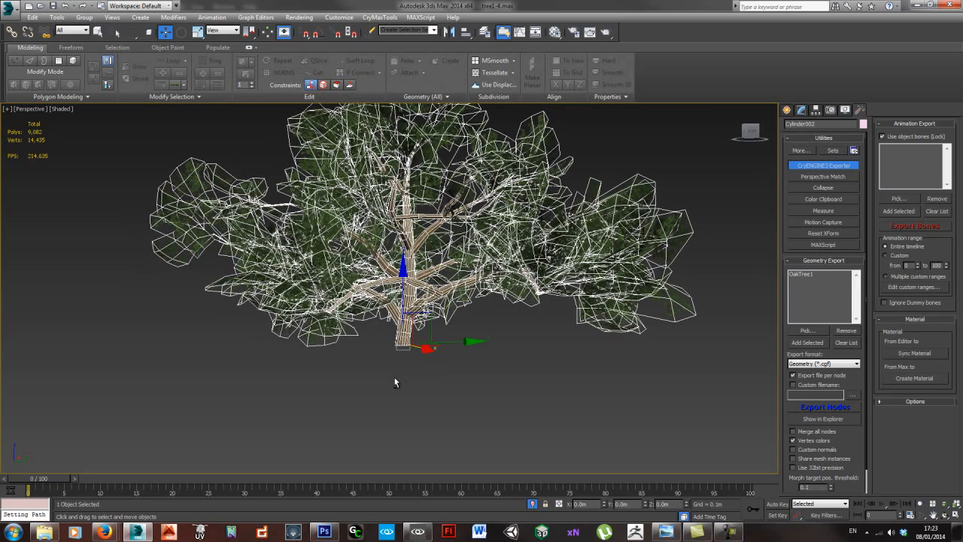
left_click(802, 110)
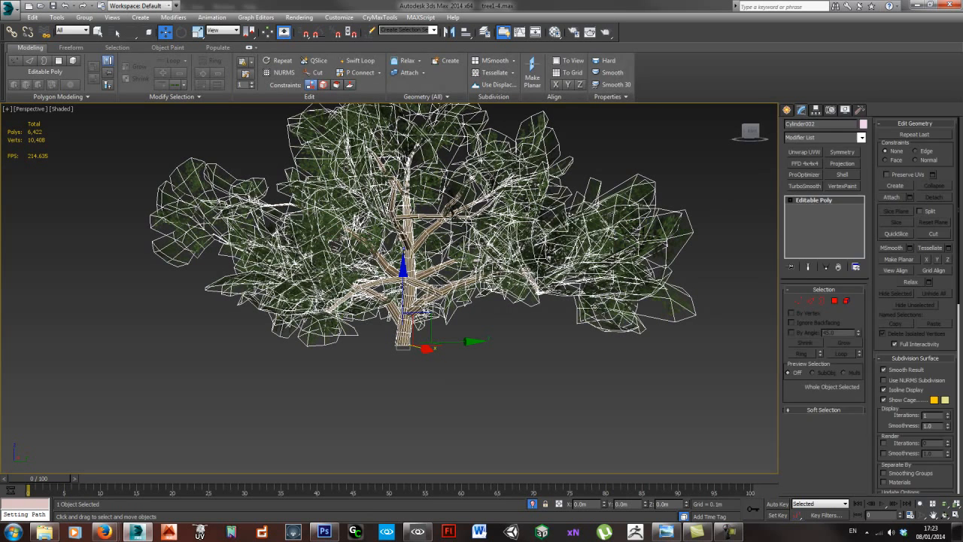
left_click(501, 380)
left_click(409, 340)
middle_click_drag(415, 366, 512, 340, "alt")
left_click_drag(821, 124, 704, 125)
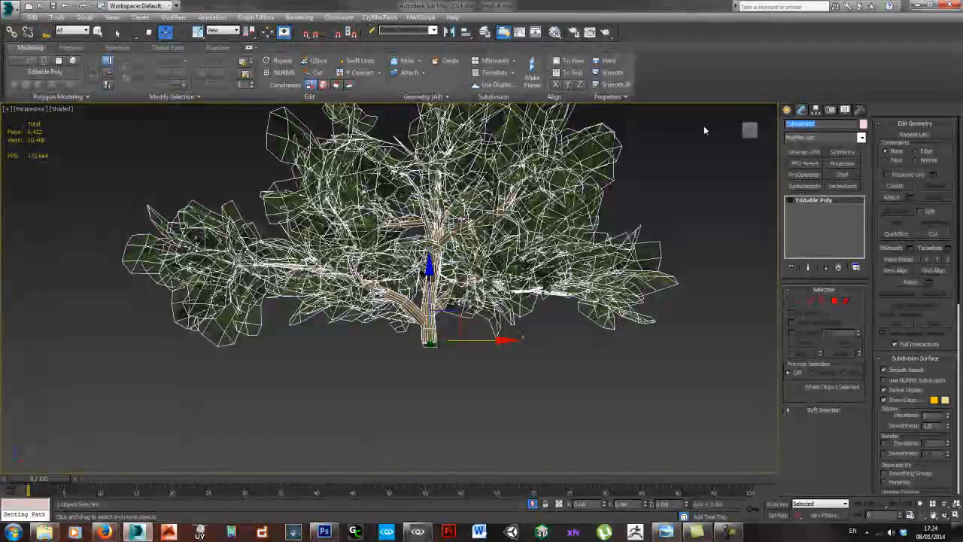
type("OakTree2")
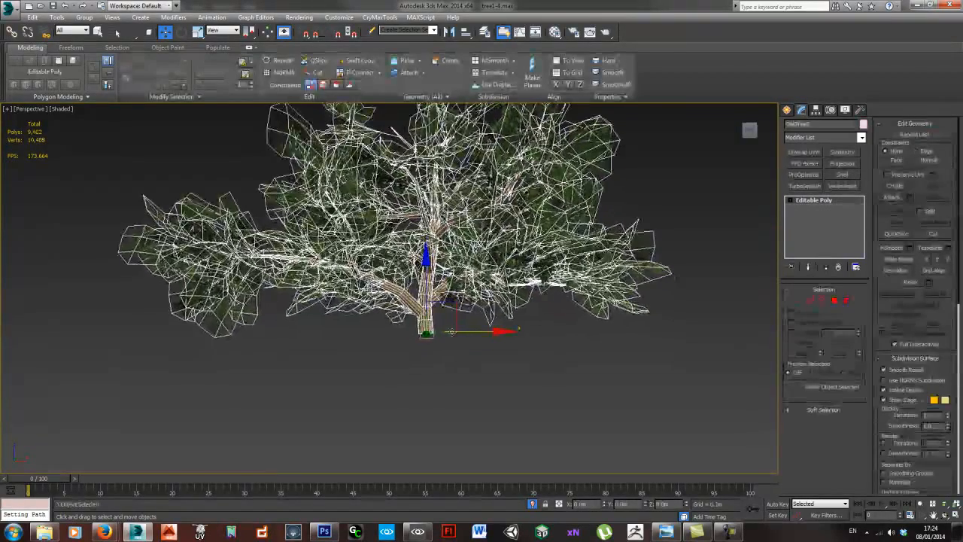
key("m")
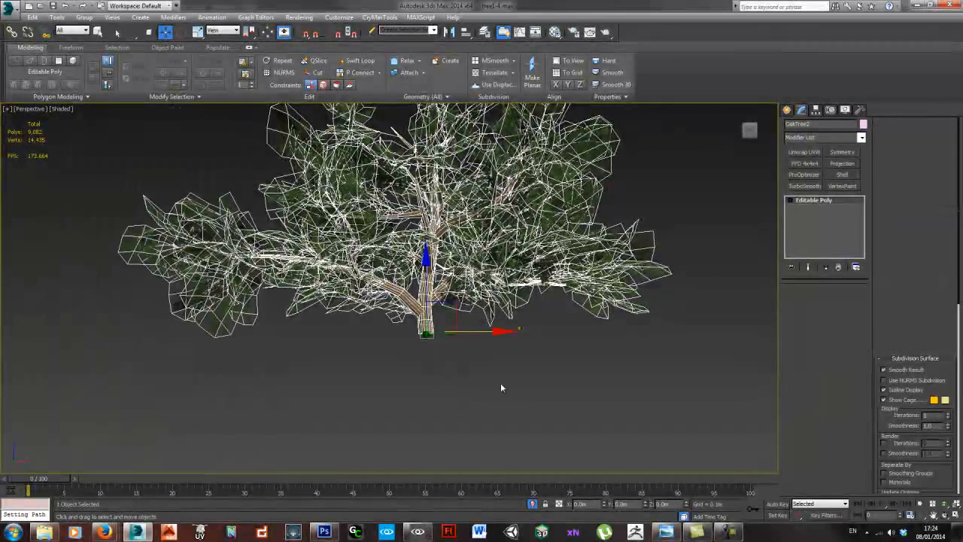
left_click(501, 383)
- Save the scene as Oak2.max in the Oak folder under Natural, Trees, beside Oak1.max
key("alt+f")
key("a")
left_click(28, 186)
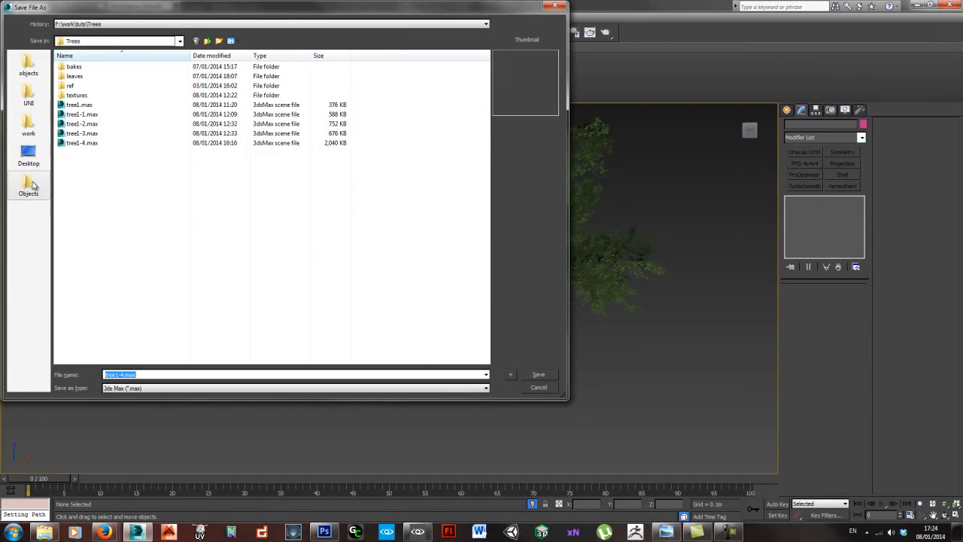
double_click(106, 106)
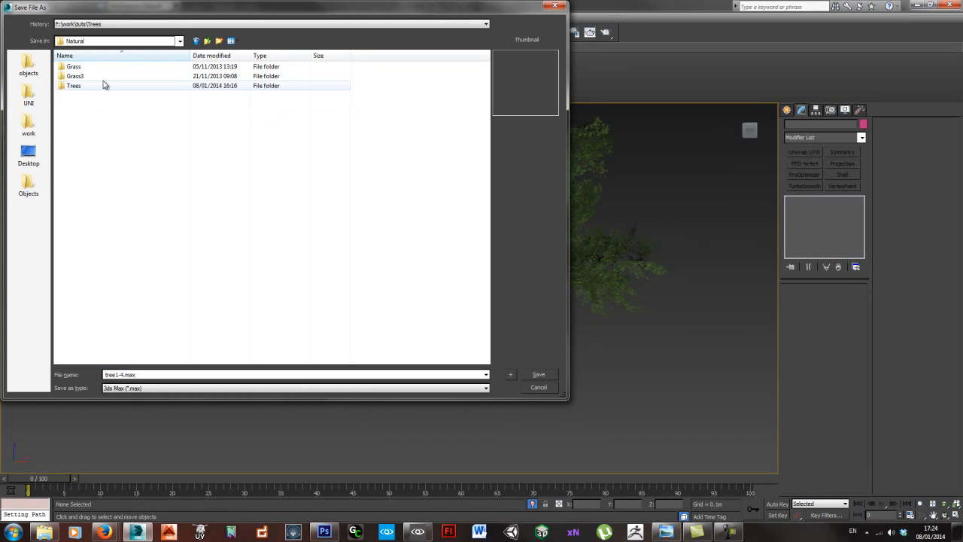
double_click(77, 87)
double_click(81, 68)
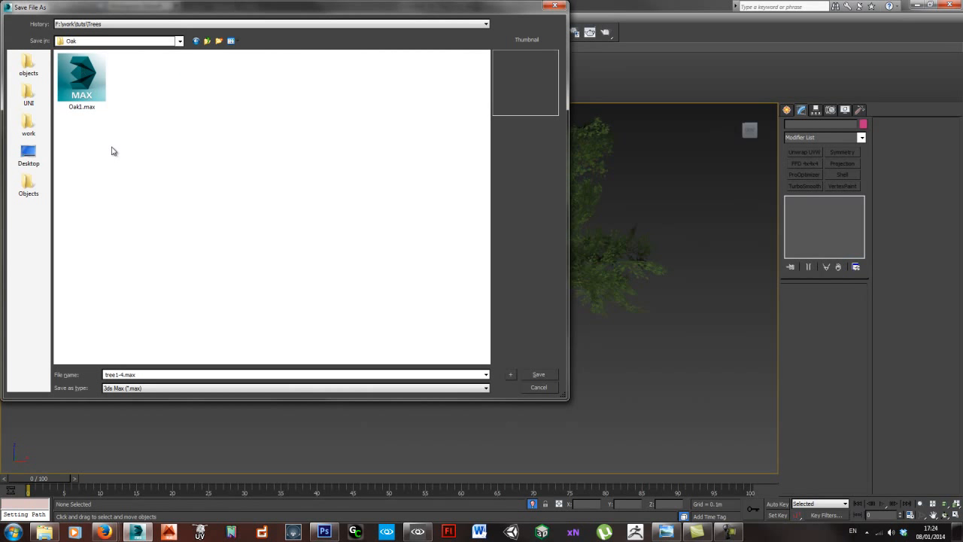
left_click(81, 79)
double_click(118, 374)
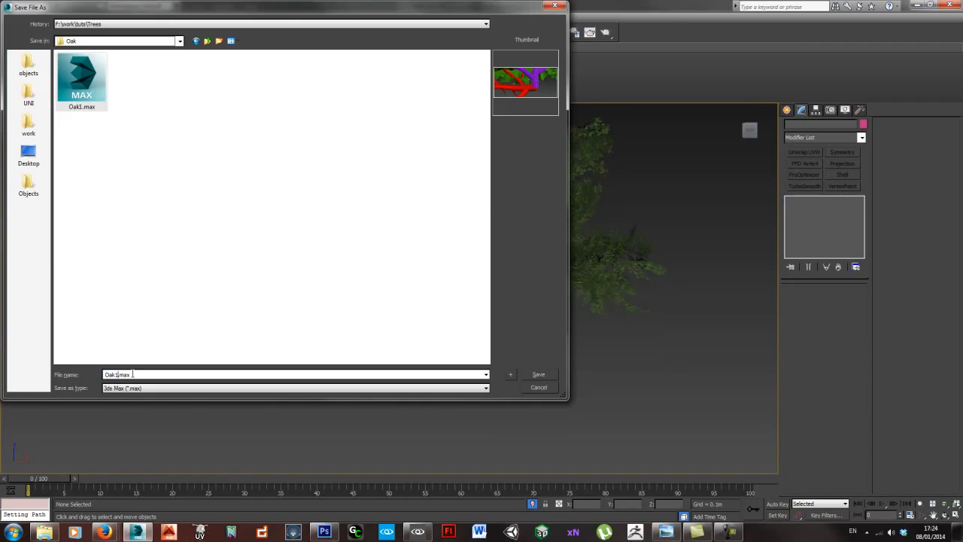
key("Return")
- Clone the OakTree2 mesh as a copy named OakTreeProxy and reset its X position to 0
left_click(412, 313)
scroll(440, 341, "up", 5)
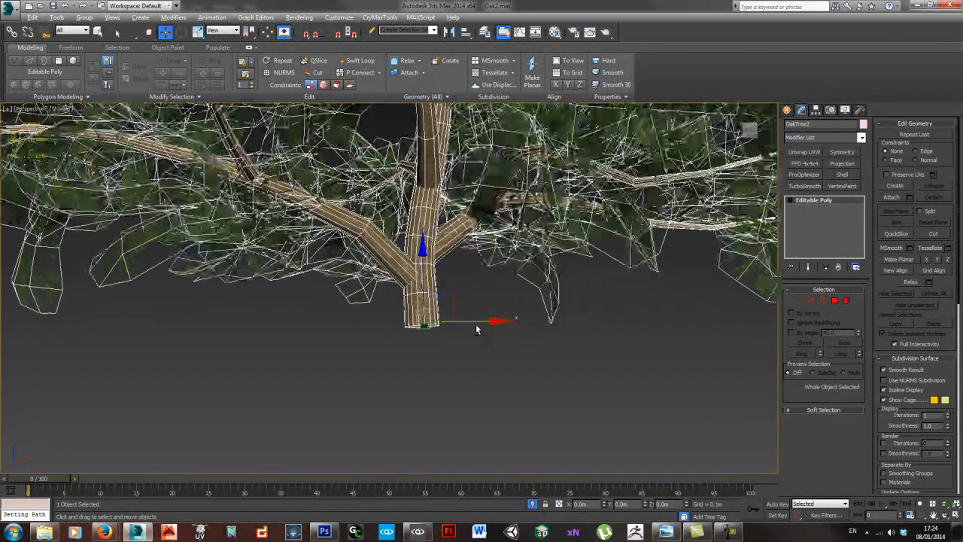
middle_click_drag(476, 325, 476, 331, "alt")
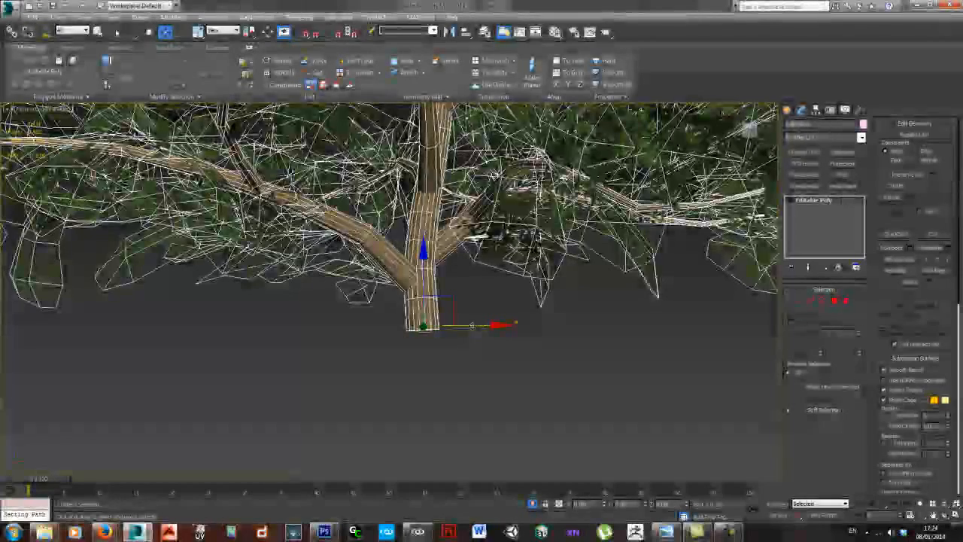
left_click_drag(472, 326, 486, 326, "shift")
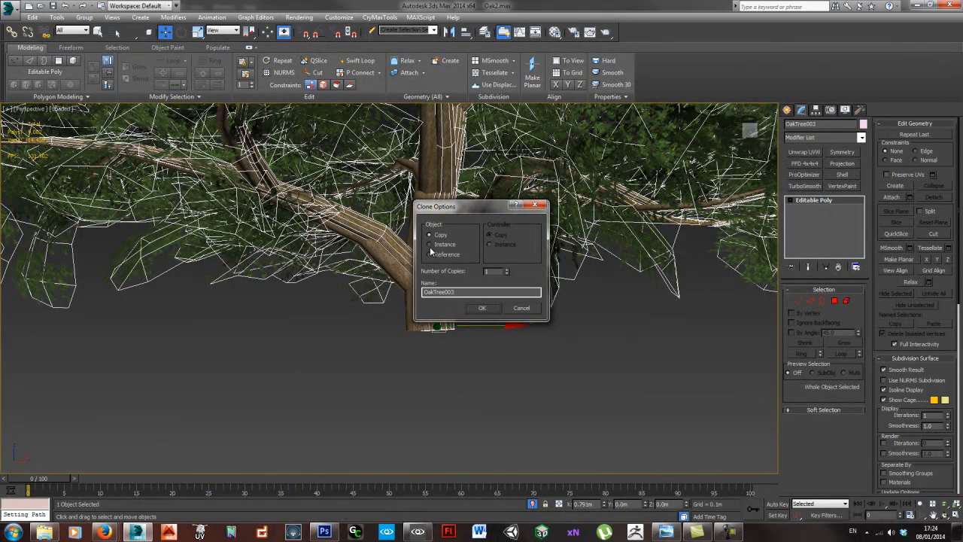
left_click_drag(445, 292, 485, 294)
type("Proxy")
left_click(482, 306)
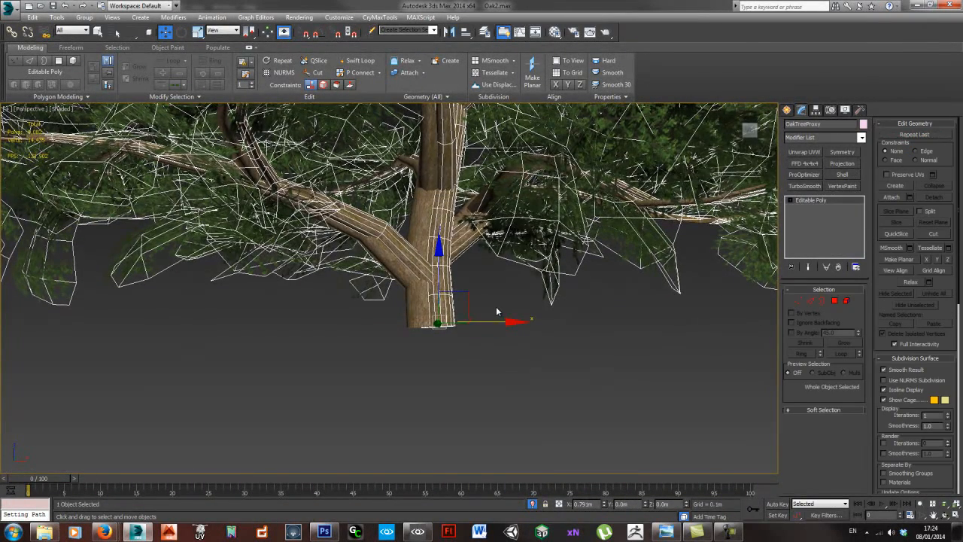
right_click(608, 505)
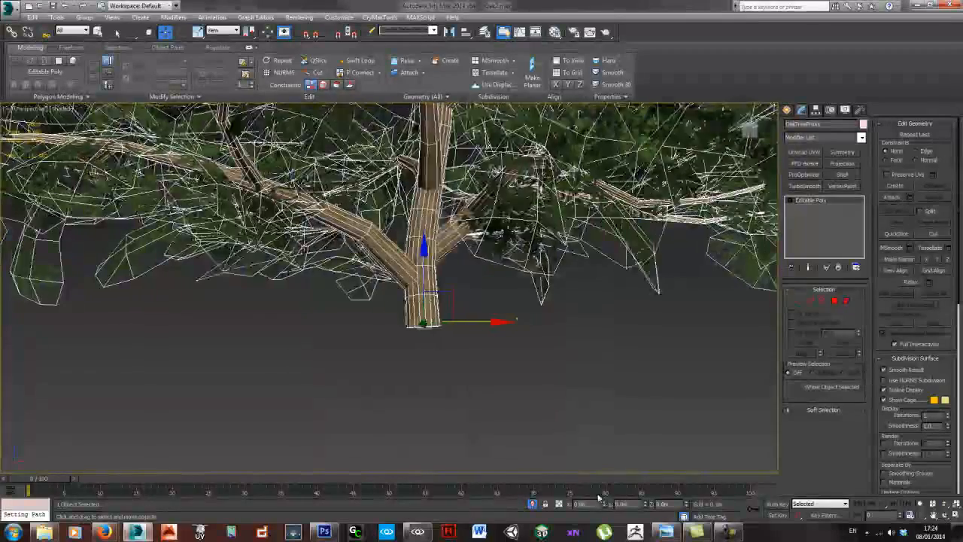
- Select the leaf elements of OakTreeProxy by material ID 2 and delete them, leaving only the trunk and branches
key("z")
scroll(444, 361, "up", 10)
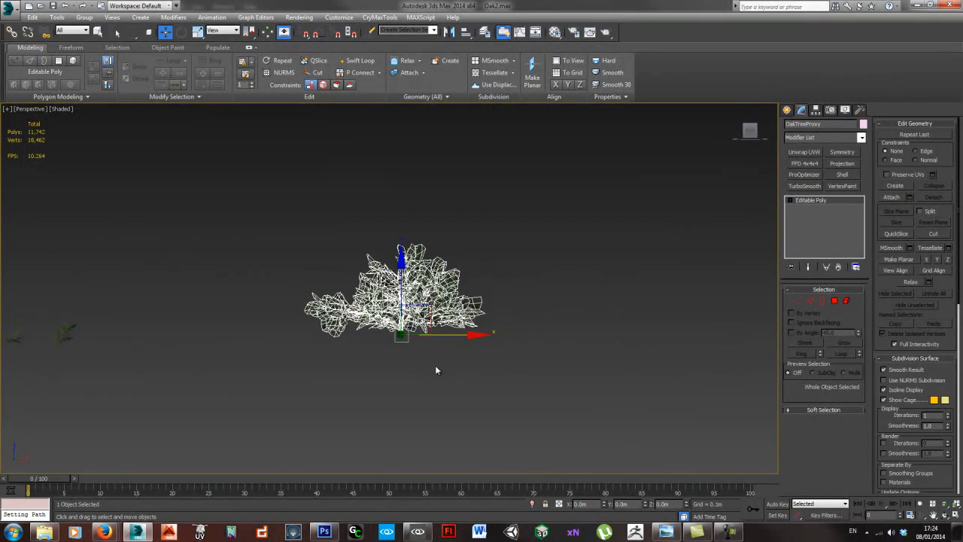
middle_click_drag(438, 355, 441, 285)
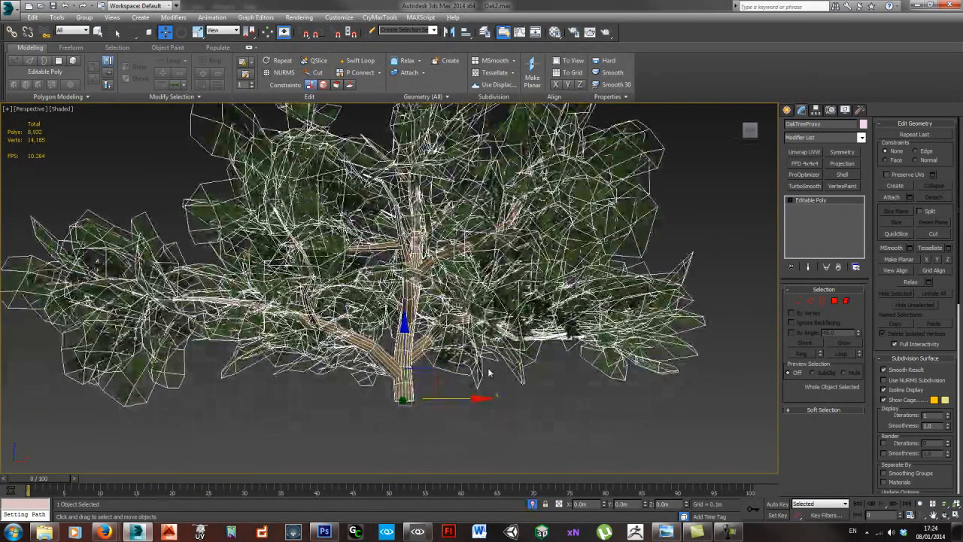
left_click(847, 302)
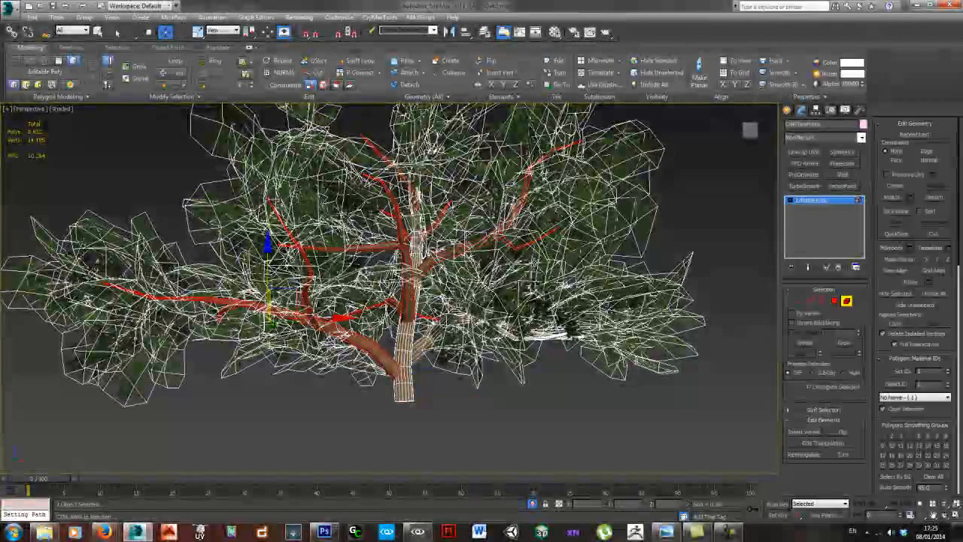
mouse_move(631, 319)
middle_mouse_down("alt")
mouse_move(587, 322)
mouse_move(617, 331)
middle_mouse_up("alt")
middle_click_drag(222, 173, 462, 328, "alt")
scroll(462, 328, "up", 3)
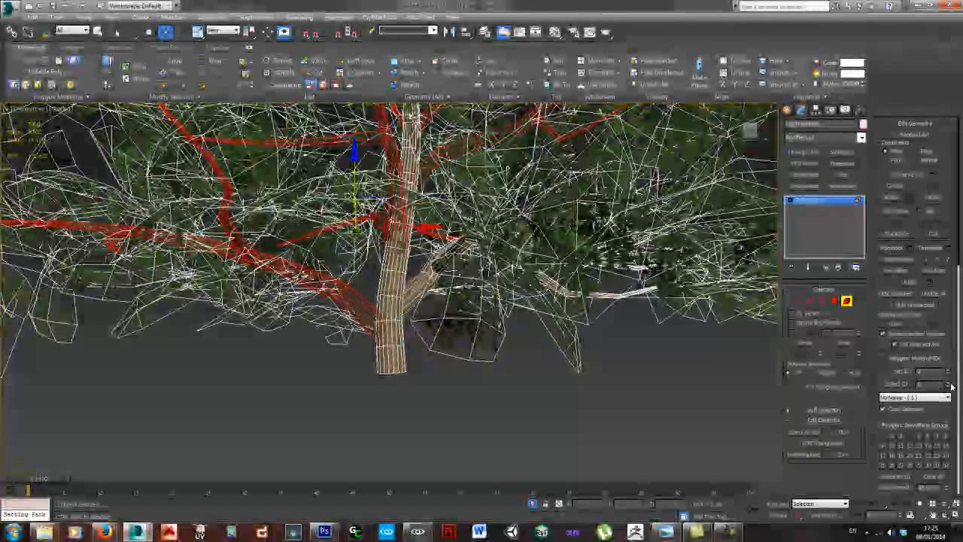
left_click(896, 384)
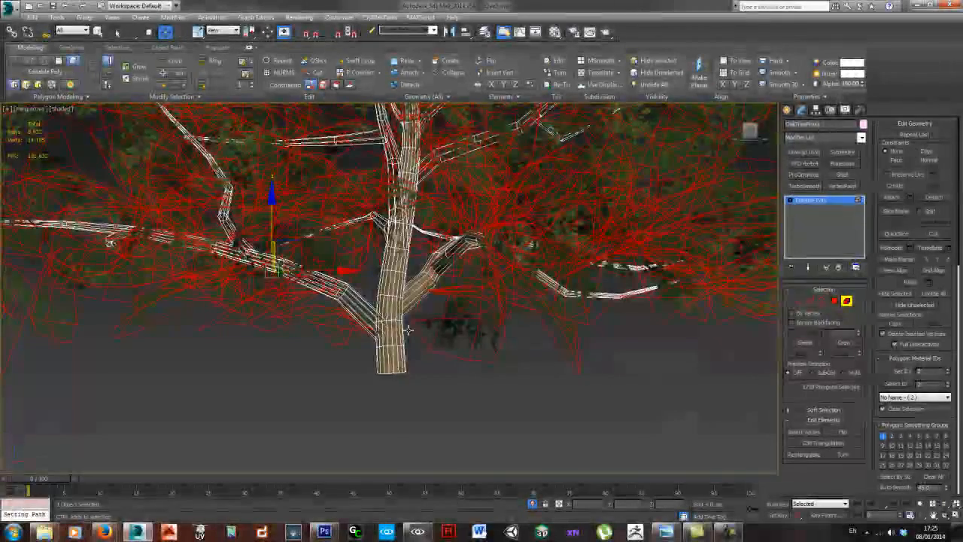
middle_click_drag(425, 335, 434, 335, "alt")
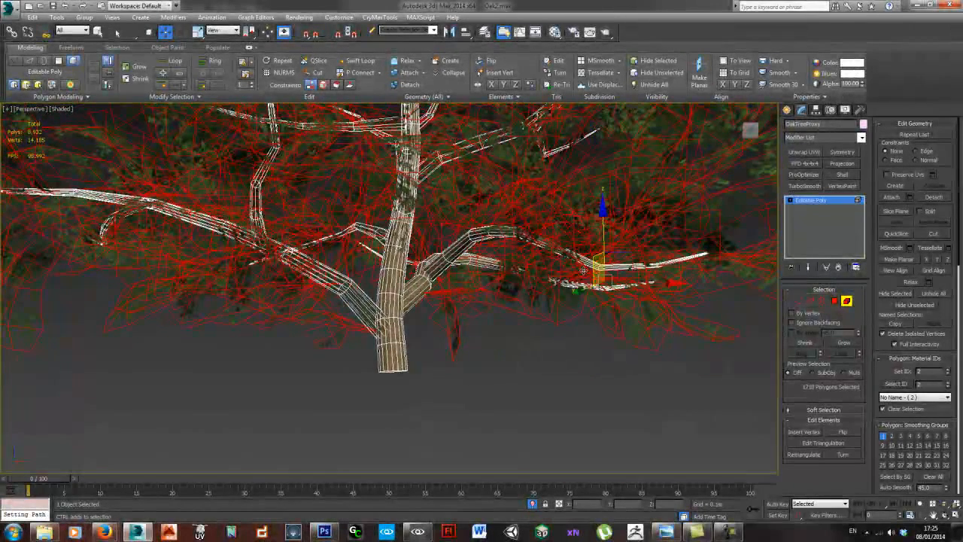
key("Delete")
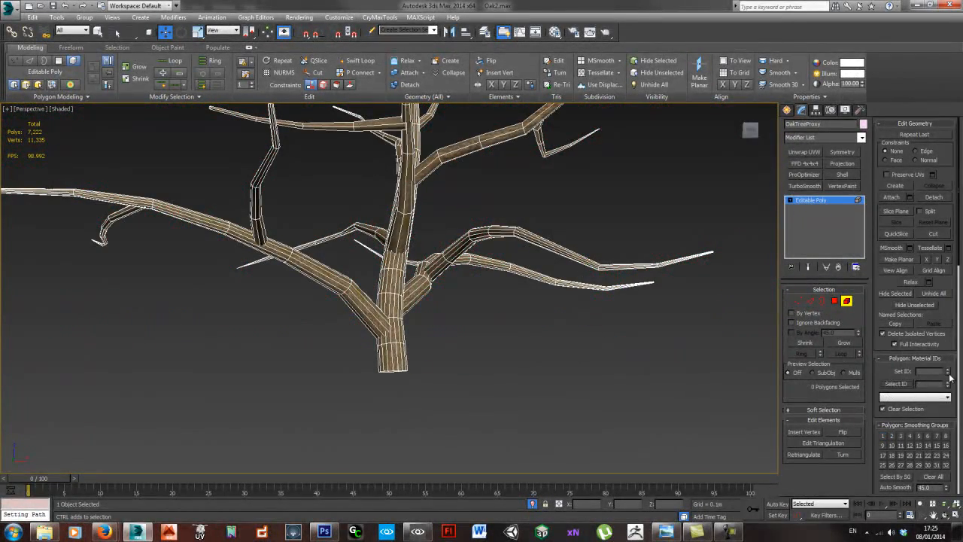
left_click(846, 301)
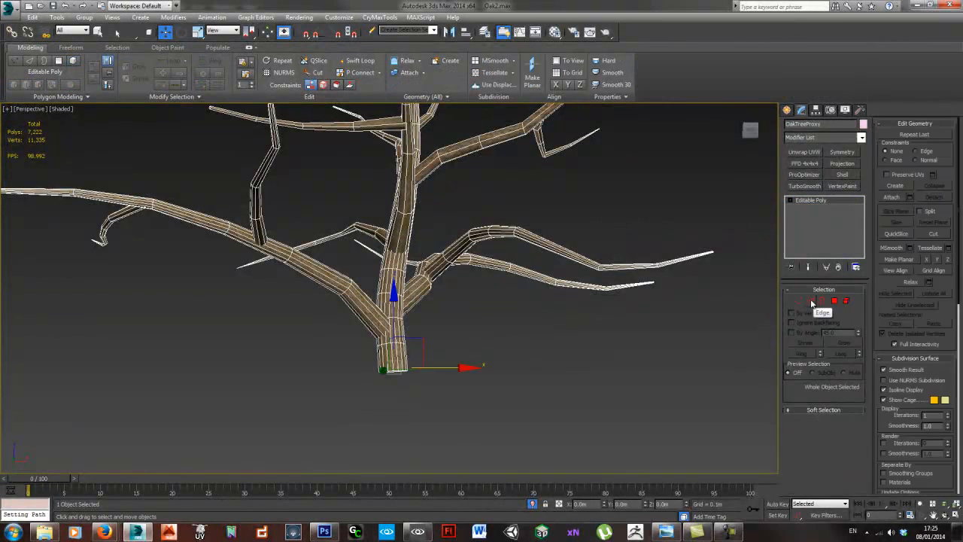
- Select one lengthwise edge loop on the trunk and on each main branch of OakTreeProxy, plus a horizontal loop around the lower trunk
left_click(812, 302)
scroll(383, 363, "up", 6)
double_click(417, 336)
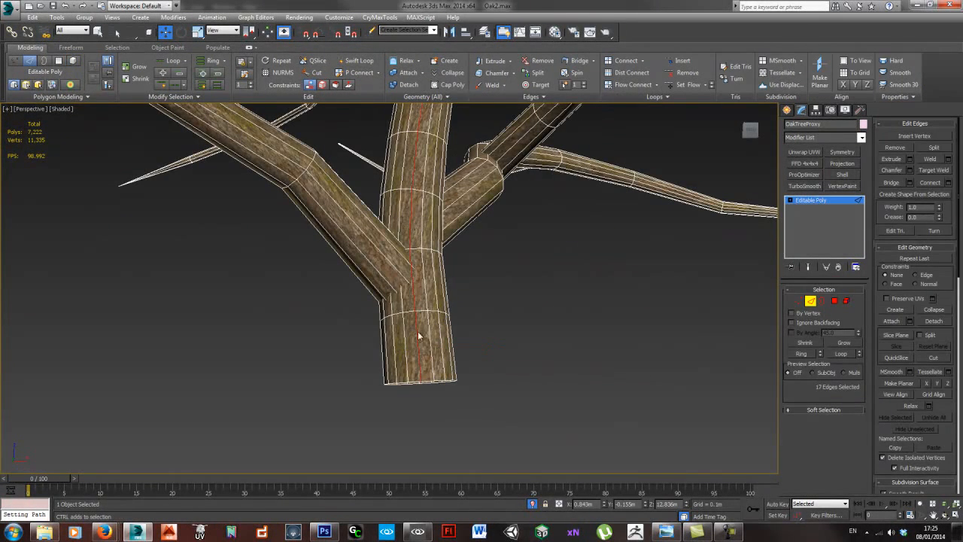
double_click(421, 311, "ctrl")
double_click(375, 267, "ctrl")
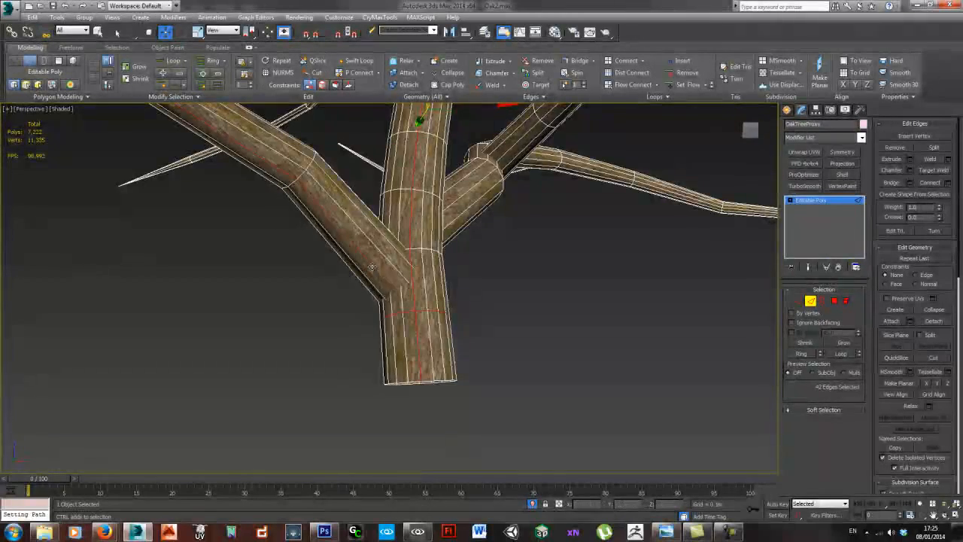
middle_click_drag(479, 239, 460, 245, "alt")
double_click(491, 193, "ctrl")
middle_click_drag(491, 193, 392, 338)
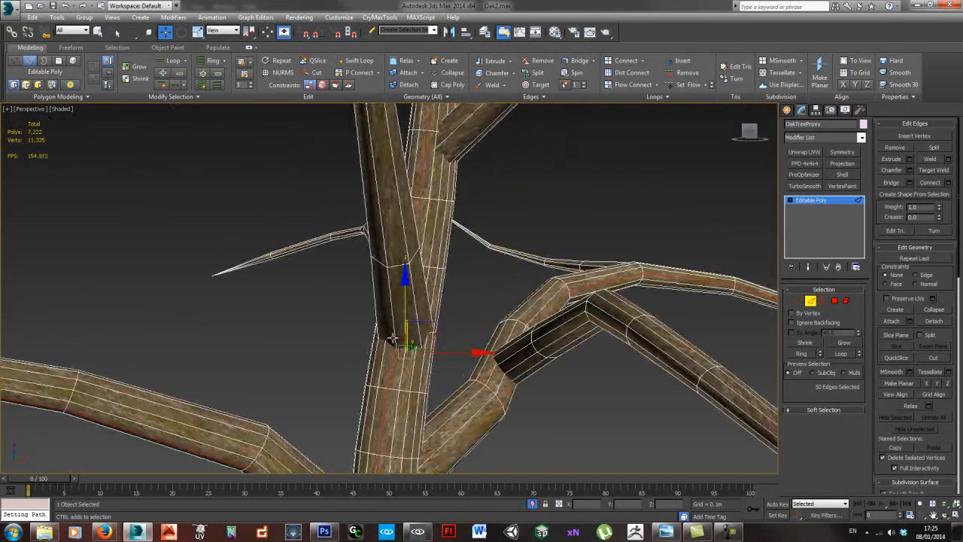
double_click(415, 298, "ctrl")
double_click(675, 355, "ctrl")
middle_click_drag(675, 355, 617, 234, "alt")
double_click(617, 235, "ctrl")
double_click(551, 208, "ctrl")
mouse_move(486, 255)
middle_mouse_down("alt")
mouse_move(331, 279)
mouse_move(486, 266)
middle_mouse_up("alt")
double_click(347, 271, "ctrl")
double_click(499, 229, "ctrl")
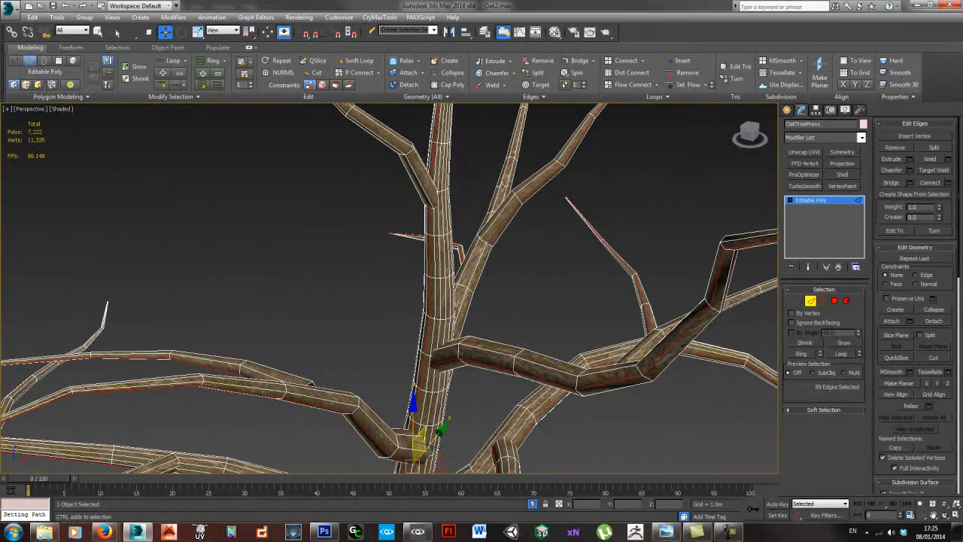
double_click(415, 176, "ctrl")
middle_click_drag(490, 269, 444, 293, "alt")
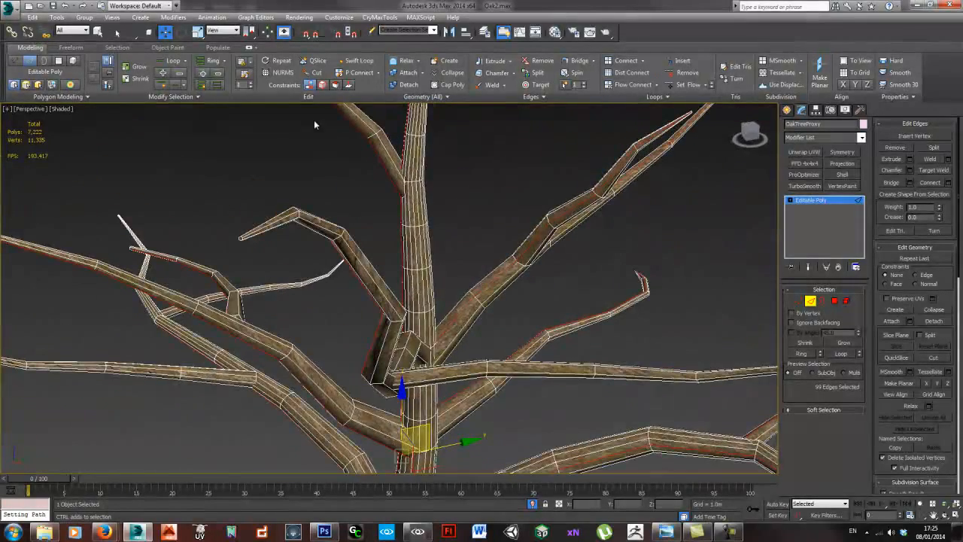
- Extend the edge selection to alternate edges around the trunk and branches with Dot Ring and remove them together with their vertices
left_click(216, 87)
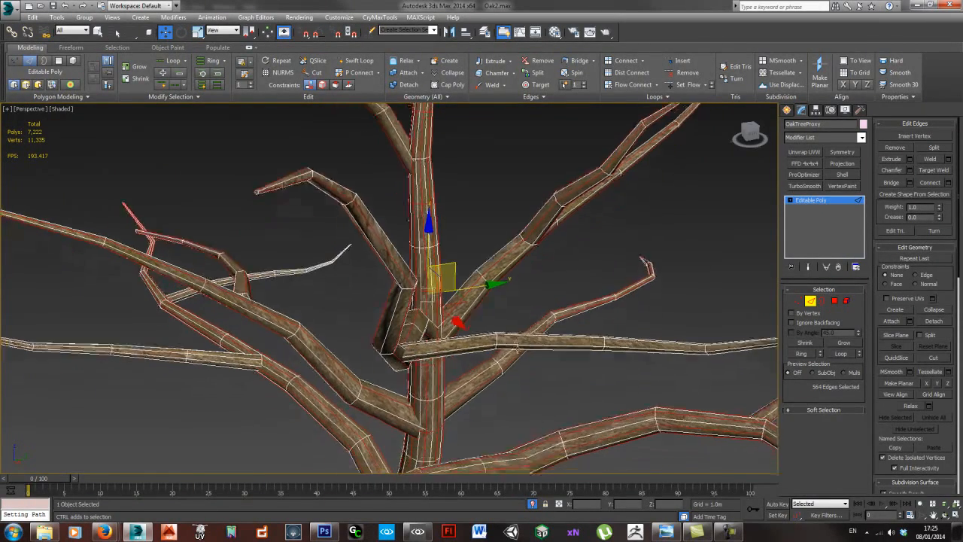
scroll(518, 348, "down", 3)
middle_click_drag(518, 349, 557, 370, "alt")
key("ctrl+BackSpace")
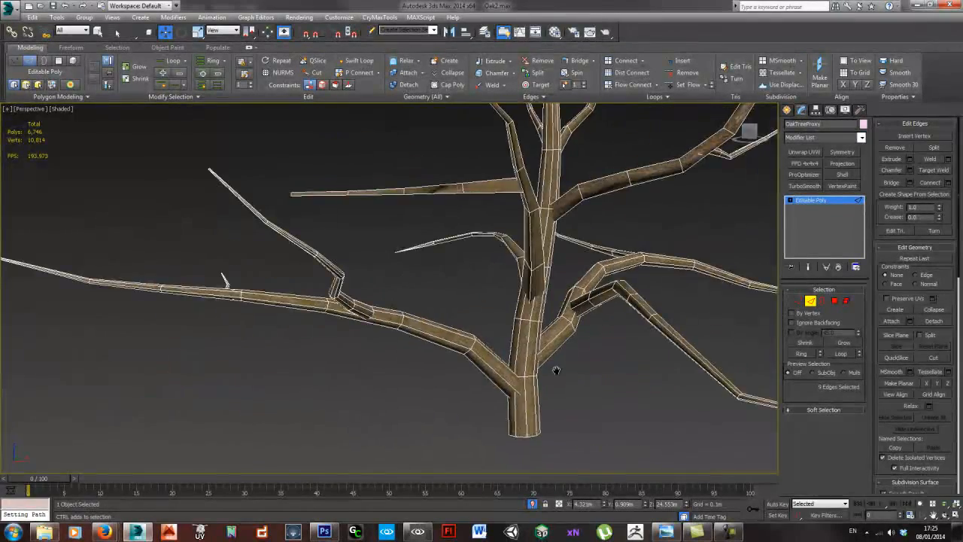
scroll(482, 349, "up", 5)
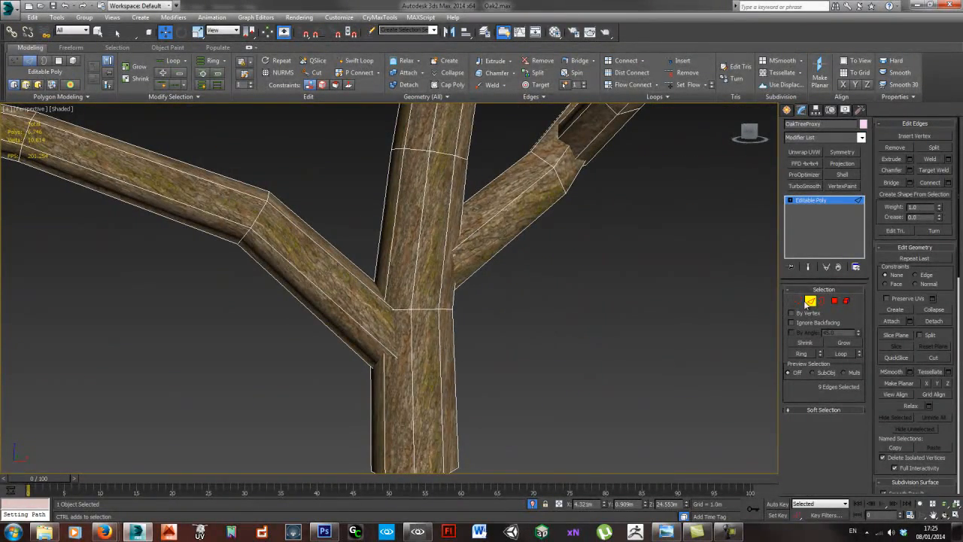
left_click(810, 301)
left_click(766, 314)
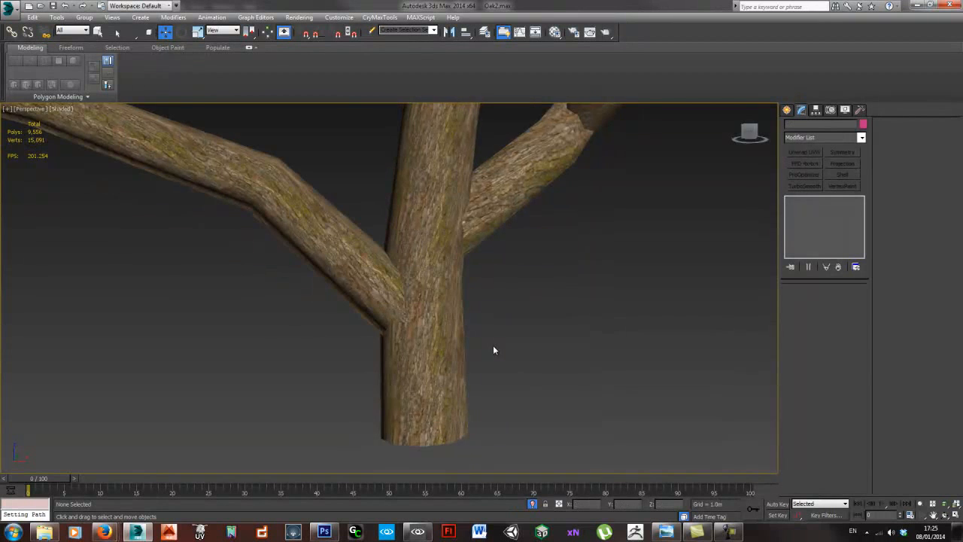
- Select the full leafy OakTree2 mesh instead of the simplified OakTreeProxy that overlaps it
scroll(509, 350, "down", 10)
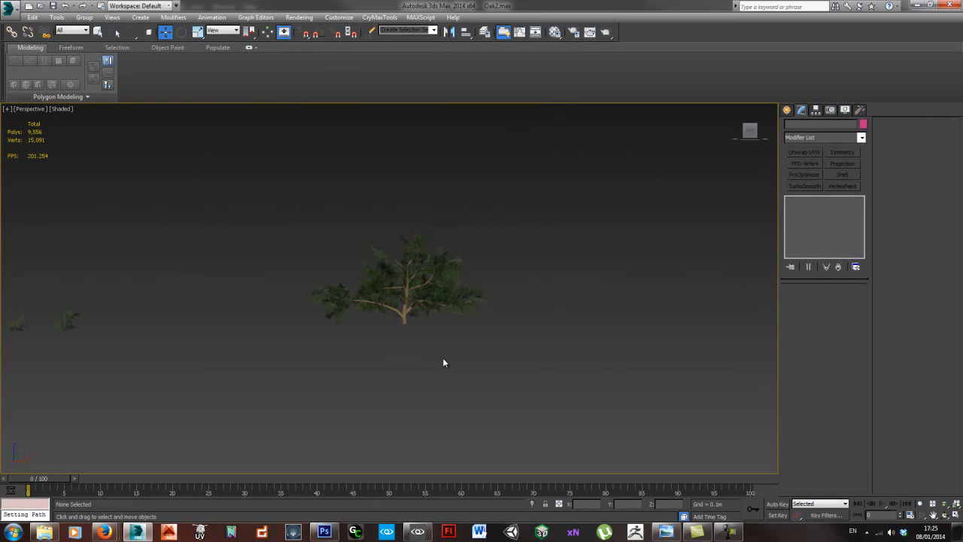
scroll(427, 338, "up", 5)
left_click(361, 269)
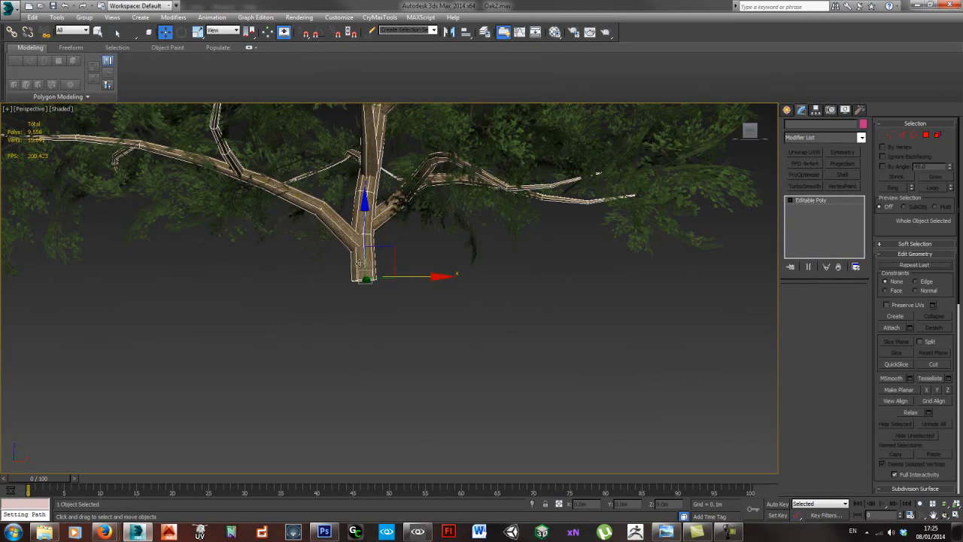
middle_click_drag(436, 281, 459, 313)
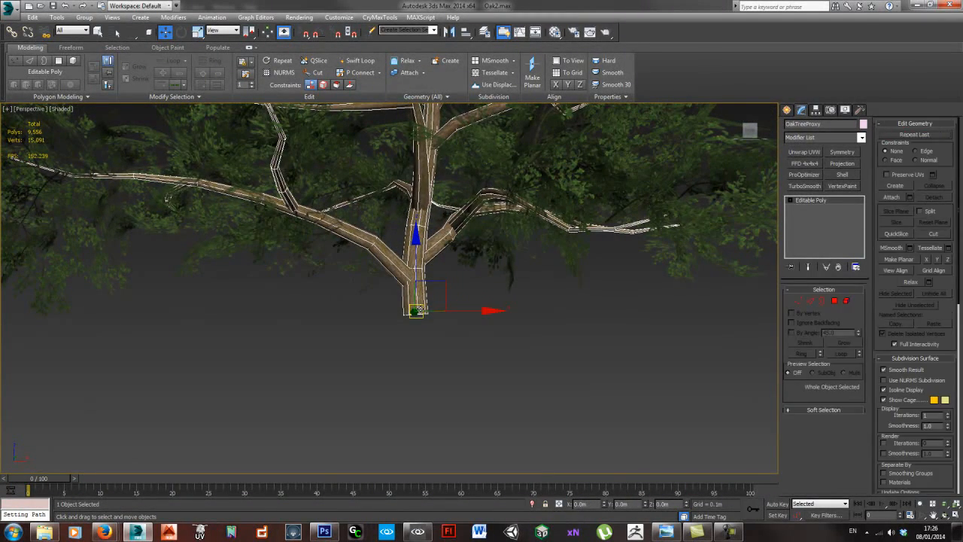
left_click(420, 309)
middle_click_drag(443, 323, 442, 334)
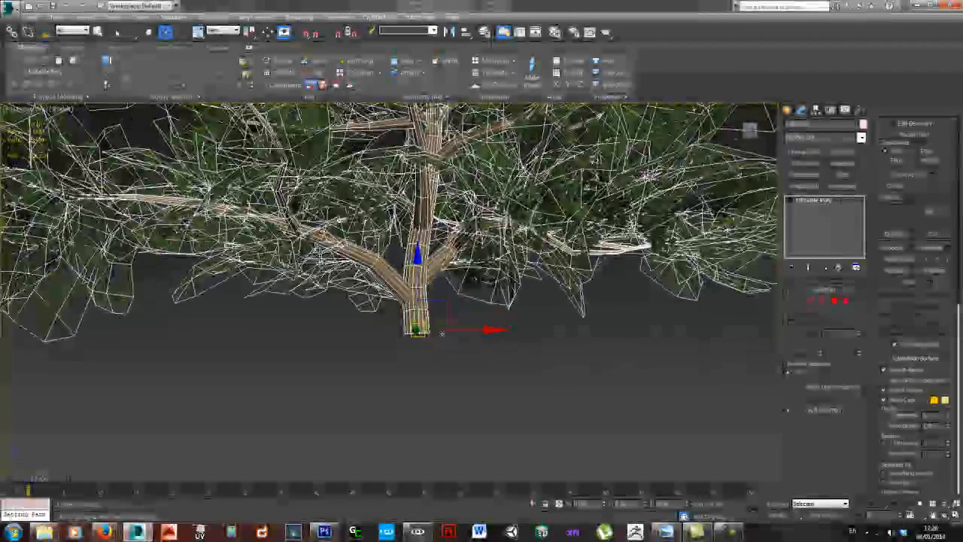
scroll(443, 324, "up", 3)
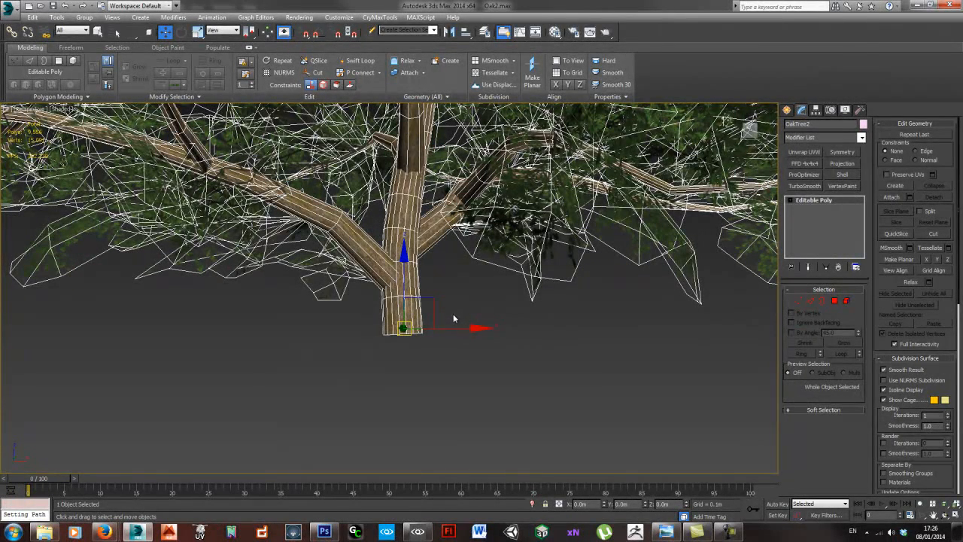
middle_click_drag(450, 317, 452, 325)
- Turn the unused 07 - Default material into a Multi/Sub-Object material, discarding the old material
key("m")
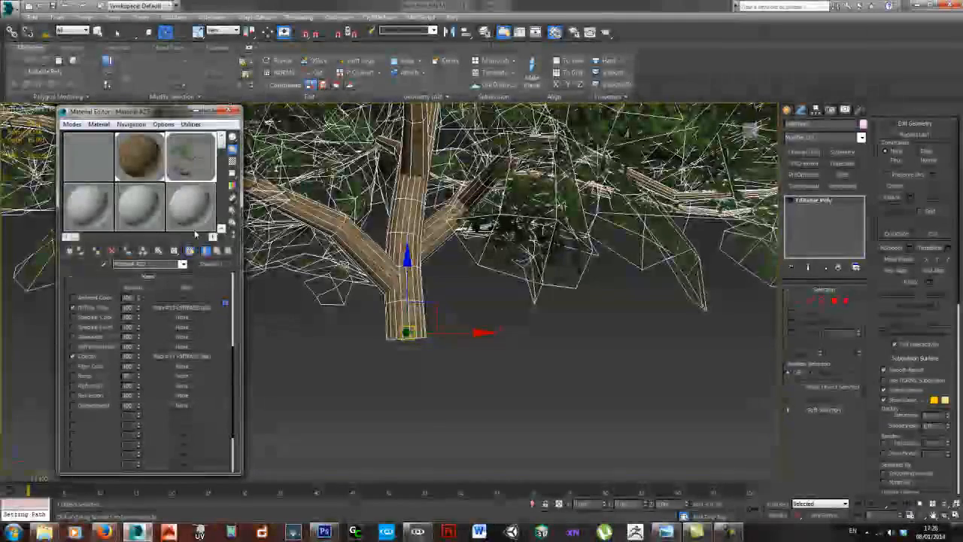
left_click(79, 209)
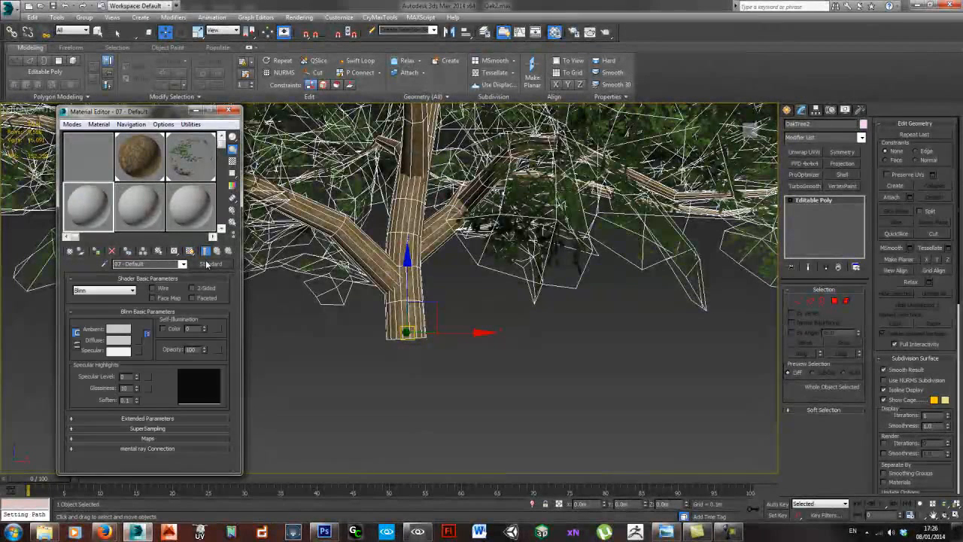
left_click(207, 263)
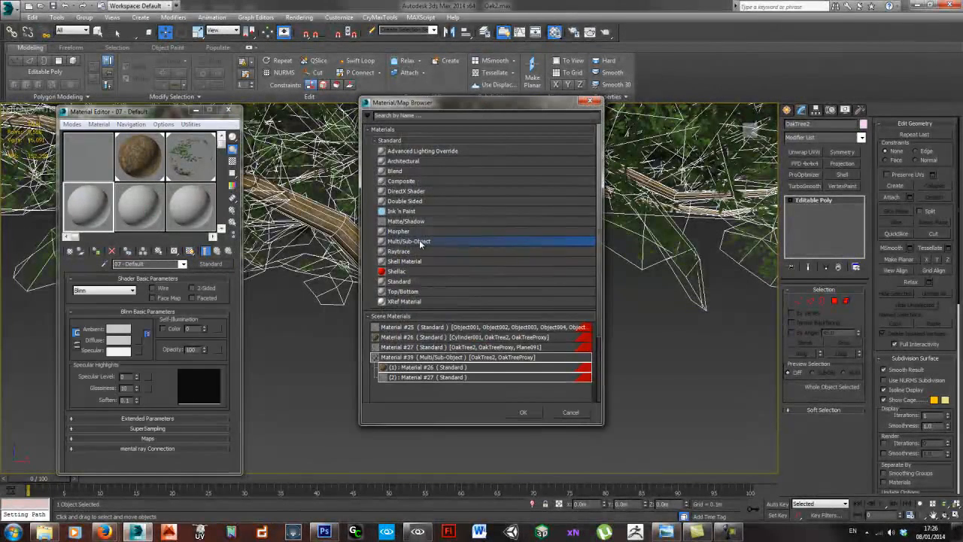
double_click(419, 241)
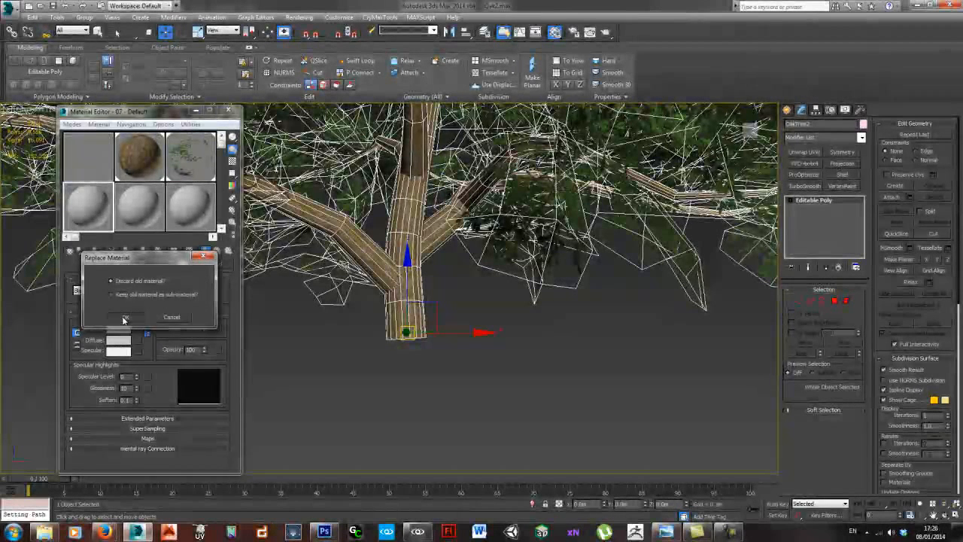
left_click(125, 317)
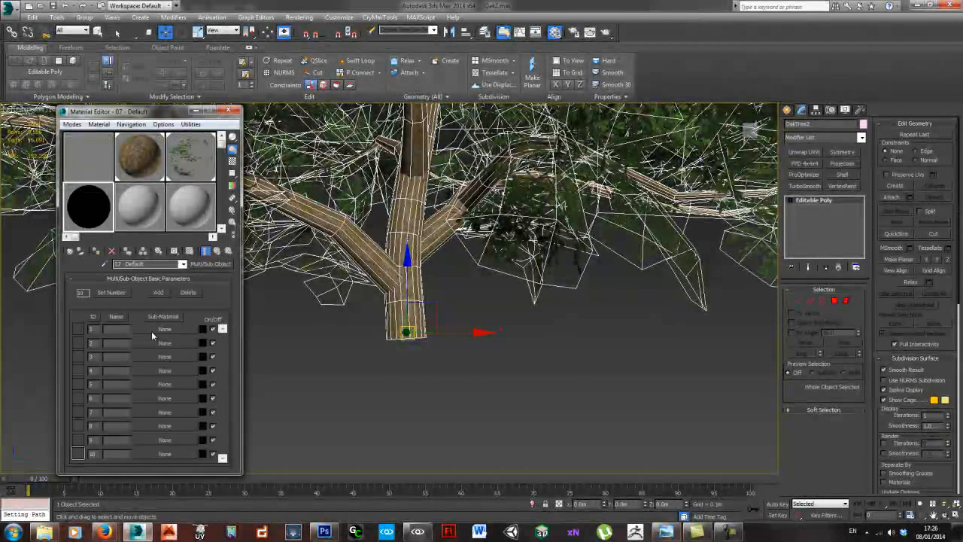
- Create a Standard sub-material in slot 1 using the Crytek Shader, physicalized as Physical Proxy (NoDraw)
left_click(154, 329)
double_click(399, 280)
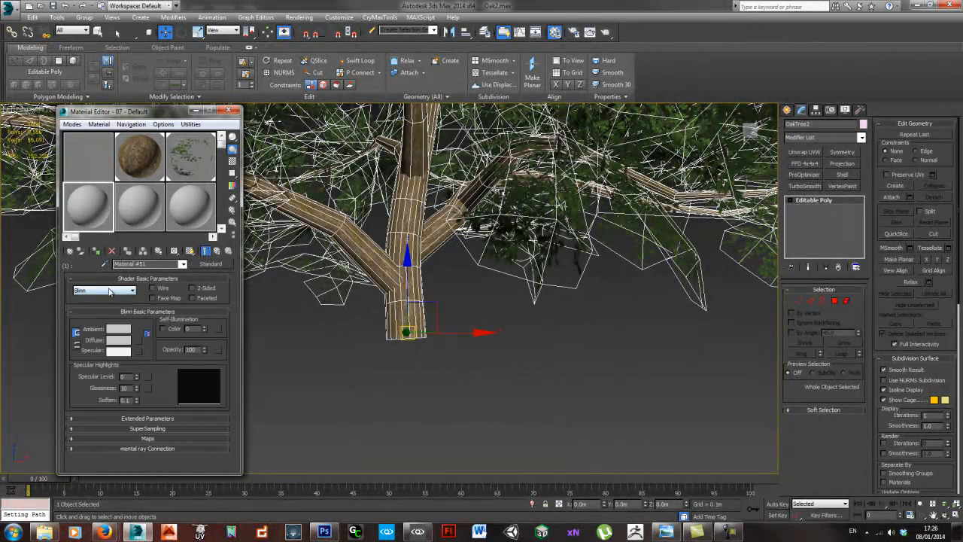
left_click(110, 291)
left_click(105, 316)
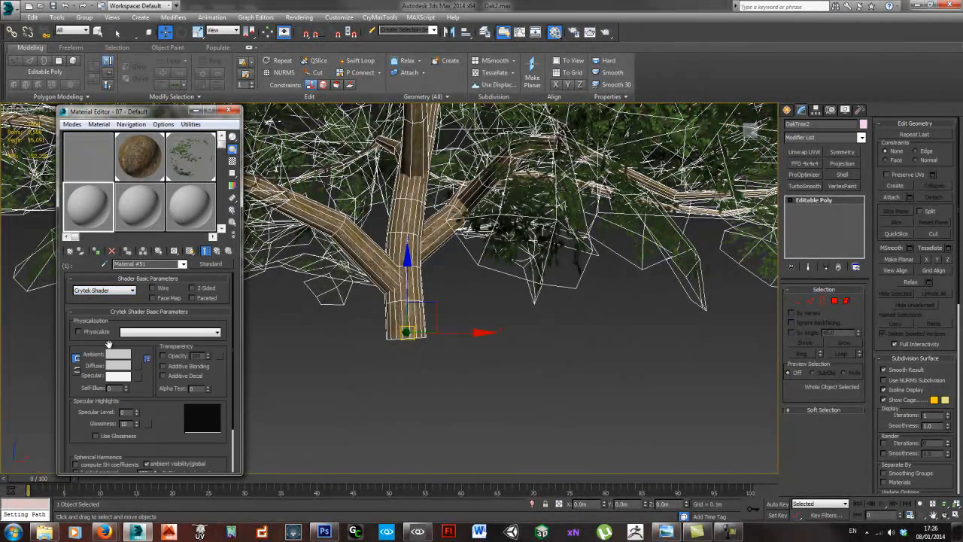
left_click(78, 331)
left_click(170, 332)
left_click(151, 350)
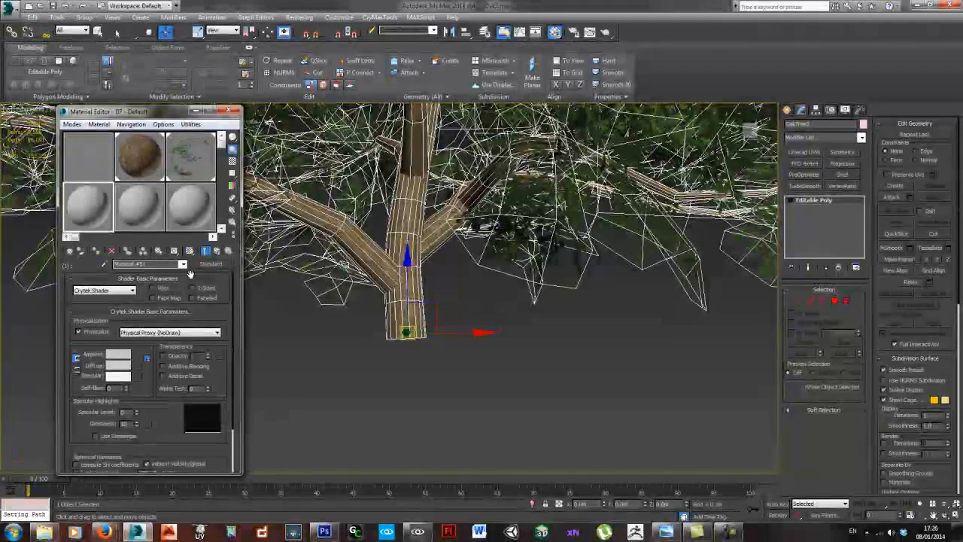
- Colour the first sub-material red and name it proxy
left_click(116, 356)
left_click_drag(338, 105, 428, 99)
left_click(368, 148)
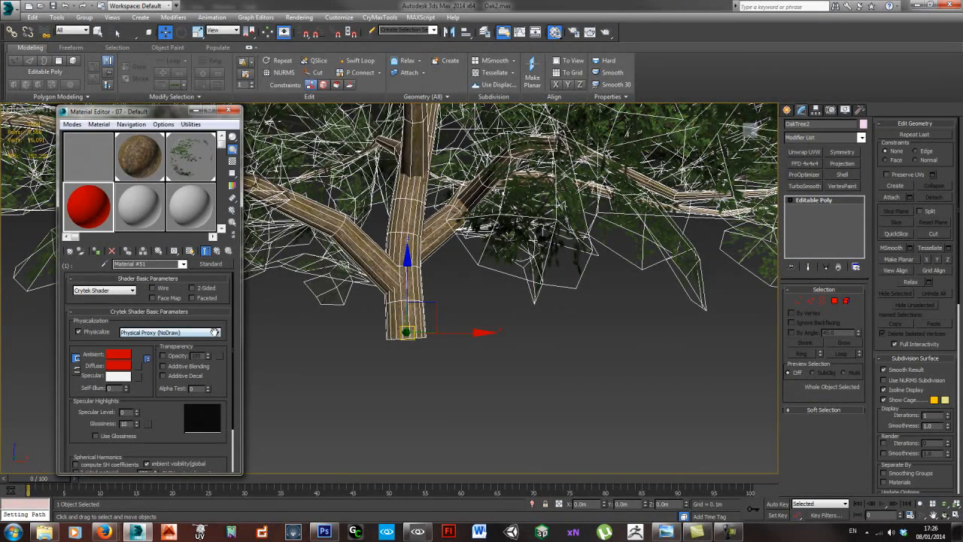
left_click_drag(147, 264, 4, 255)
type("proxy")
left_click(216, 251)
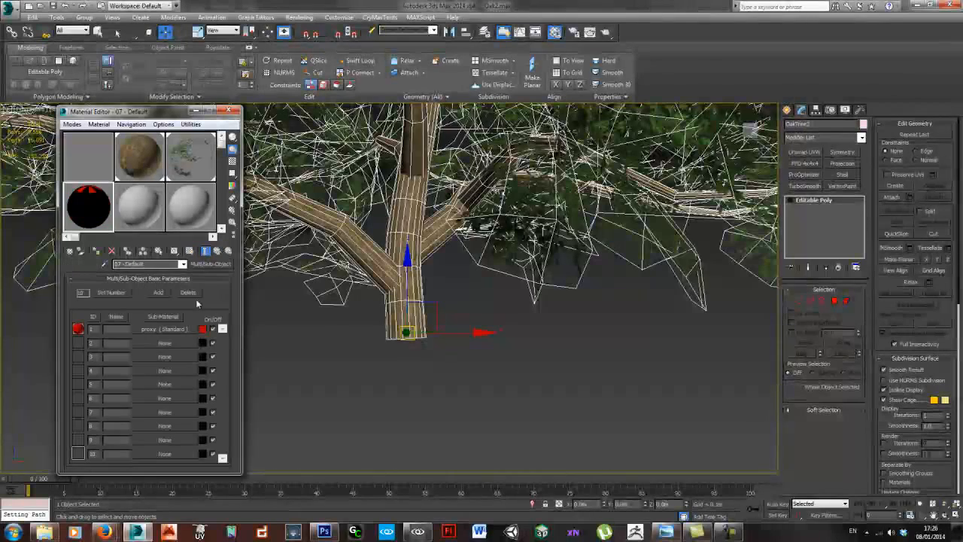
- Copy the proxy sub-material to slot 2 and turn off its physicalization, with the type set to Default
left_click_drag(161, 329, 163, 343)
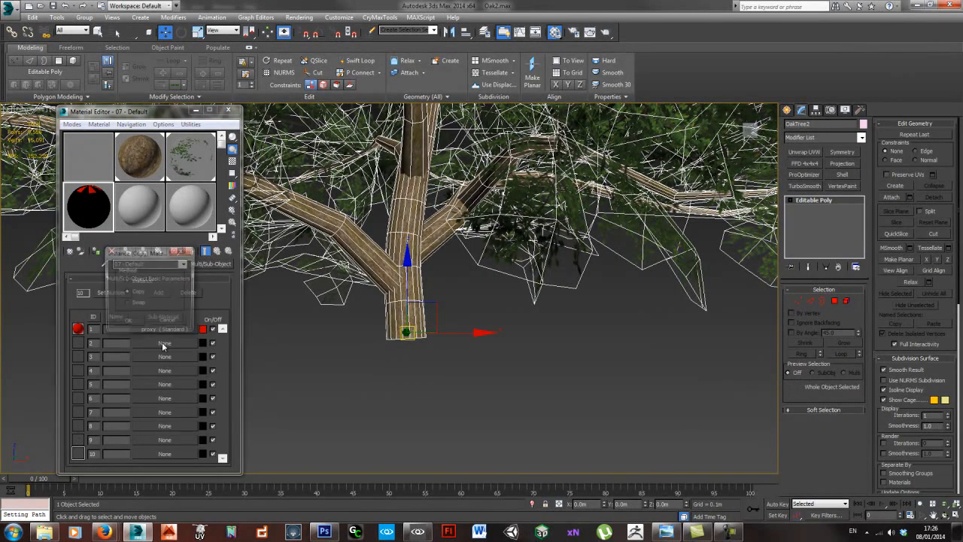
left_click(134, 324)
left_click(179, 344)
left_click(103, 331)
left_click(143, 332)
left_click(140, 341)
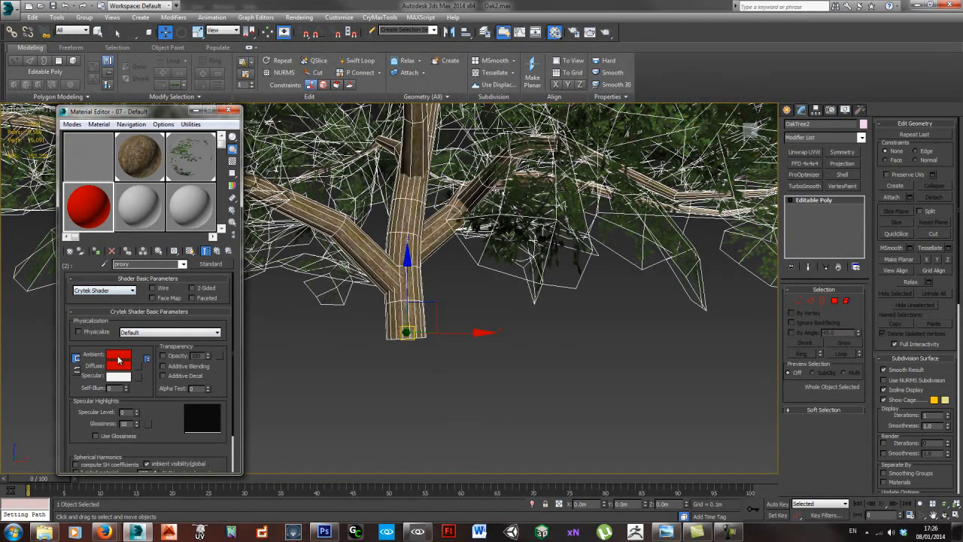
- Colour the second sub-material dark brown and name it bark
left_click(118, 359)
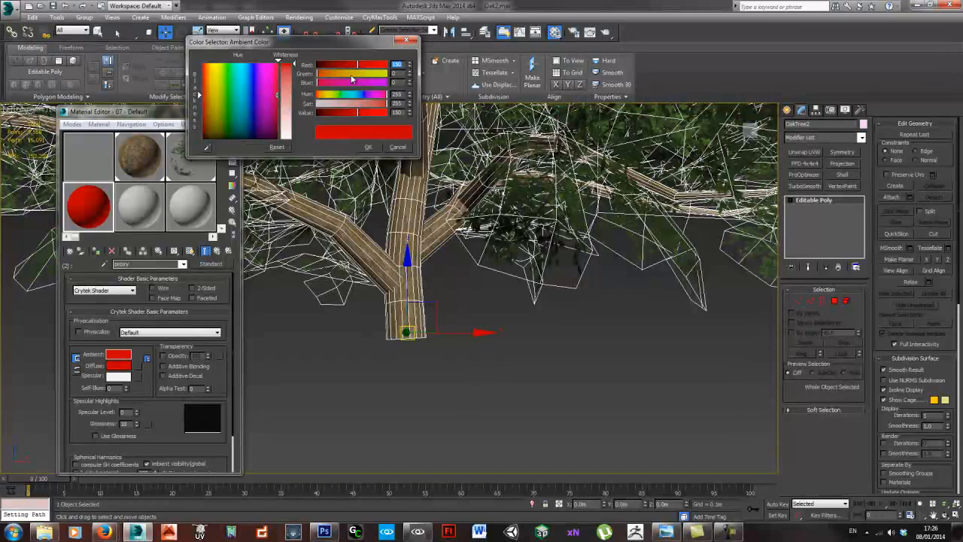
left_click_drag(268, 107, 209, 122)
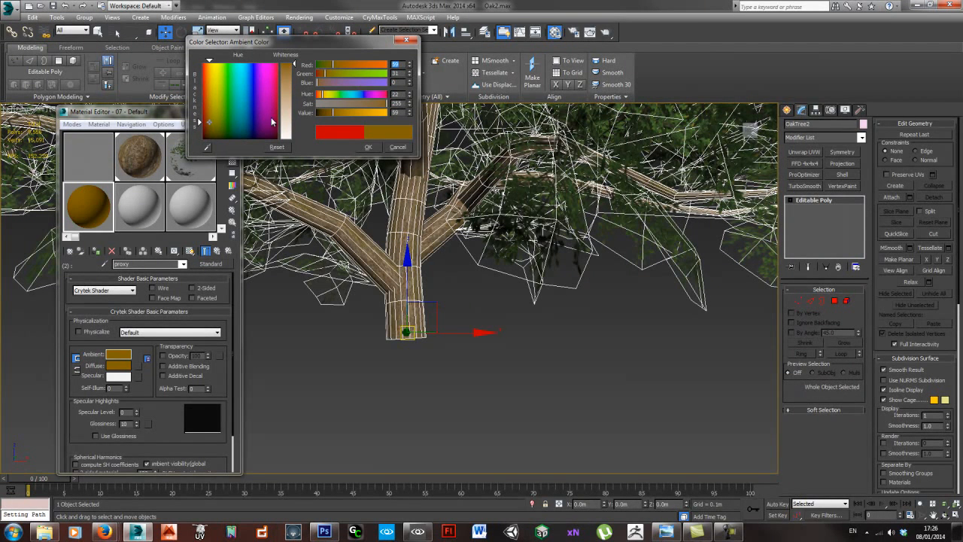
left_click(368, 146)
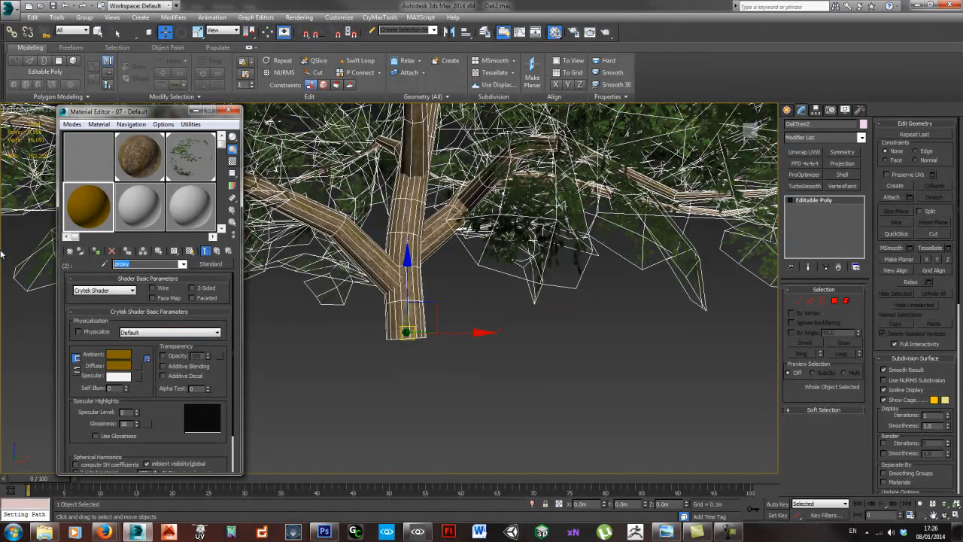
left_click(228, 253)
- Create a green sub-material named leaf in slot 3 from a copy of the bark sub-material
left_click_drag(164, 343, 164, 355)
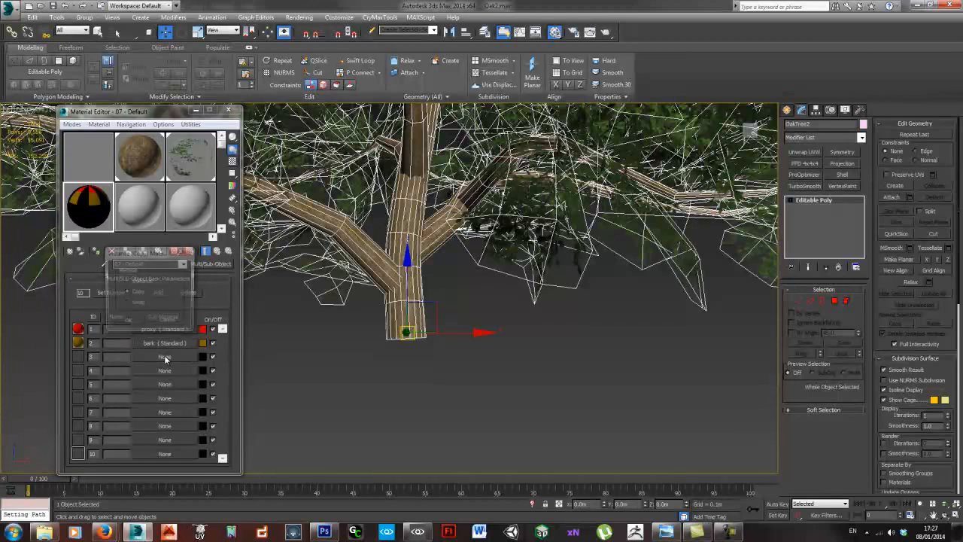
left_click(135, 326)
left_click(177, 359)
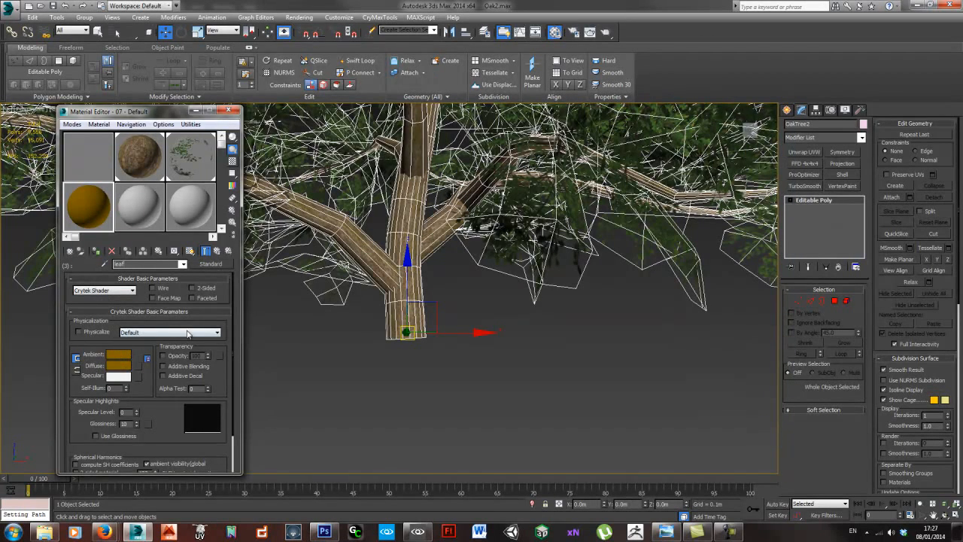
left_click(121, 357)
left_click(226, 119)
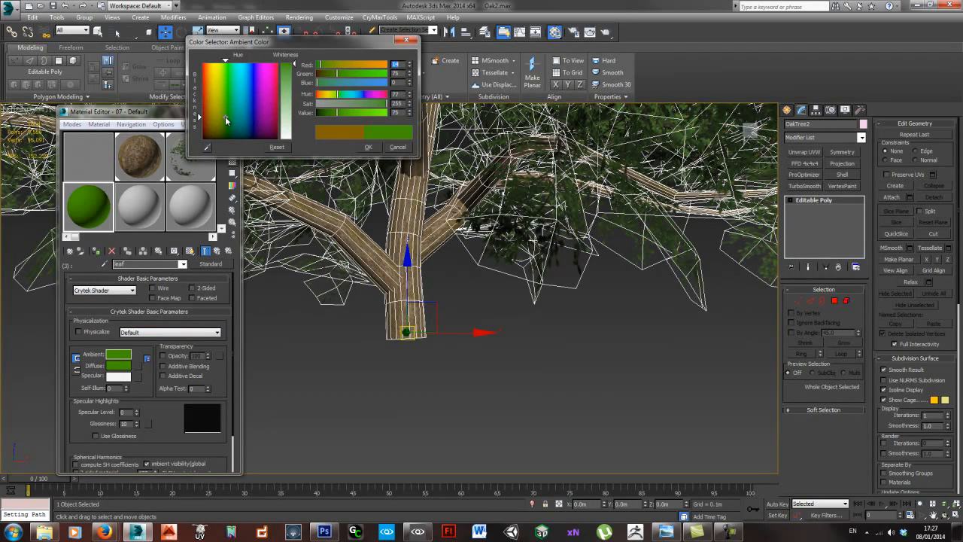
left_click(369, 147)
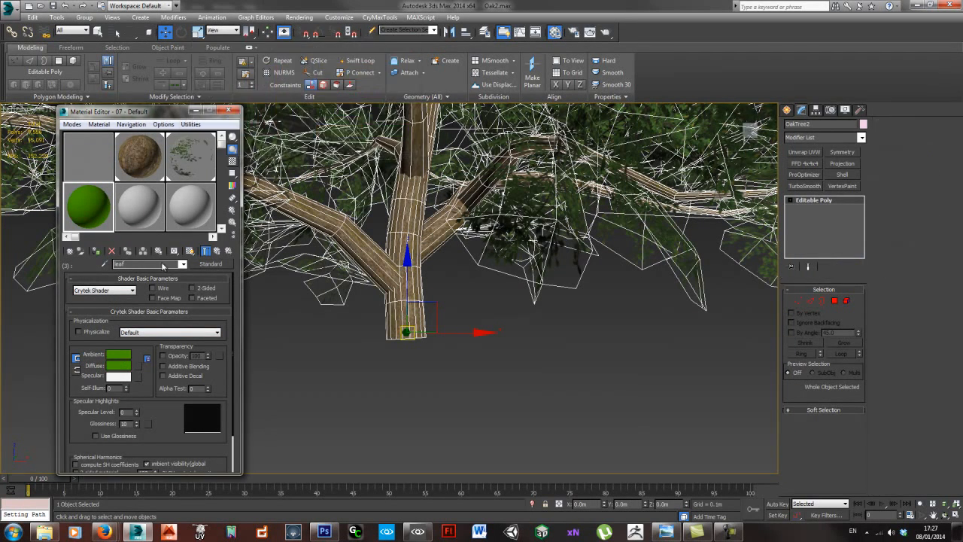
left_click(217, 252)
- Set the number of sub-materials in the Multi/Sub-Object material to 3
left_click(109, 293)
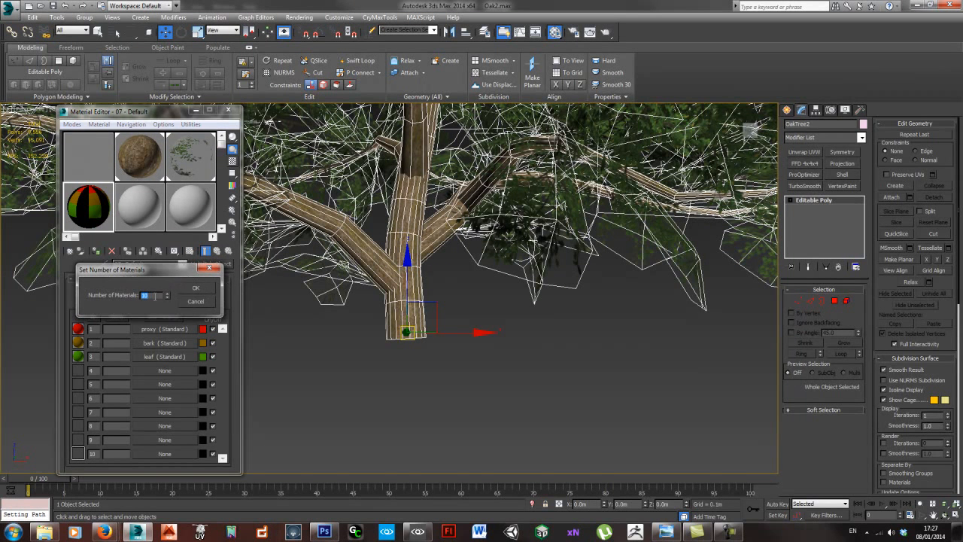
type("3")
left_click(197, 290)
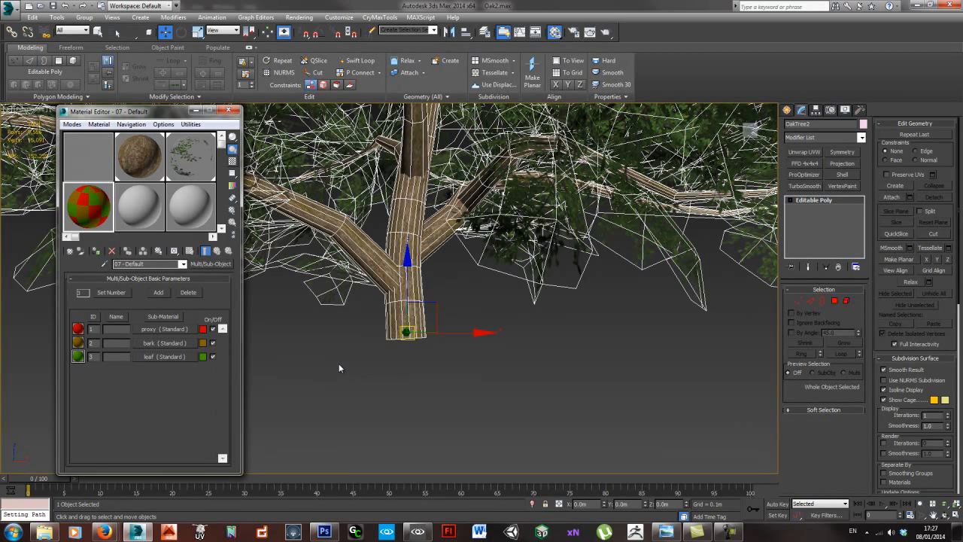
- Create a CryENGINE material from the proxy/bark/leaf Multi/Sub-Object material with the CryENGINE3 Exporter
left_click_drag(168, 112, 149, 114)
left_click(56, 212)
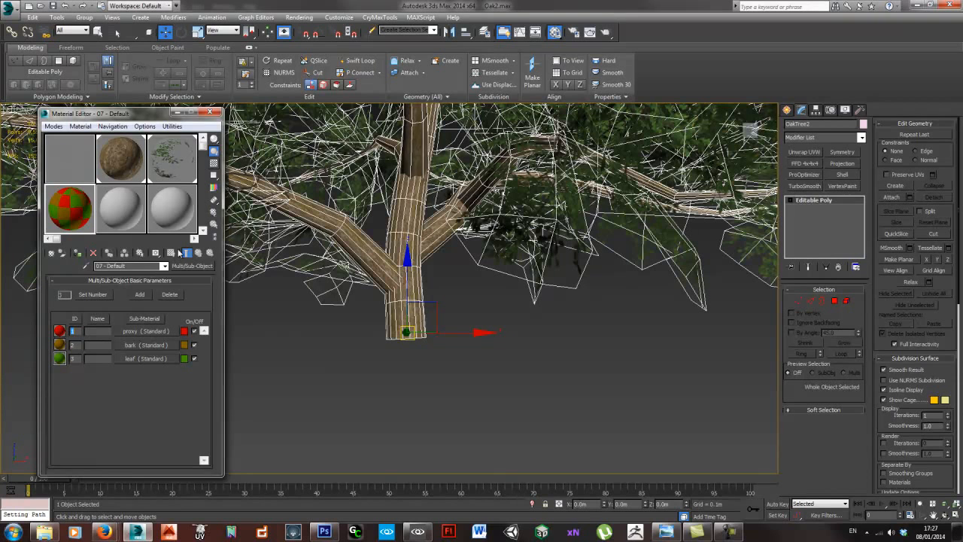
left_click(860, 110)
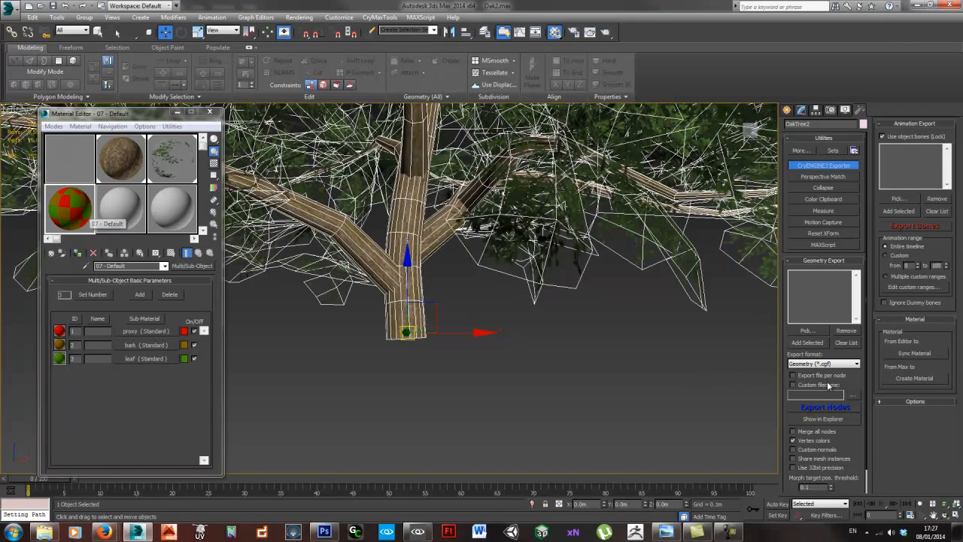
left_click(912, 377)
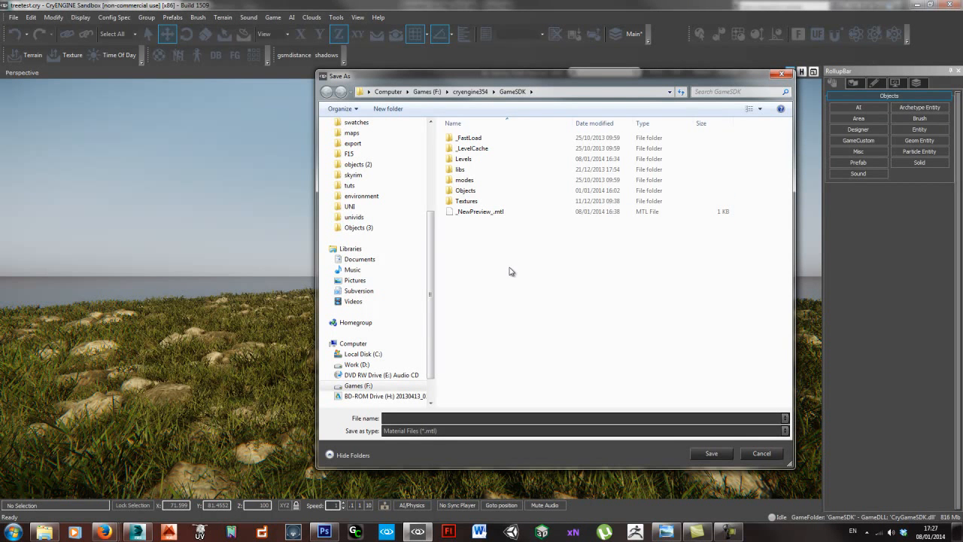
- Save the exported material as OakMat2 in the GameSDK Objects/Natural/Trees/Oak folder
double_click(467, 194)
double_click(482, 180)
double_click(469, 158)
double_click(469, 158)
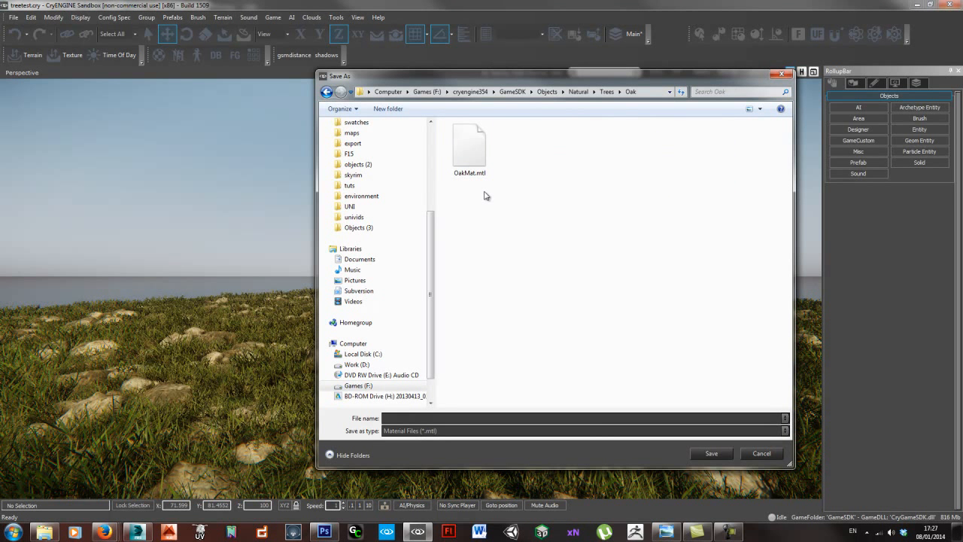
left_click(473, 165)
left_click(408, 417)
left_click(408, 417)
left_click(711, 453)
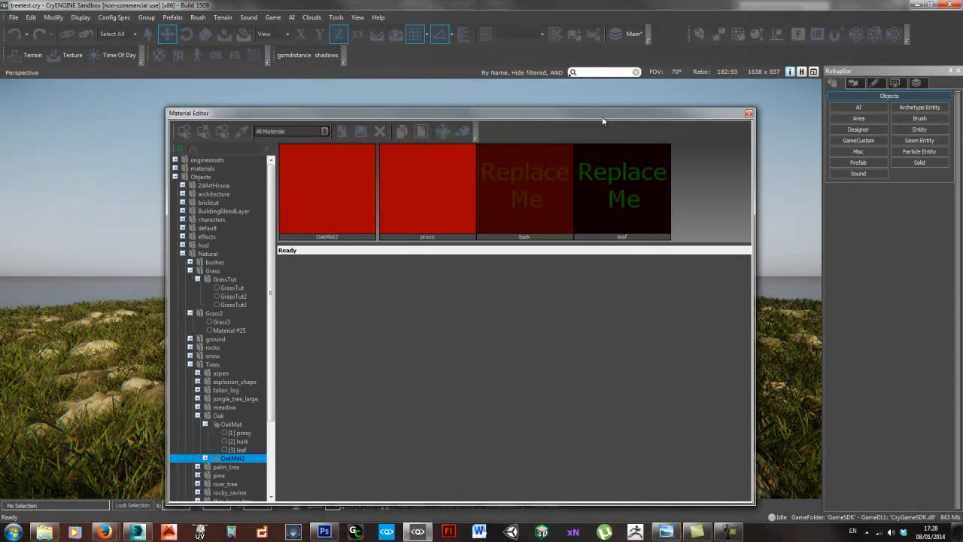
- Move the Sandbox Material Editor aside, return to 3ds Max and select both the tree mesh and its proxy around the trunk
left_click_drag(602, 114, 962, 24)
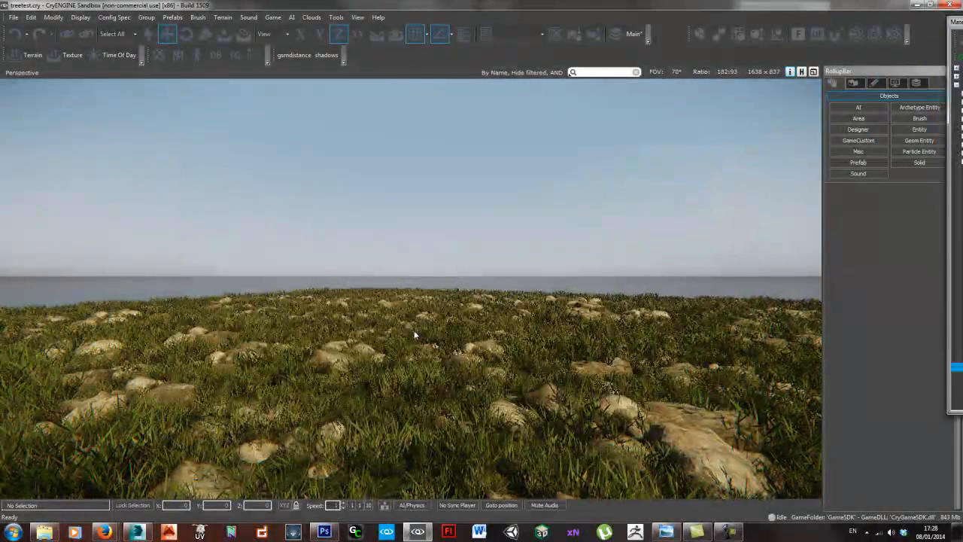
left_click(148, 534)
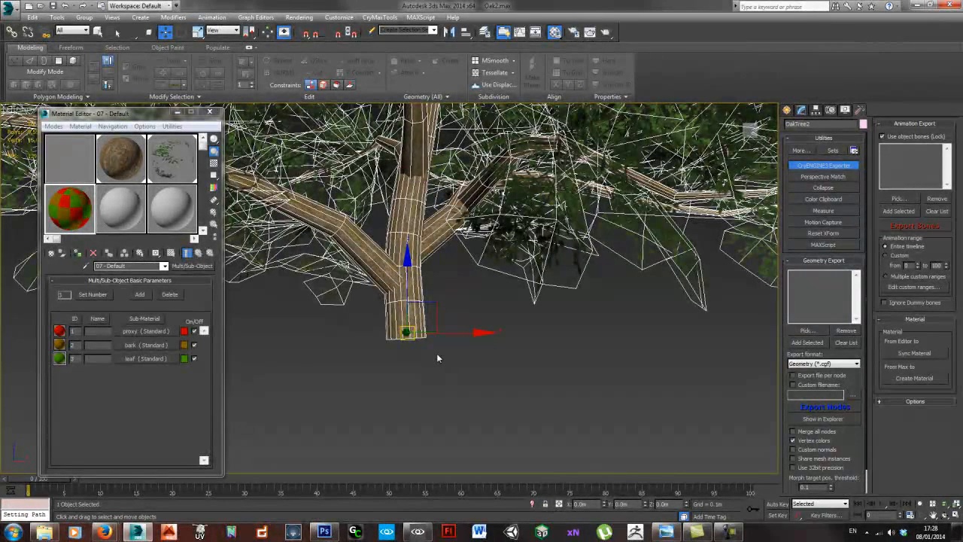
middle_click_drag(435, 353, 417, 343, "alt")
key("ctrl+a")
left_click(458, 355)
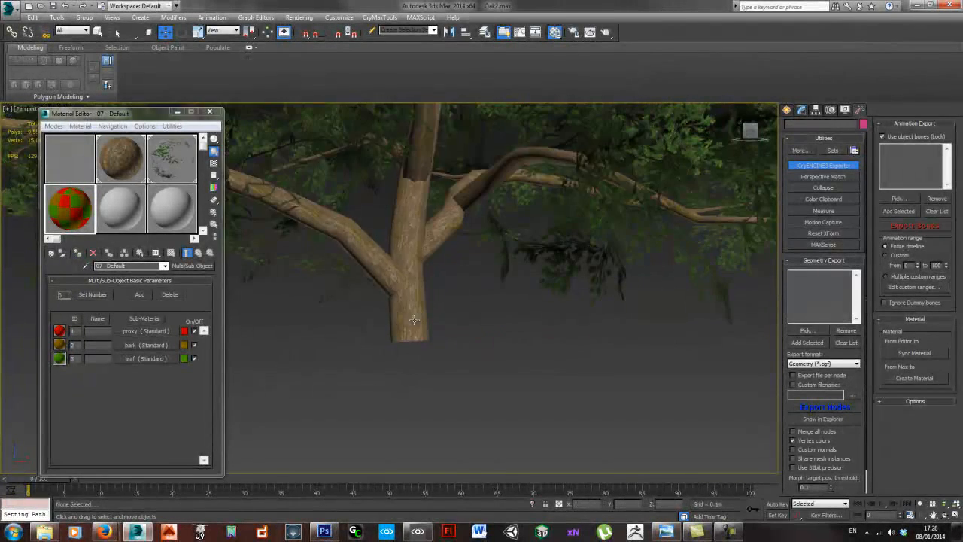
left_click(414, 320)
left_click_drag(361, 301, 362, 302)
left_click(449, 349)
left_click_drag(431, 353, 377, 314)
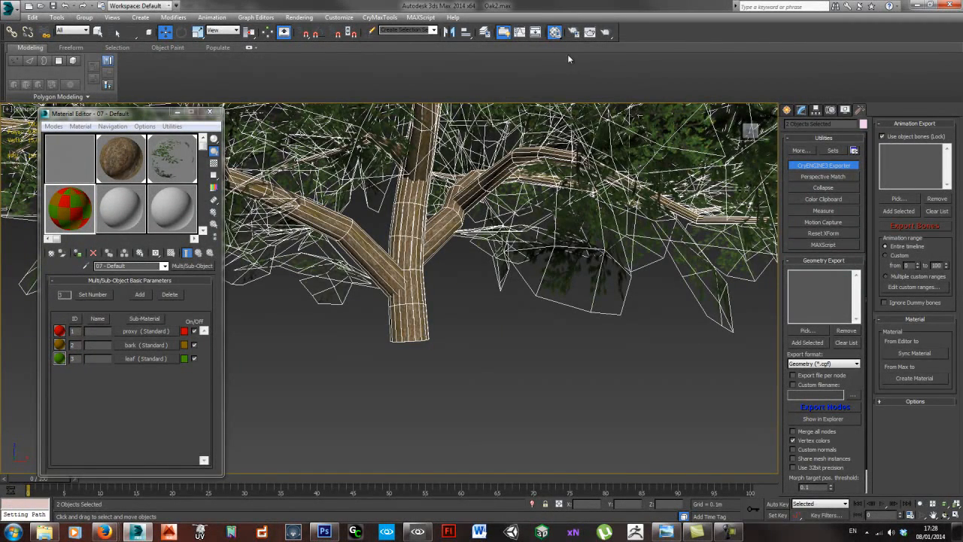
left_click(447, 334)
left_click_drag(467, 388, 389, 311)
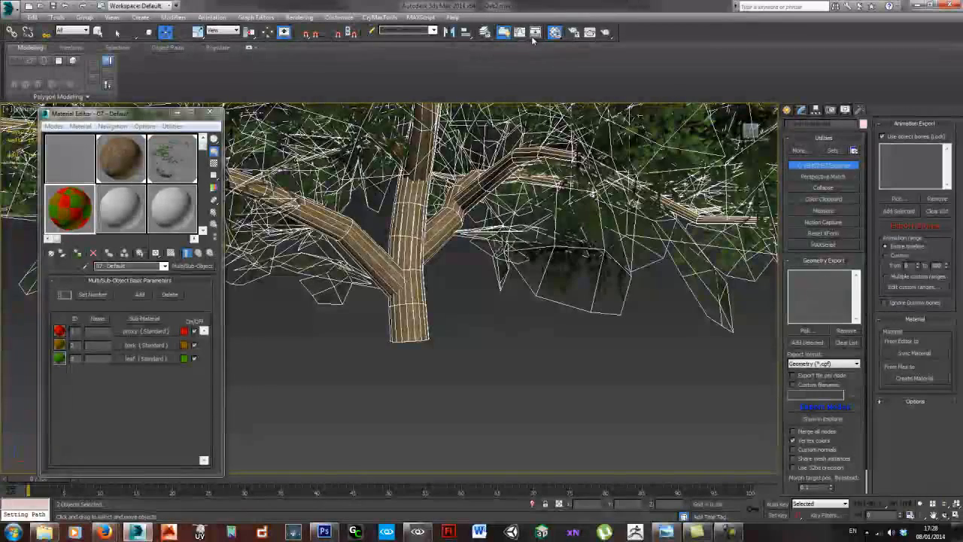
- Open the Schematic View and arrange the OakTreeProxy node below the OakTree2 node
left_click(535, 33)
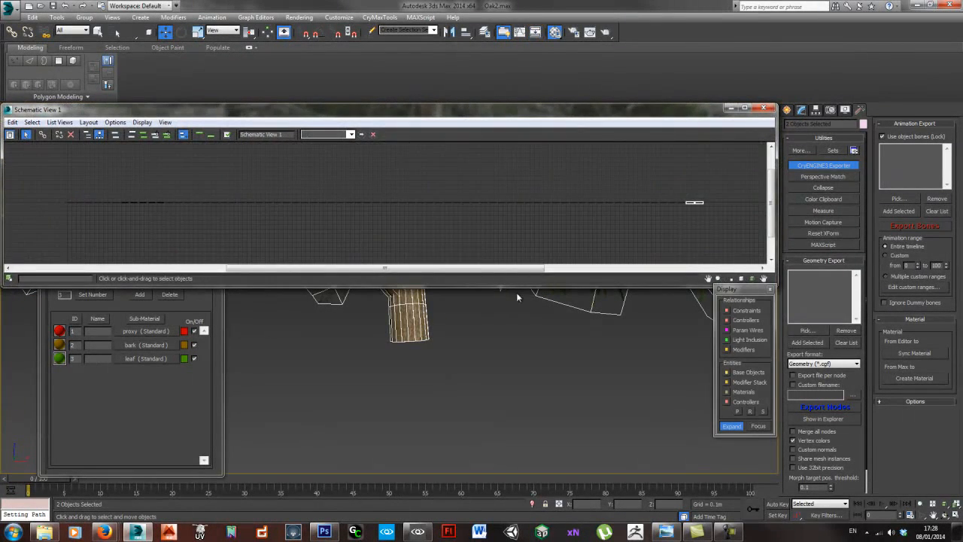
scroll(622, 217, "up", 5)
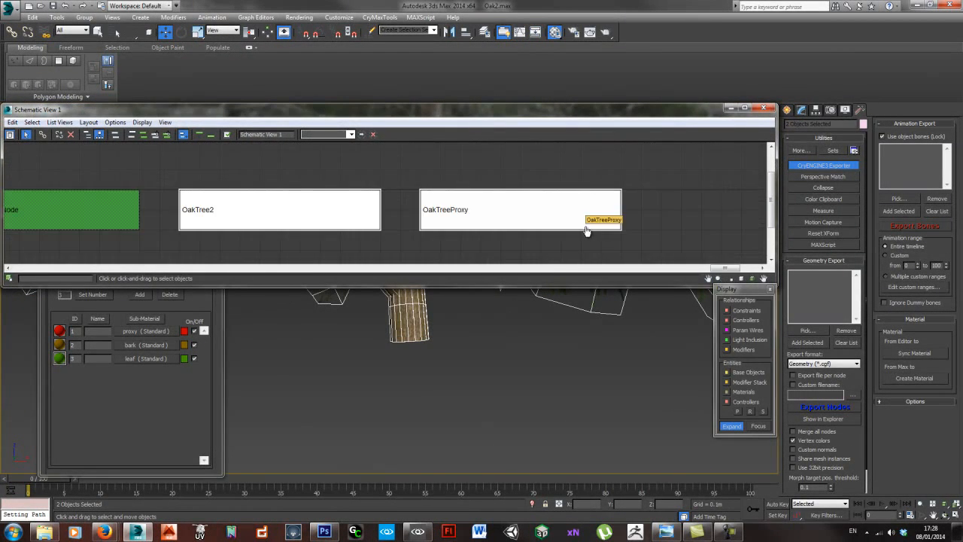
left_click(564, 211)
left_click_drag(505, 202, 406, 261)
middle_click_drag(444, 228, 565, 176)
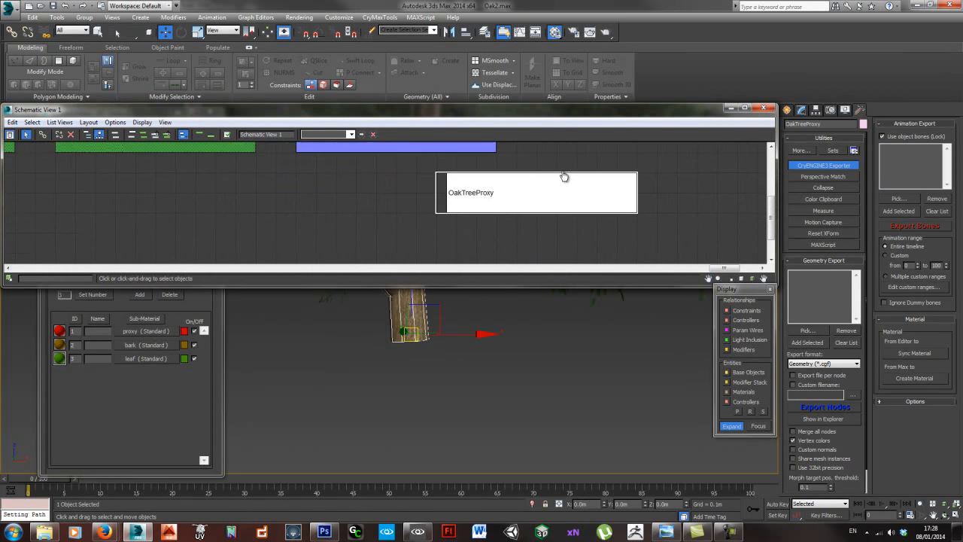
scroll(532, 194, "down", 2)
left_click_drag(532, 194, 494, 232)
left_click_drag(425, 155, 438, 168)
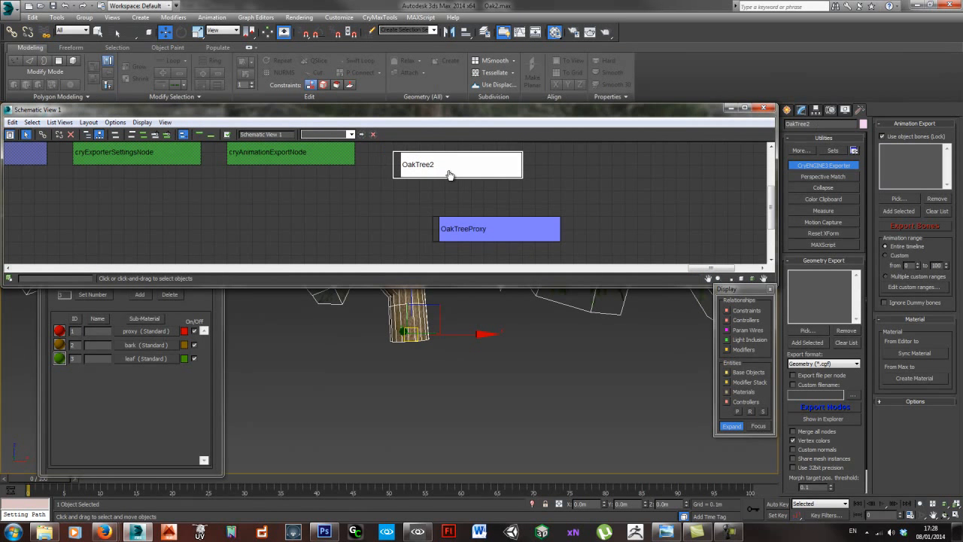
- Link OakTreeProxy to OakTree2 as its child and close the Schematic View
left_click(511, 232)
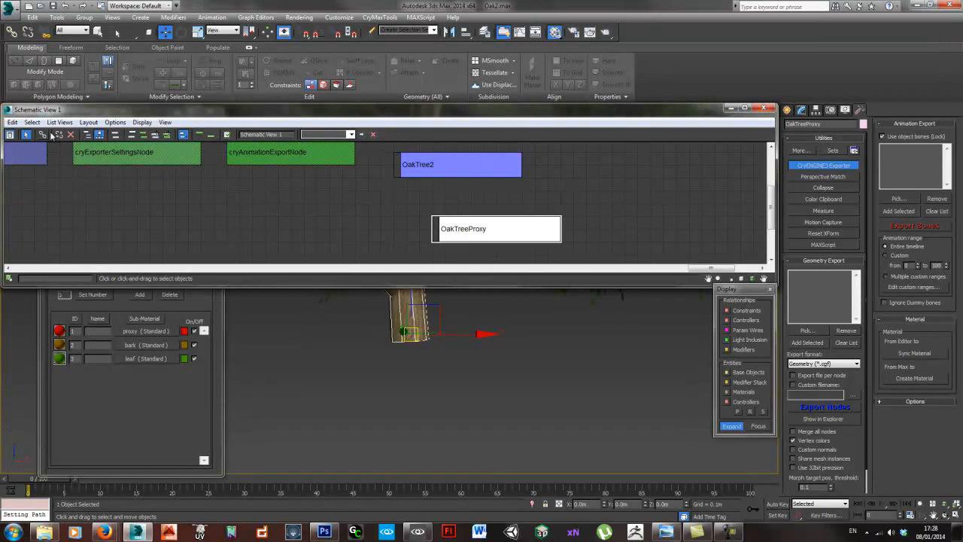
left_click(43, 135)
left_click_drag(501, 230, 463, 164)
right_click(647, 209)
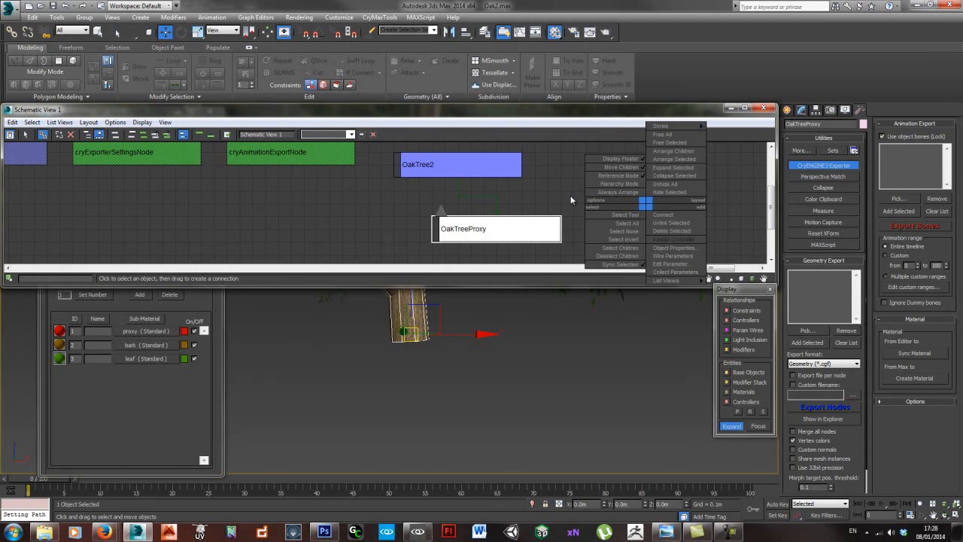
left_click(27, 135)
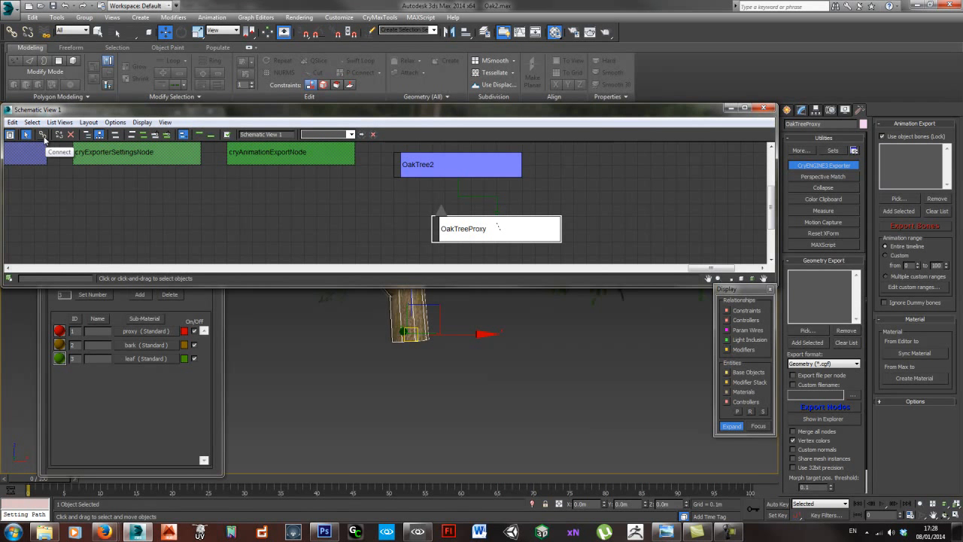
left_click_drag(506, 221, 481, 234)
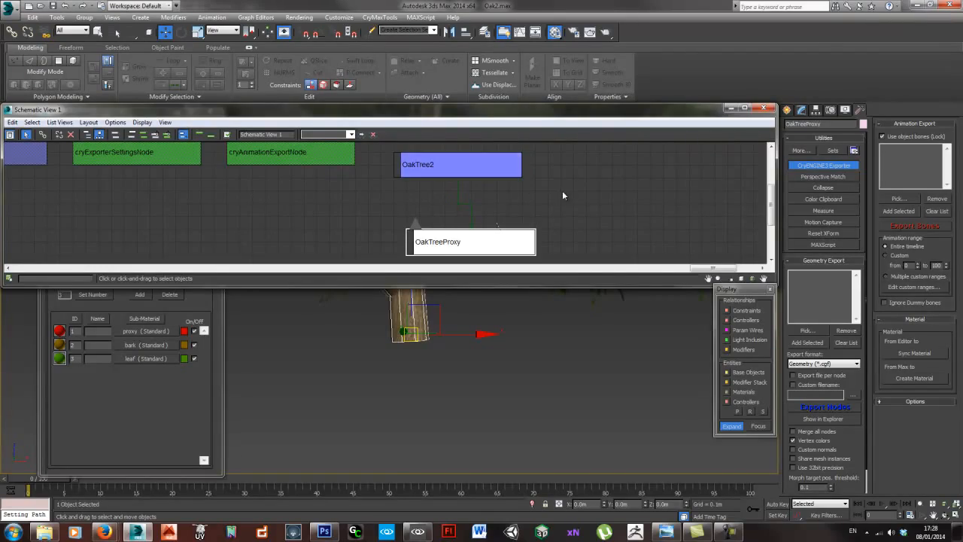
left_click(443, 165)
left_click(764, 108)
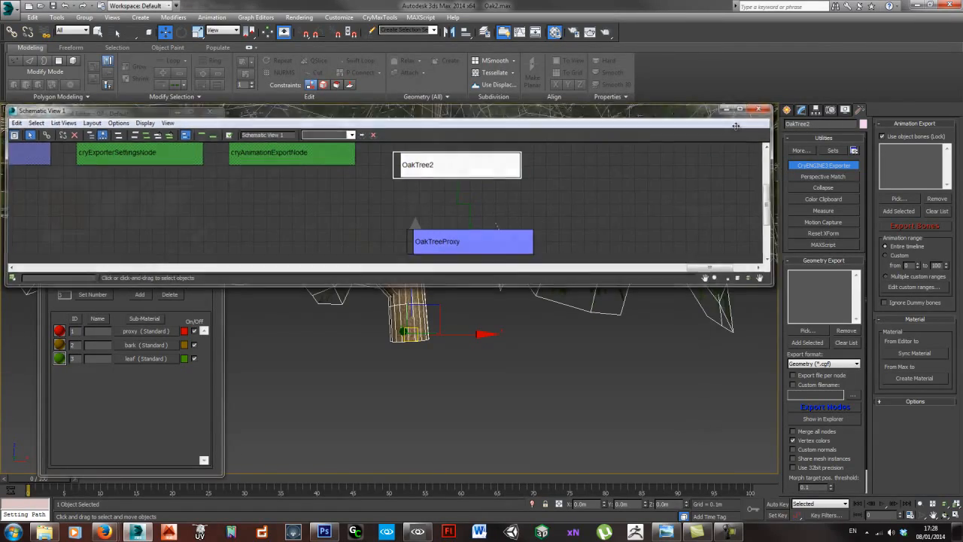
- Select both the tree and its proxy and assign the Multi/Sub-Object material to the selection
middle_click_drag(441, 324, 429, 329, "alt")
scroll(509, 276, "down", 3)
scroll(508, 276, "up", 3)
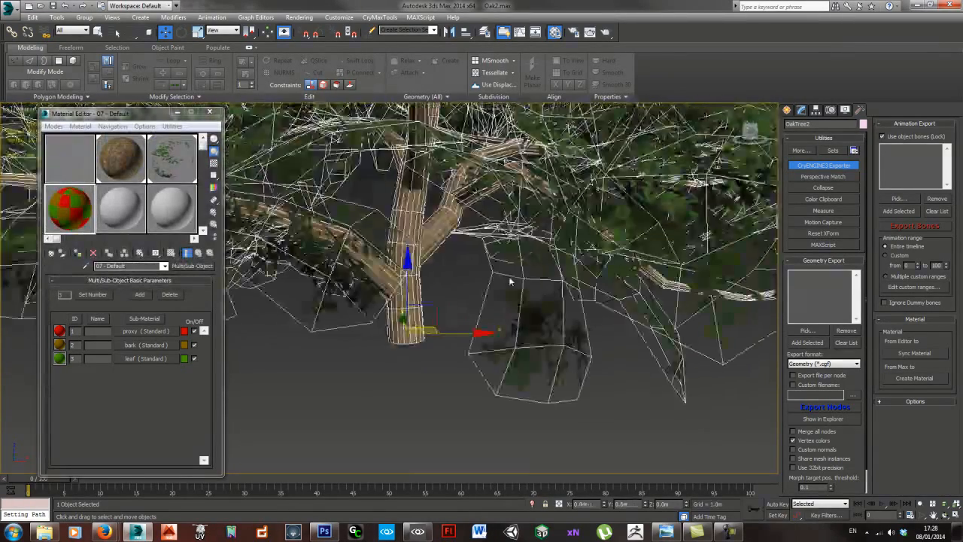
middle_click_drag(429, 374, 562, 299, "alt")
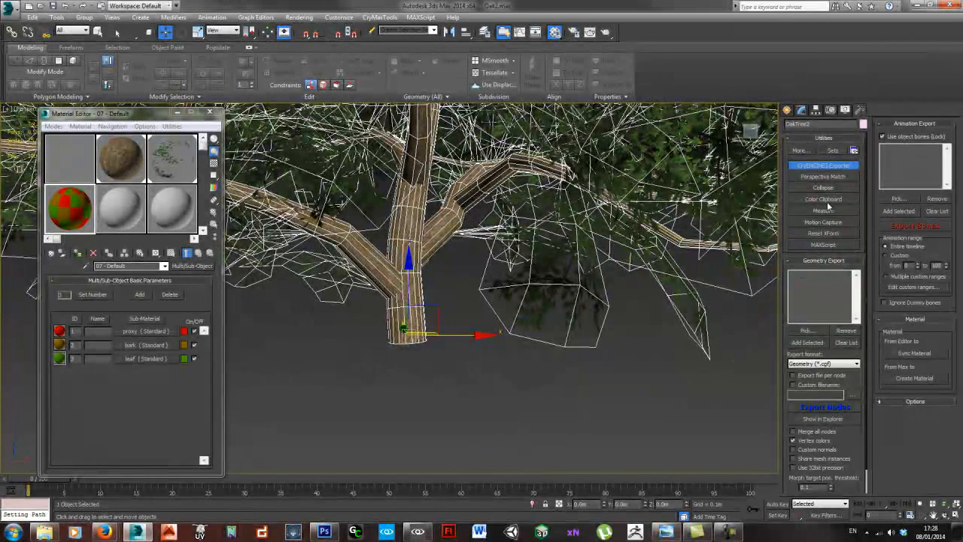
left_click(801, 110)
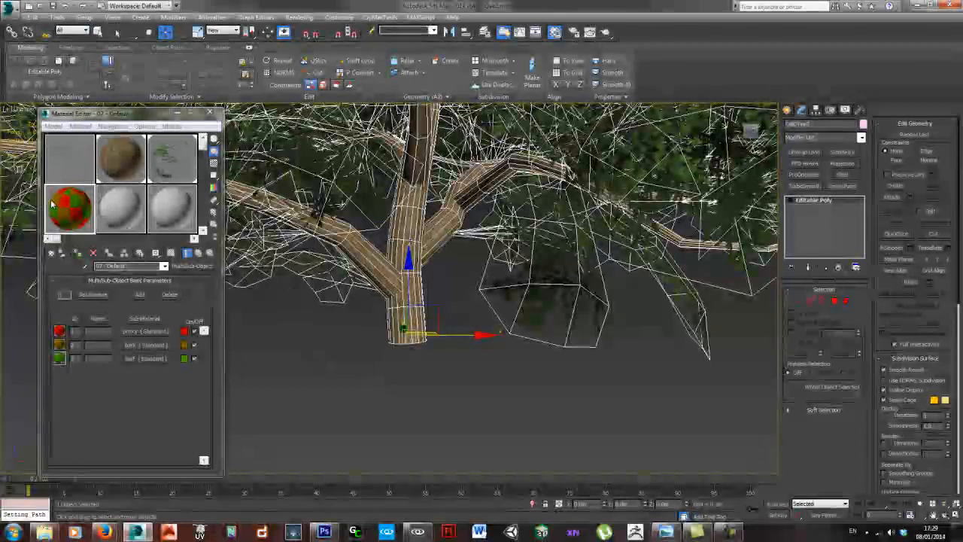
left_click_drag(490, 390, 331, 234)
left_click_drag(61, 210, 423, 284)
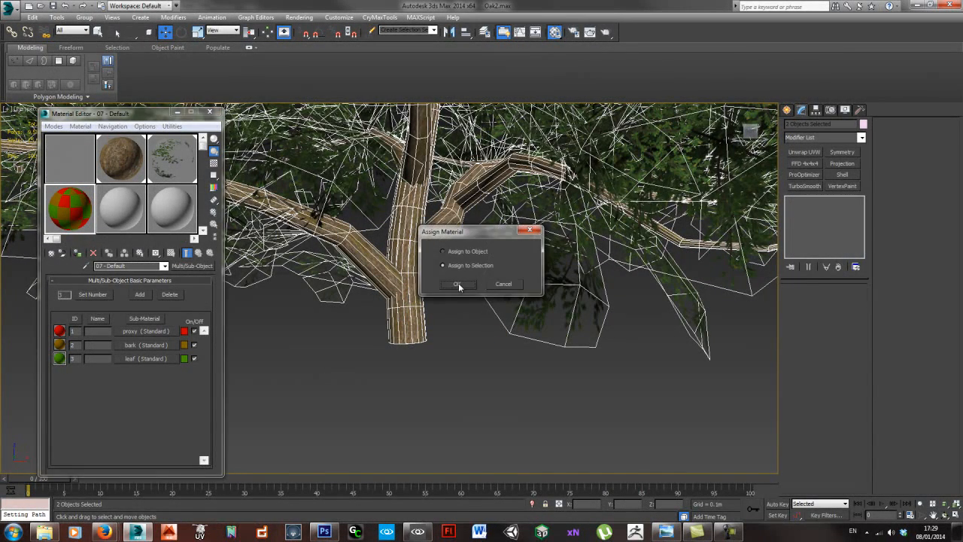
left_click(458, 285)
- Select the leaf polygons of OakTree2 by material ID 2 and set their ID to 3
left_click(436, 338)
left_click(422, 319)
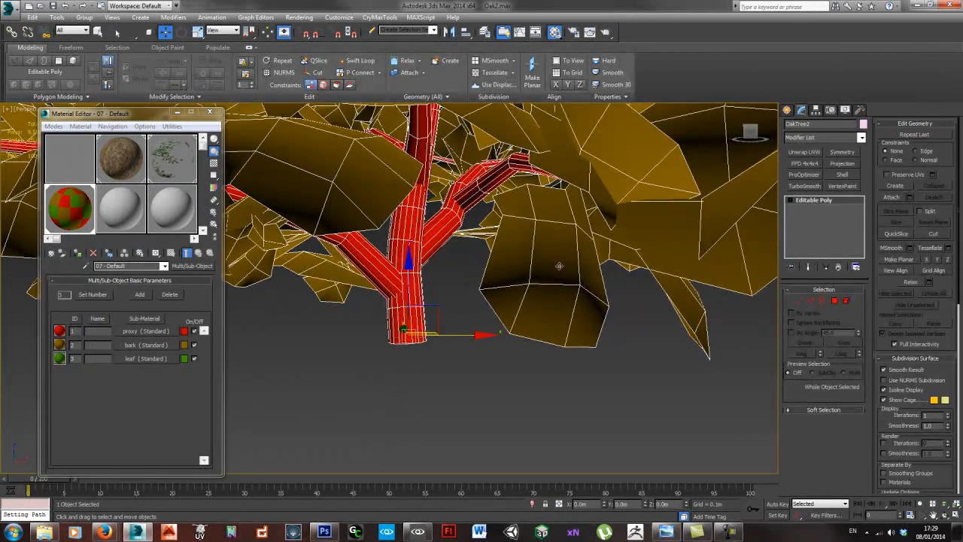
middle_click_drag(466, 304, 446, 308, "alt")
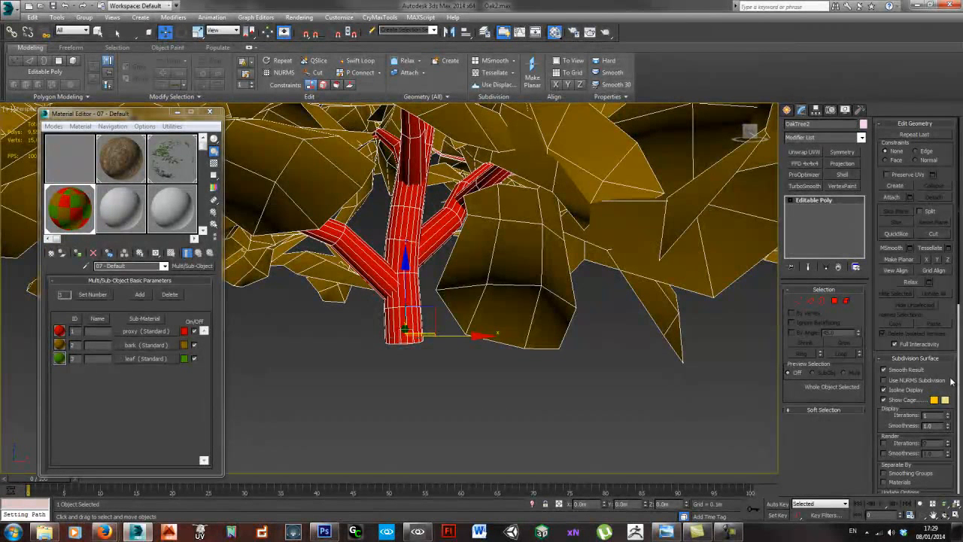
mouse_move(957, 301)
left_mouse_down()
mouse_move(954, 426)
mouse_move(950, 365)
left_mouse_up()
left_click(845, 301)
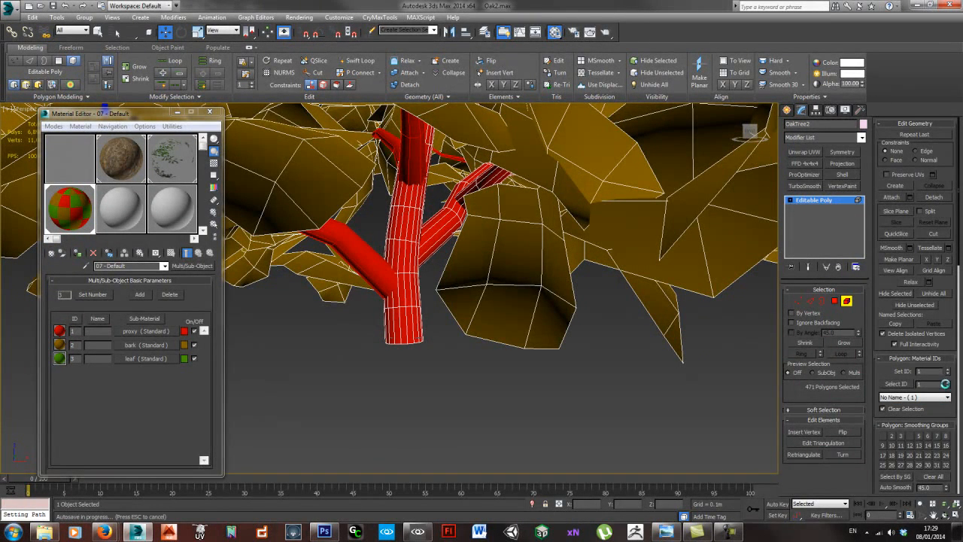
left_click(896, 384)
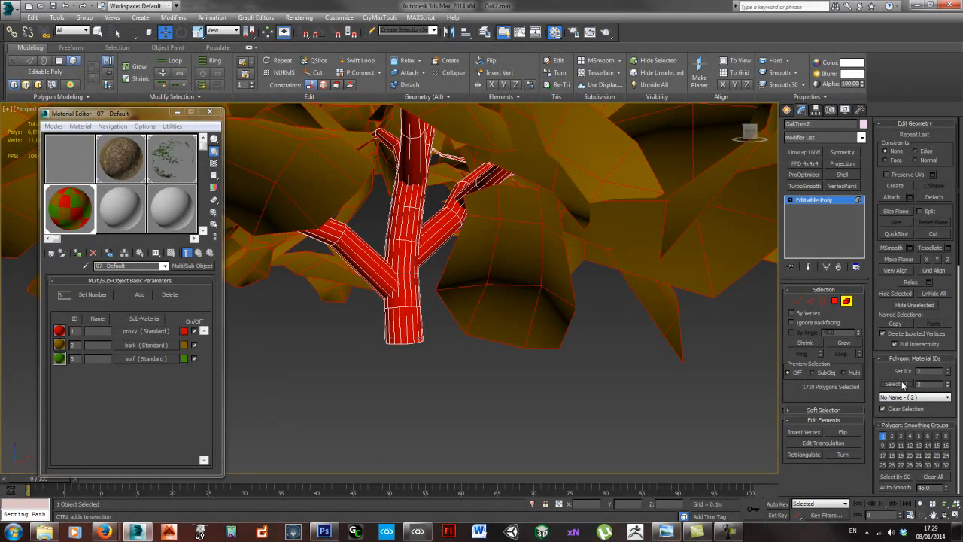
left_click(948, 371)
- Select the trunk and branch polygons of OakTree2 by material ID 1 and set their ID to 2
left_click(949, 387)
left_click(895, 383)
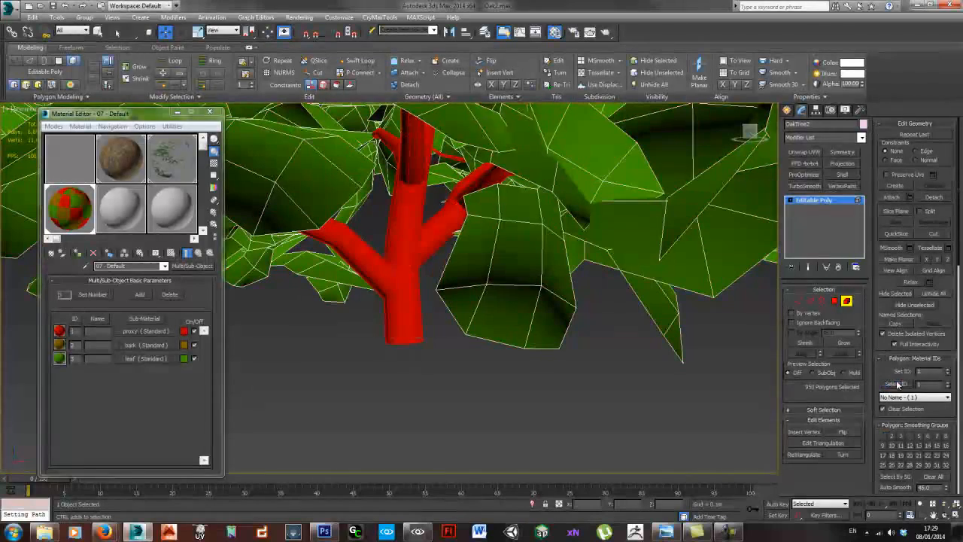
left_click(949, 370)
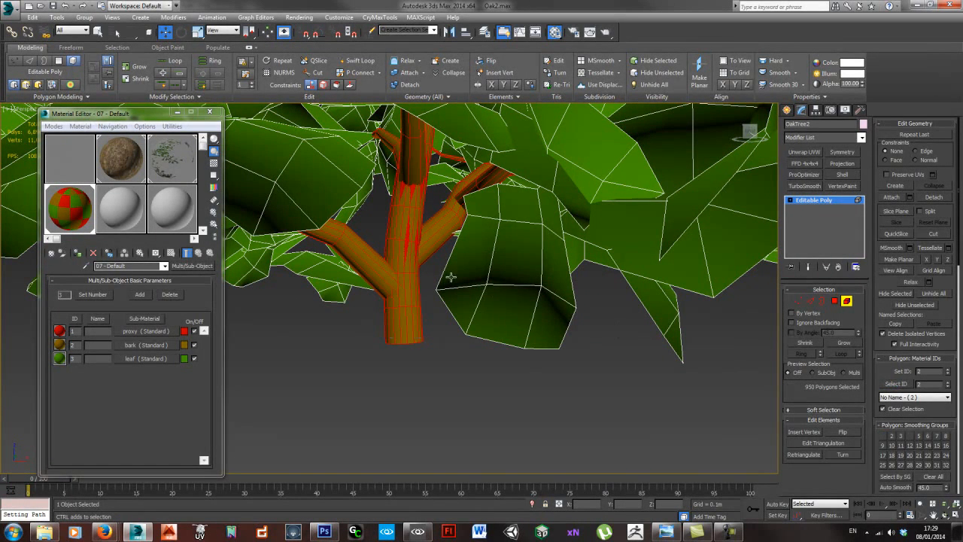
scroll(406, 271, "up", 6)
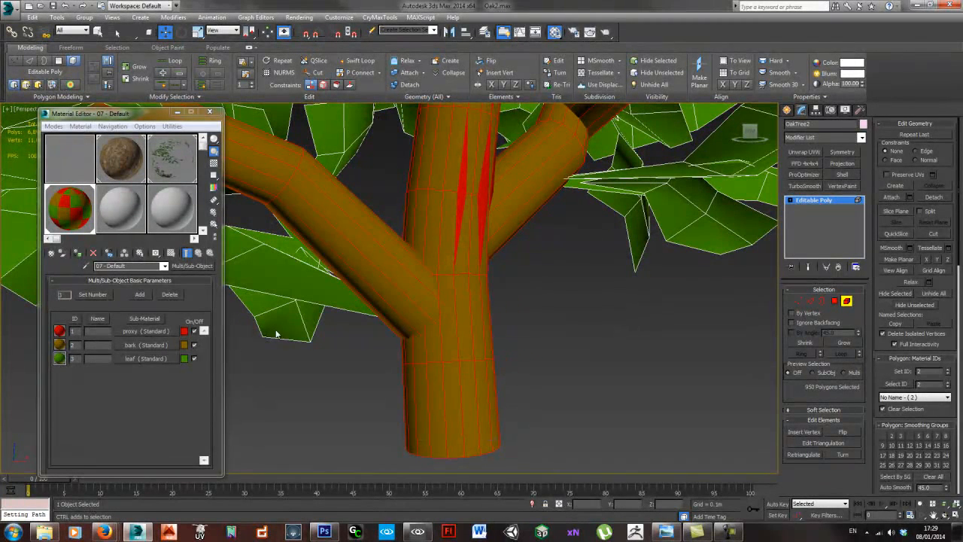
middle_click_drag(643, 211, 570, 254)
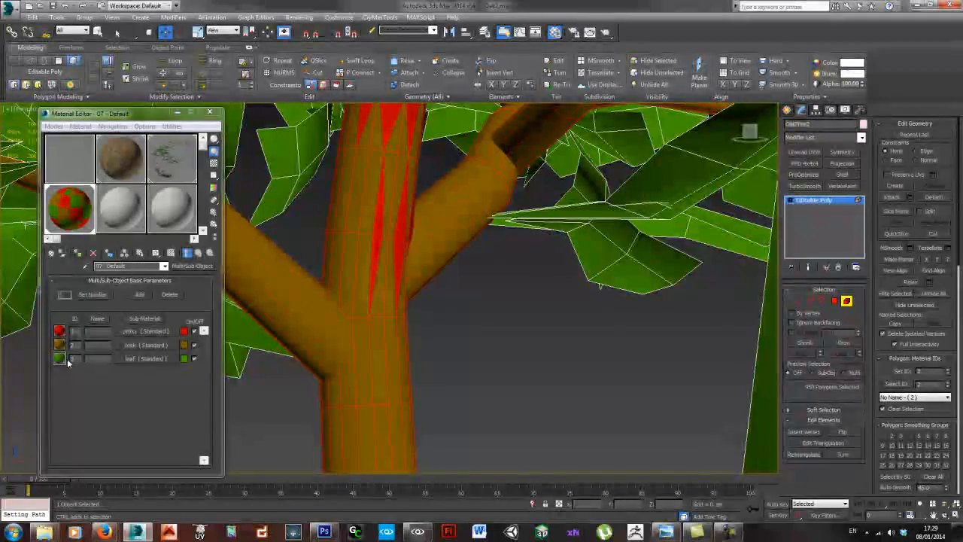
scroll(512, 294, "down", 6)
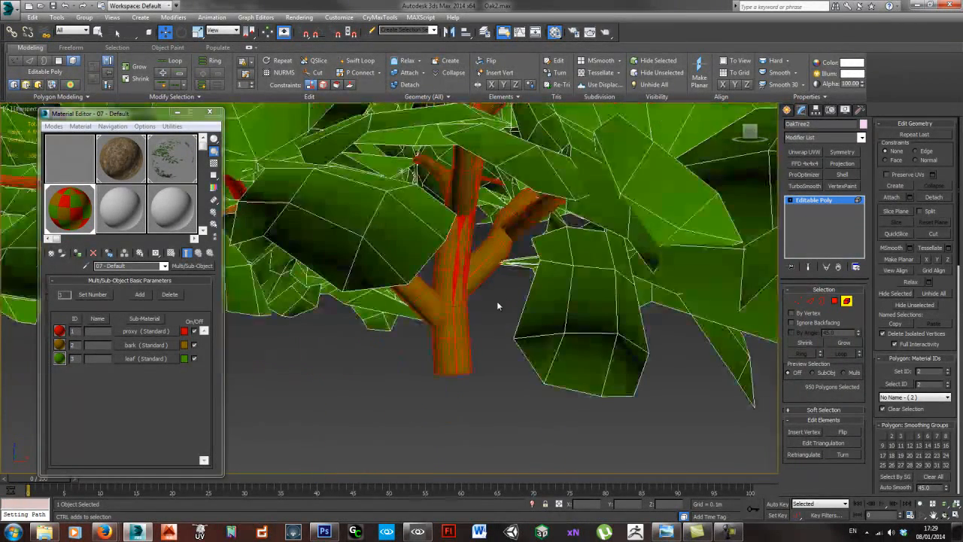
left_click(846, 301)
- Select all polygons of OakTreeProxy and set their material ID to 1, then leave element editing
left_click(498, 315)
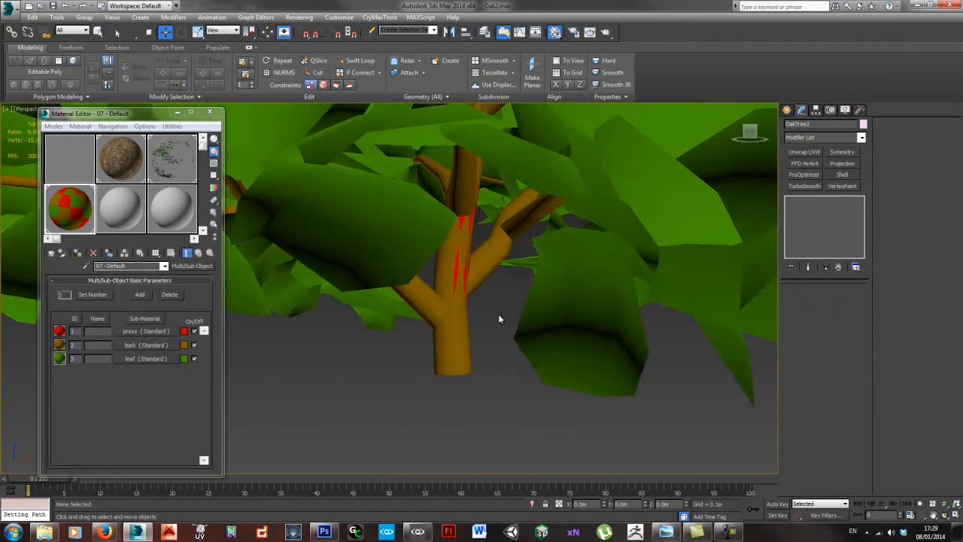
left_click(463, 279)
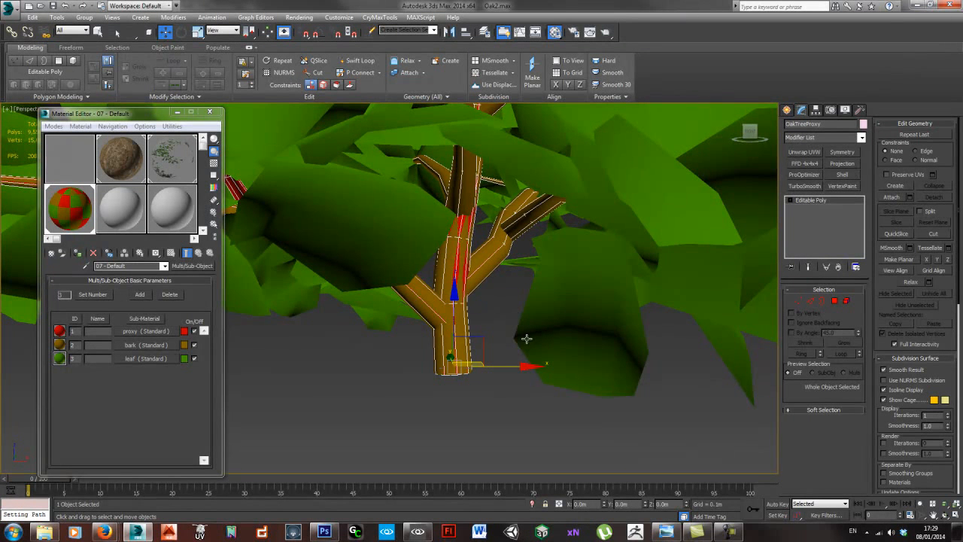
left_click_drag(949, 378, 932, 258)
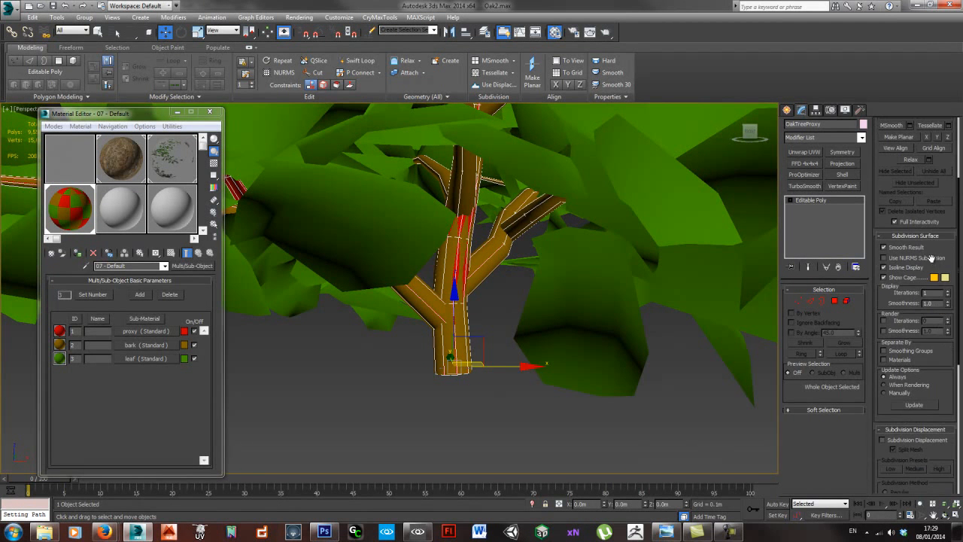
left_click(846, 301)
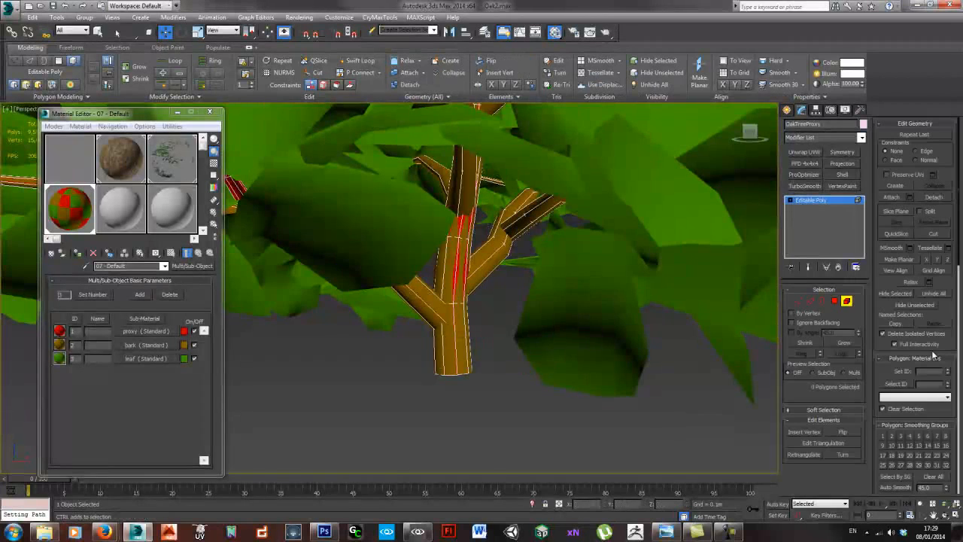
middle_click_drag(556, 348, 524, 357)
key("ctrl+a")
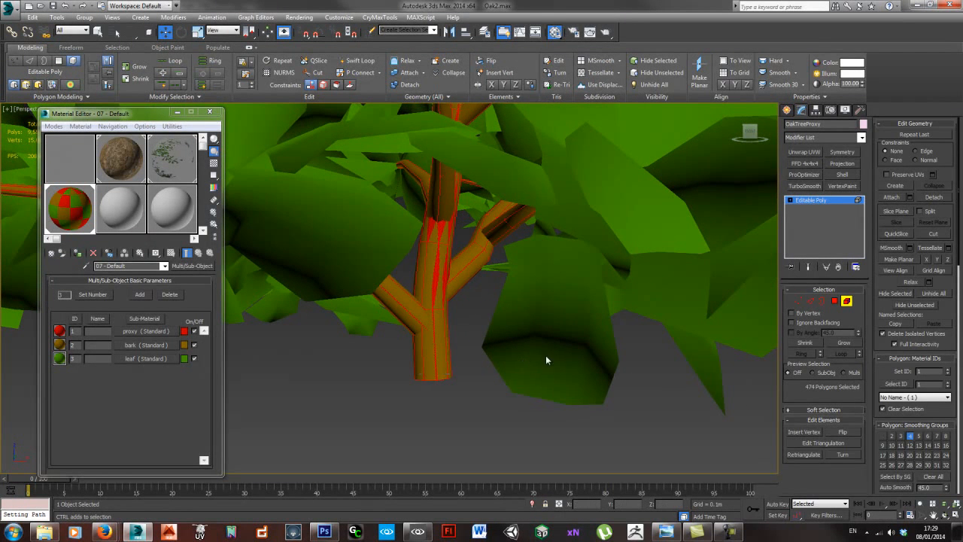
left_click_drag(933, 373, 866, 365)
left_click(940, 476)
left_click(848, 301)
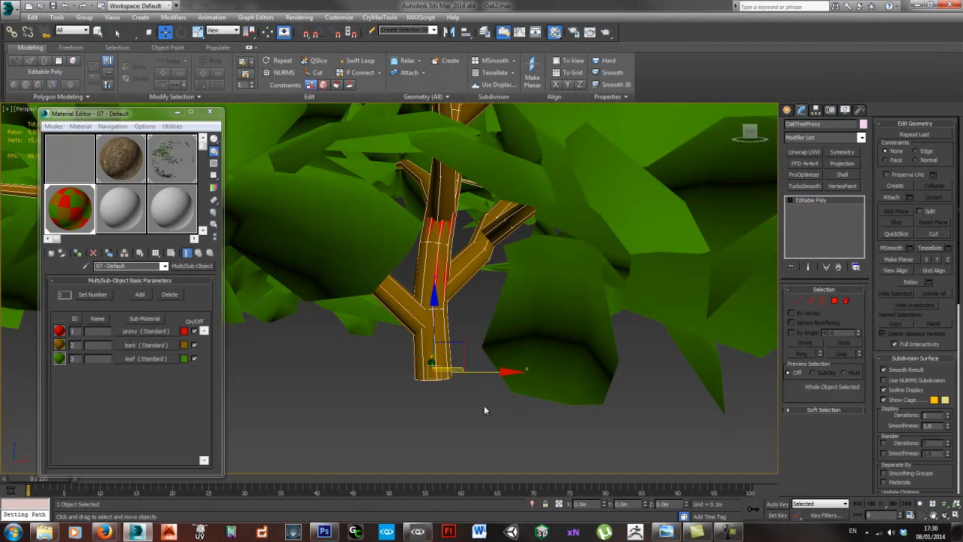
- Select OakTree2 and open the CryENGINE3 Exporter utility
left_click(484, 405)
middle_click_drag(446, 370, 482, 407)
left_click(466, 382)
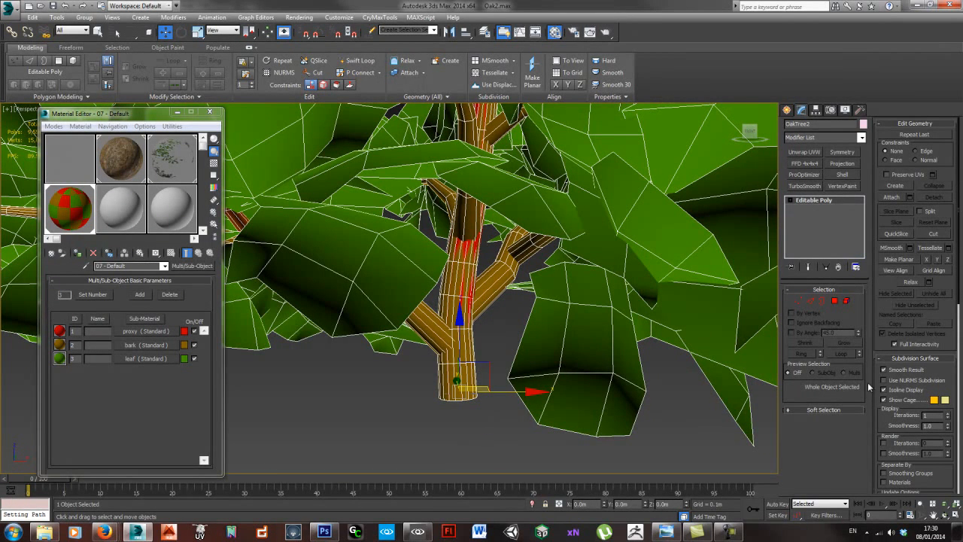
left_click(727, 530)
middle_click_drag(539, 241, 523, 242)
left_click(861, 111)
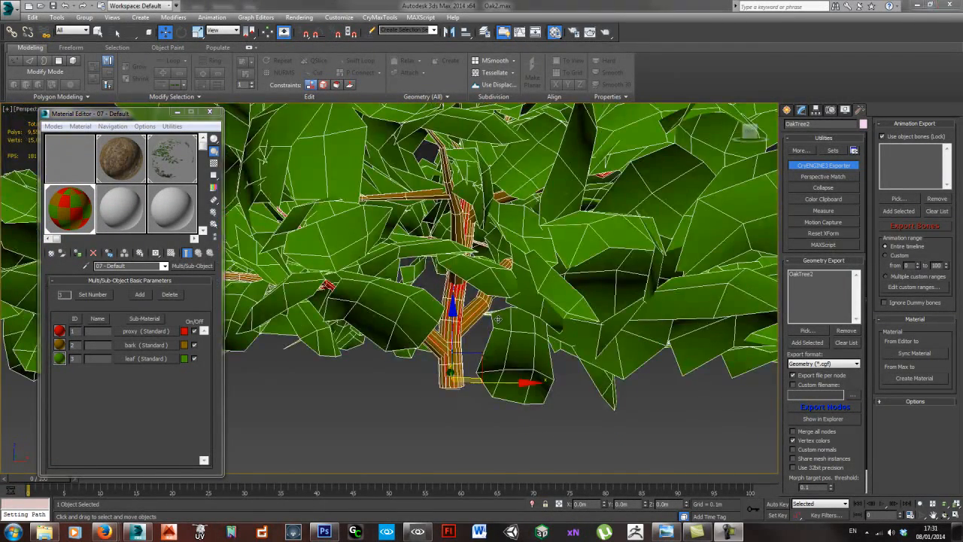
- Clear the exporter's geometry list and add the selected OakTree2 to it again
middle_click_drag(498, 320, 471, 322)
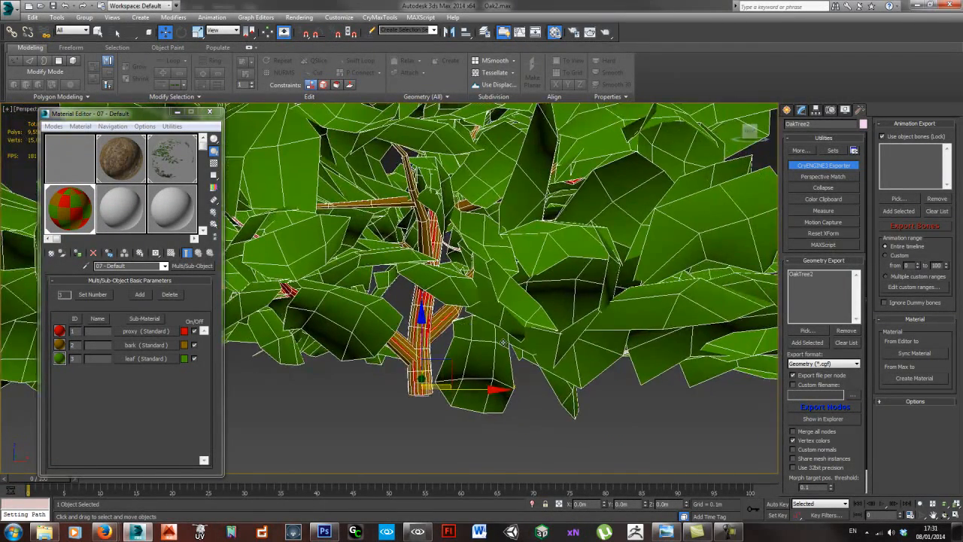
scroll(503, 343, "up", 3)
left_click(837, 343)
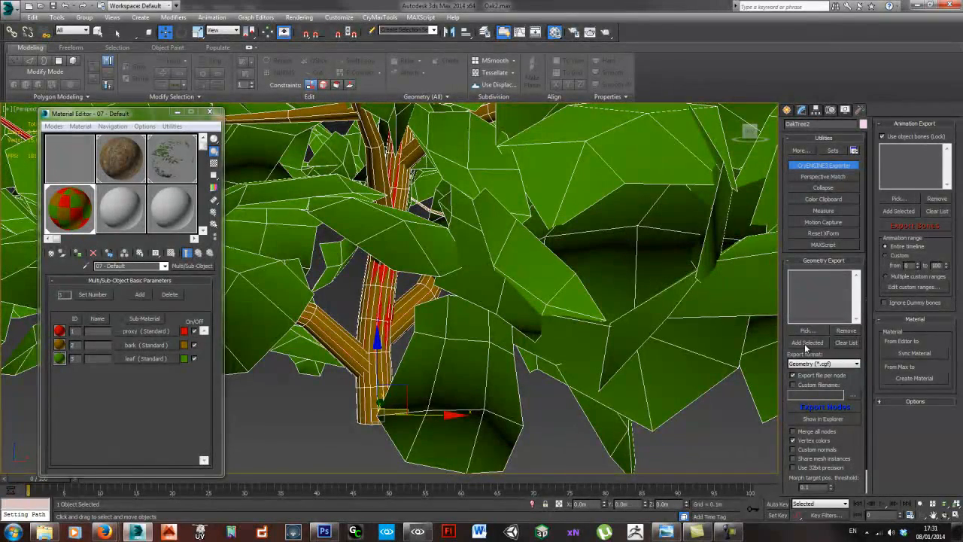
middle_click_drag(352, 336, 379, 312)
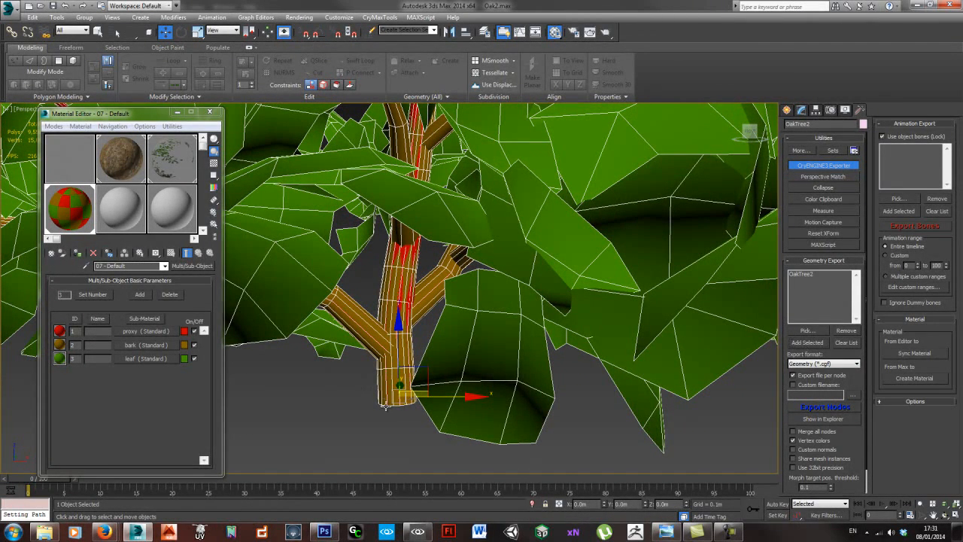
middle_click_drag(386, 406, 406, 383, "alt")
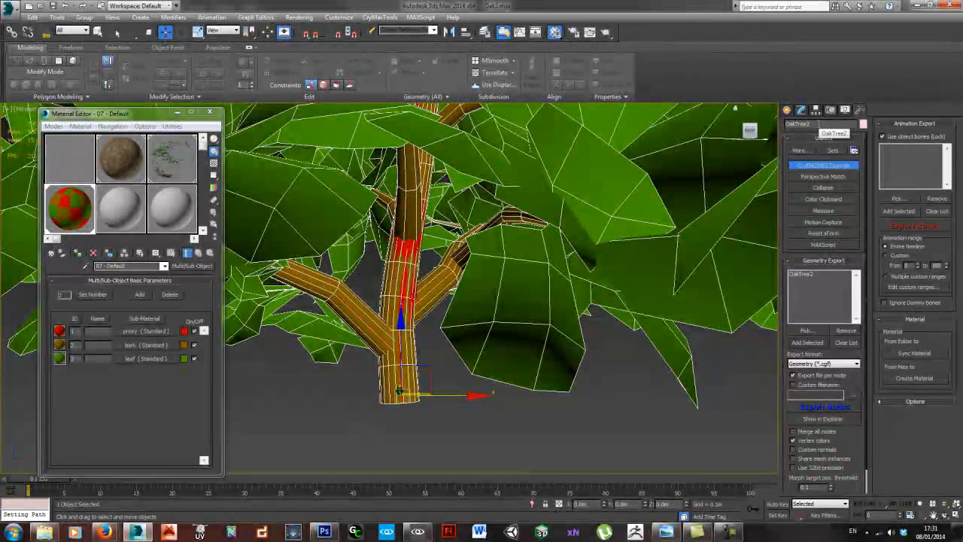
key("ctrl+a")
left_click(399, 376)
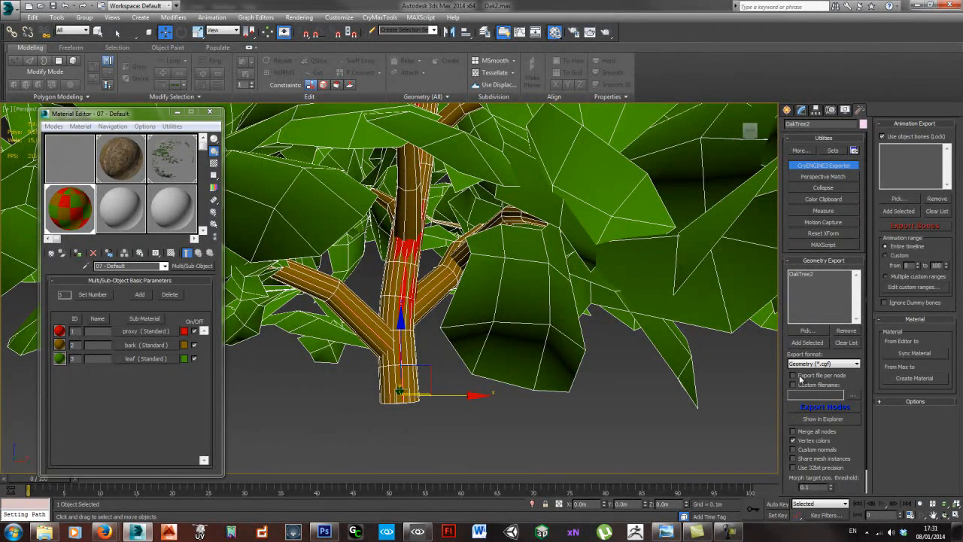
- Export OakTree2 as a Geometry (*.cgf) file, overwriting the existing OakTree2.cgf, and close the export log
left_click(824, 407)
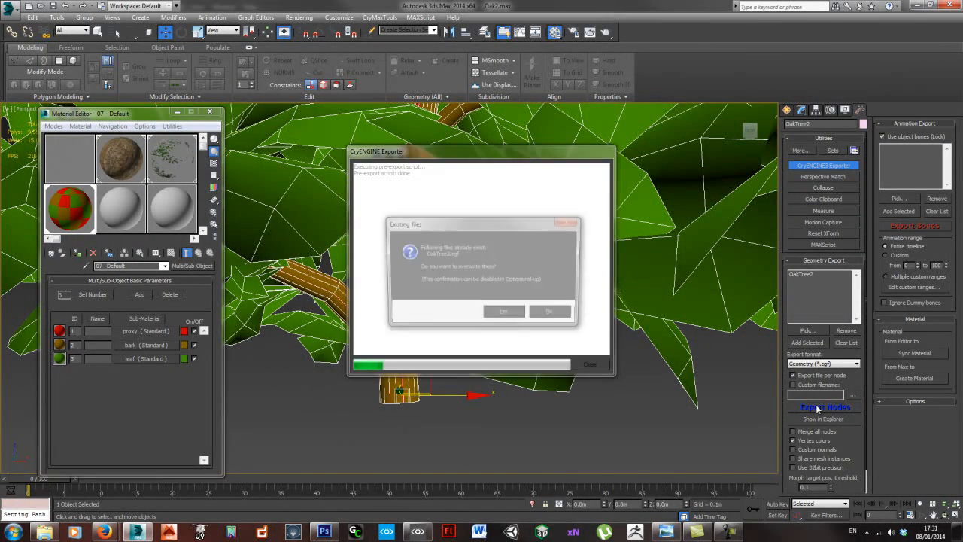
left_click(504, 315)
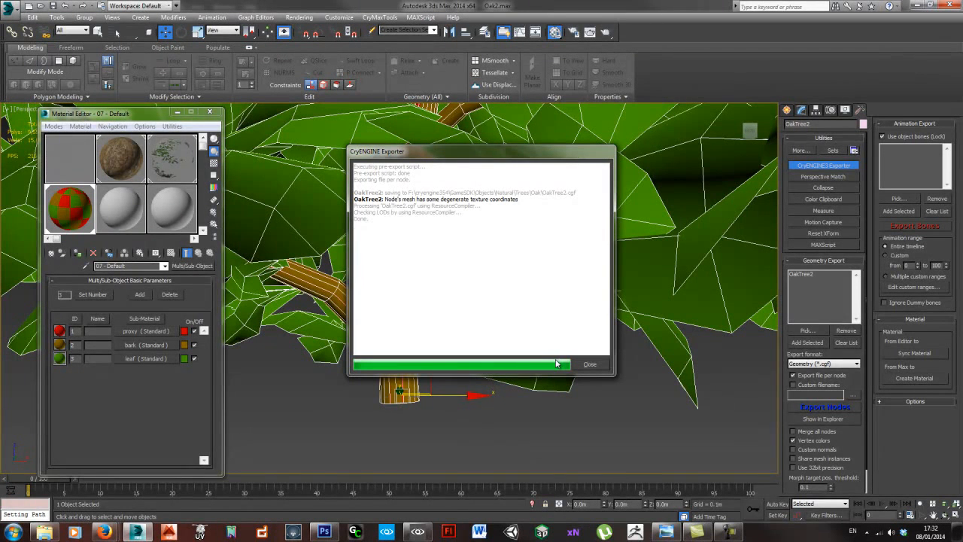
left_click(588, 364)
middle_click_drag(438, 366, 437, 398, "alt")
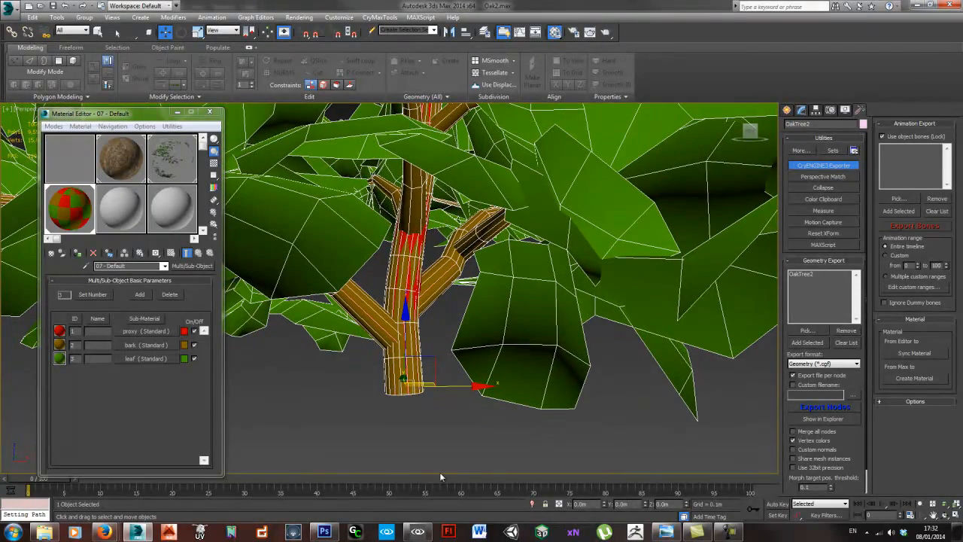
- Switch to CryENGINE Sandbox and place the OakTree2 brush from Natural > Trees > Oak on the grassy terrain
left_click(420, 531)
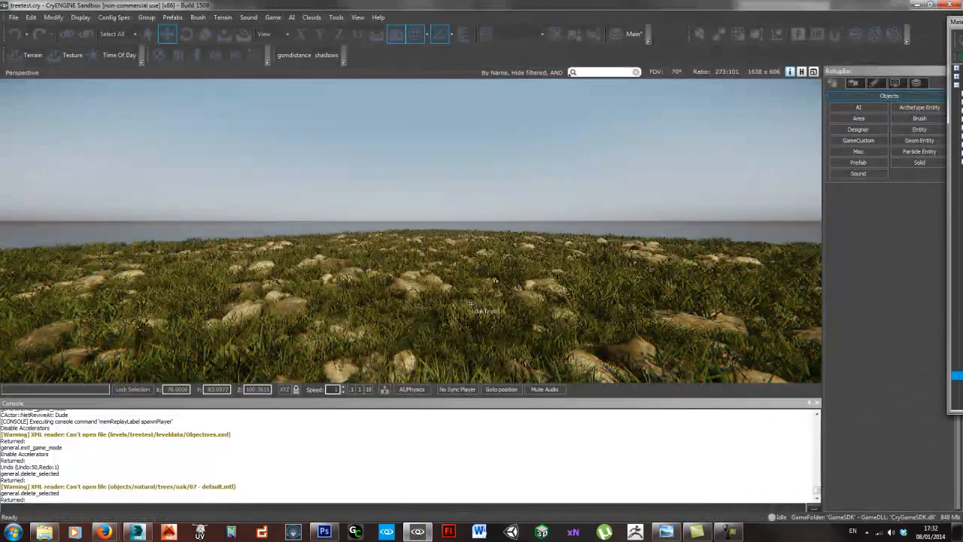
left_click(919, 119)
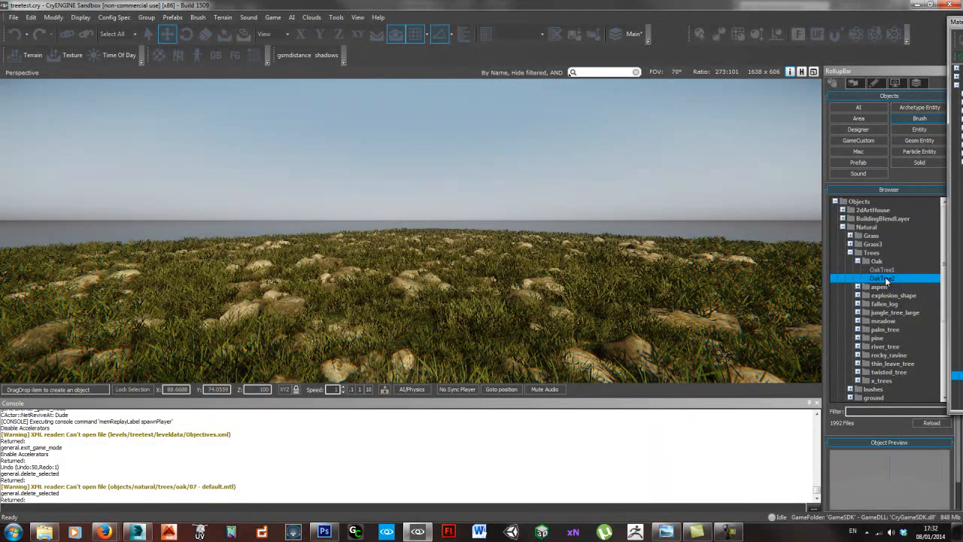
left_click(858, 261)
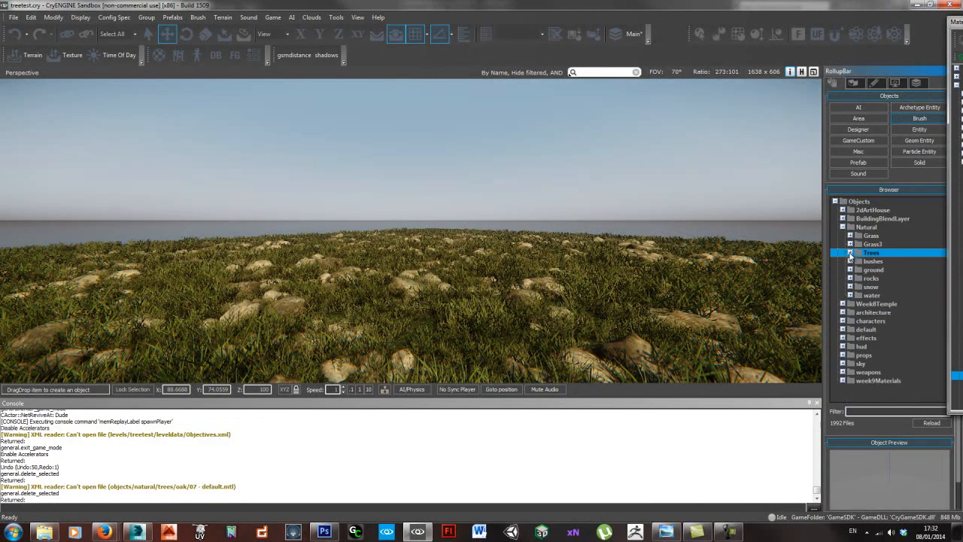
left_click(858, 262)
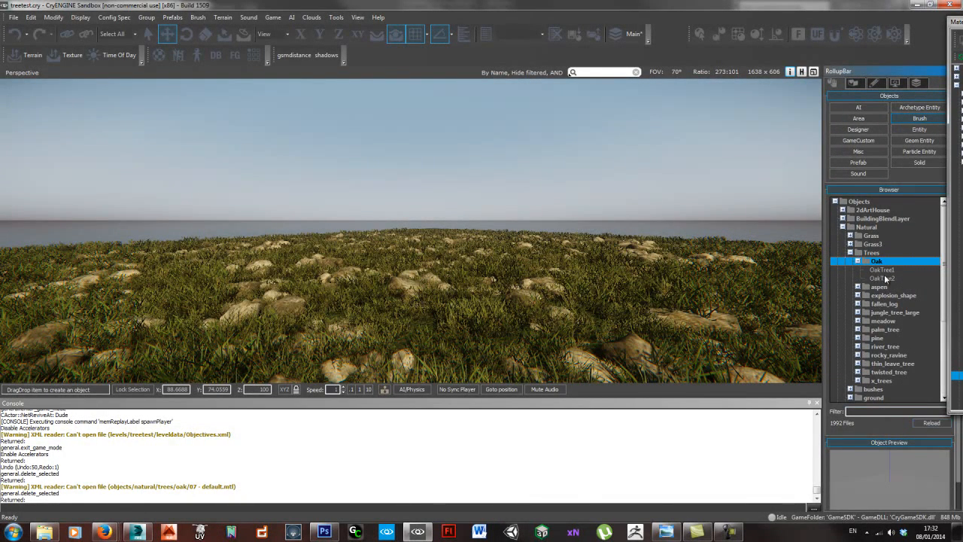
left_click(888, 278)
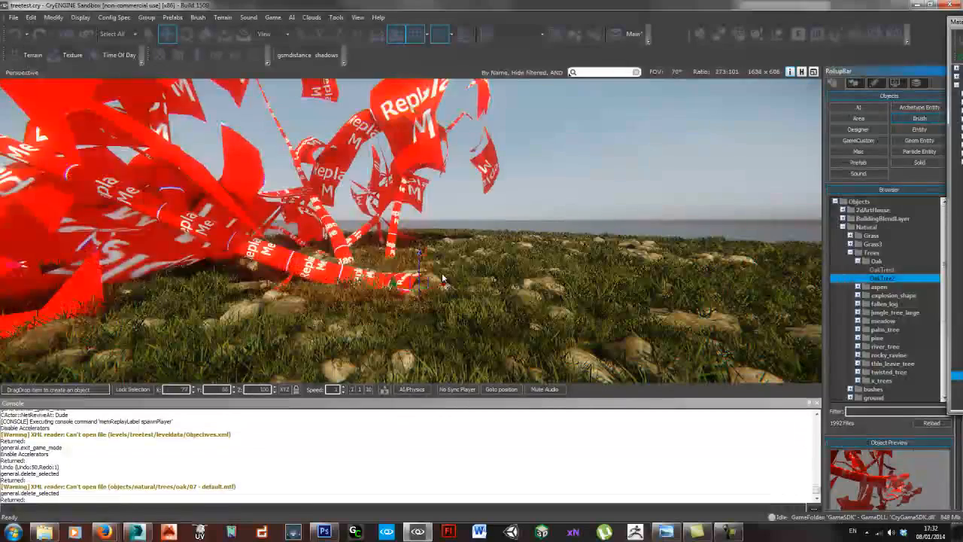
left_click(450, 288)
right_click_drag(551, 317, 542, 310)
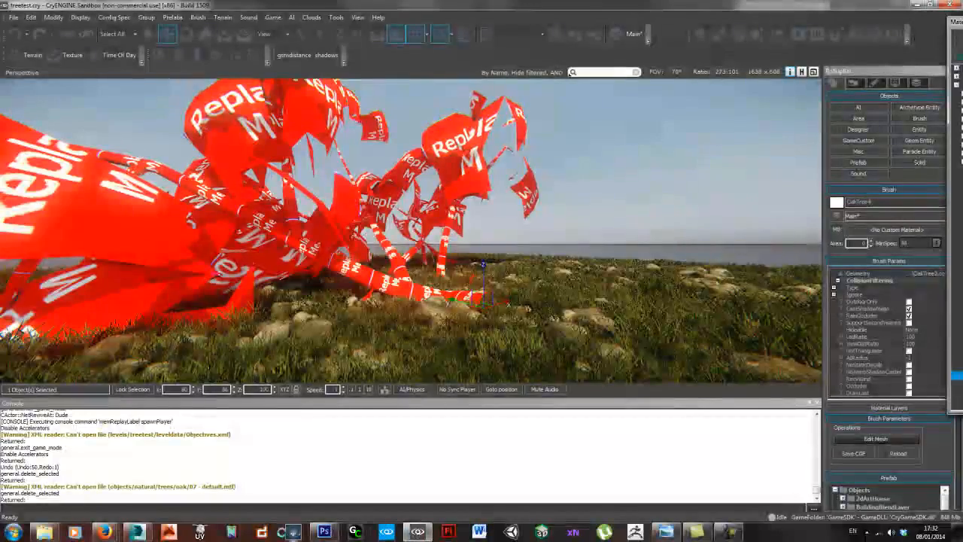
- Switch back to 3ds Max and apply Reset XForm to OakTree2
left_click(140, 532)
left_click(399, 398)
left_click(395, 381)
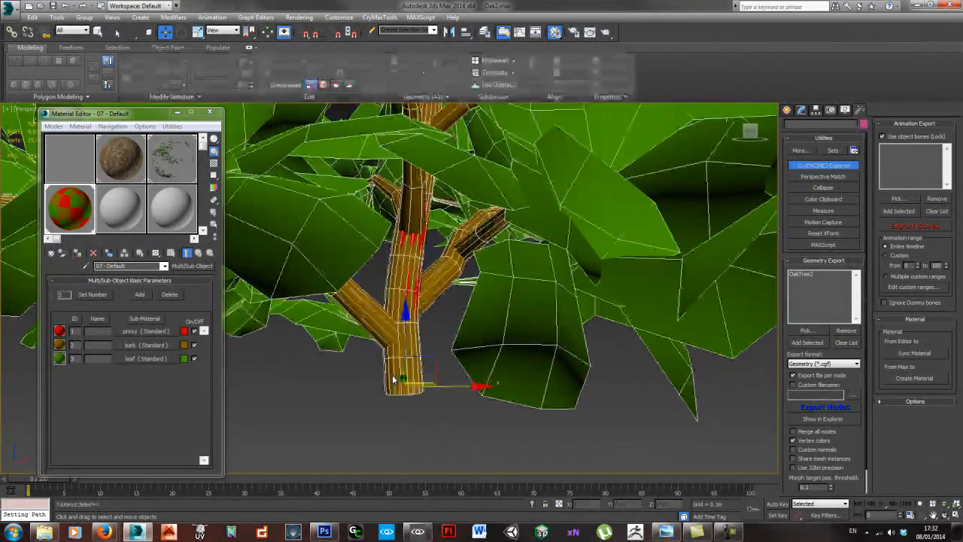
middle_click_drag(452, 392, 450, 396)
key("ctrl+s")
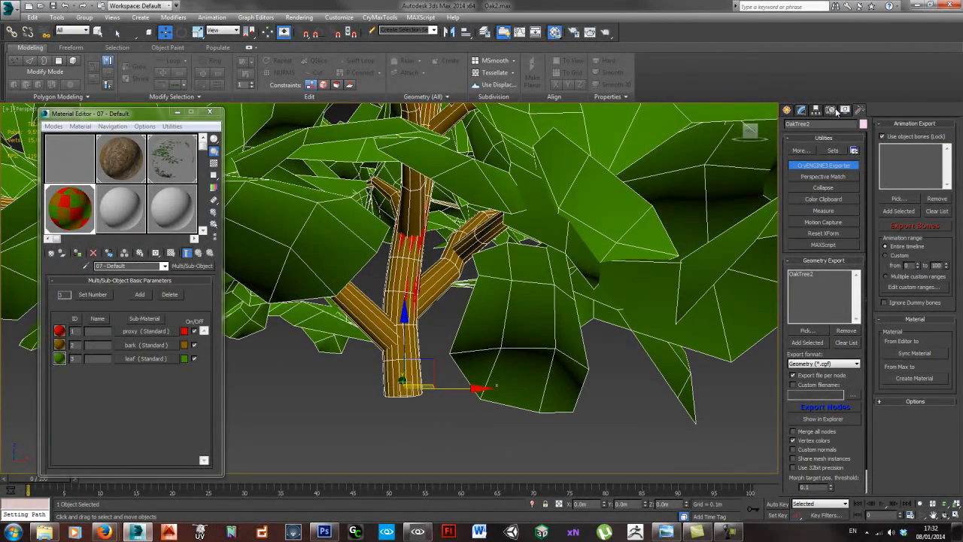
left_click(818, 234)
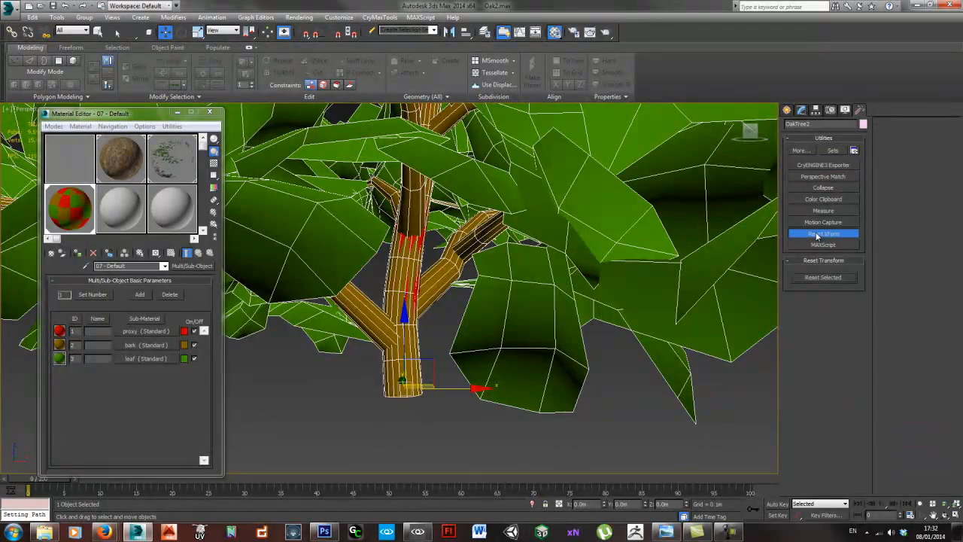
left_click(823, 277)
- Unlink OakTreeProxy from OakTree2 in the Schematic View and move that window aside
middle_click_drag(420, 375, 439, 311, "alt")
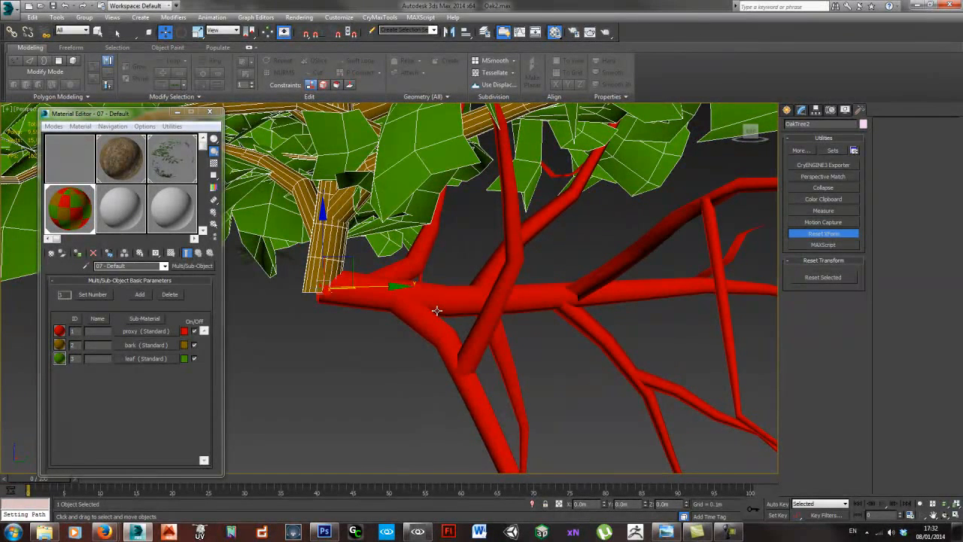
middle_click_drag(386, 333, 392, 333, "alt")
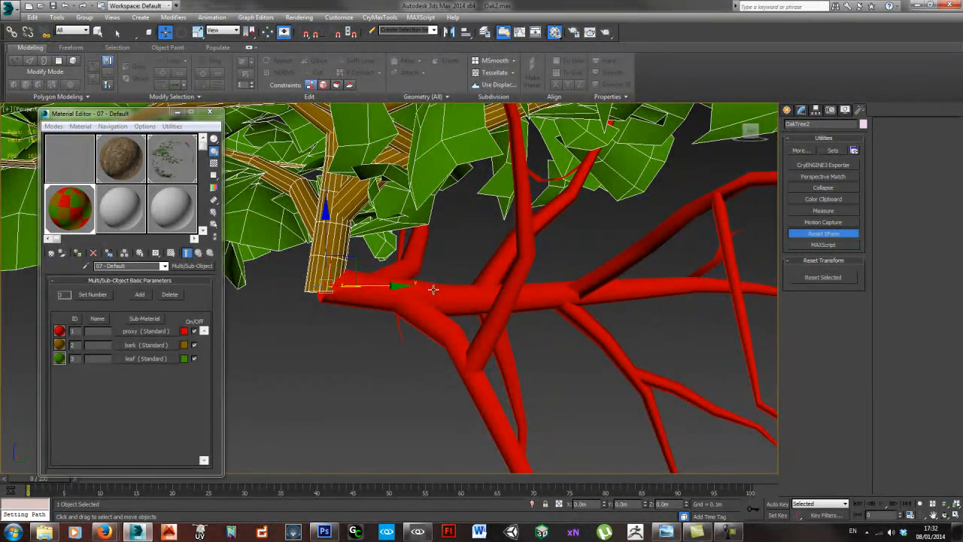
left_click(433, 289)
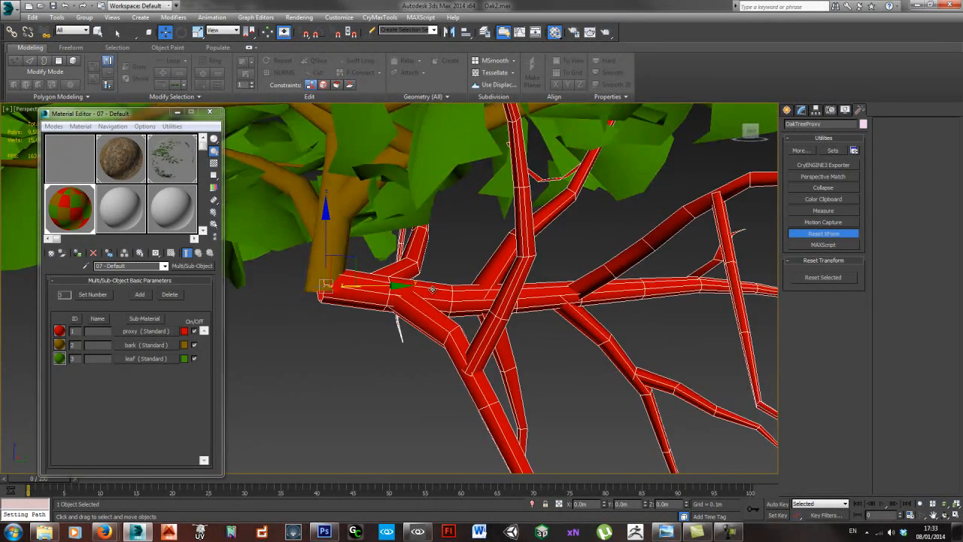
left_click(317, 266)
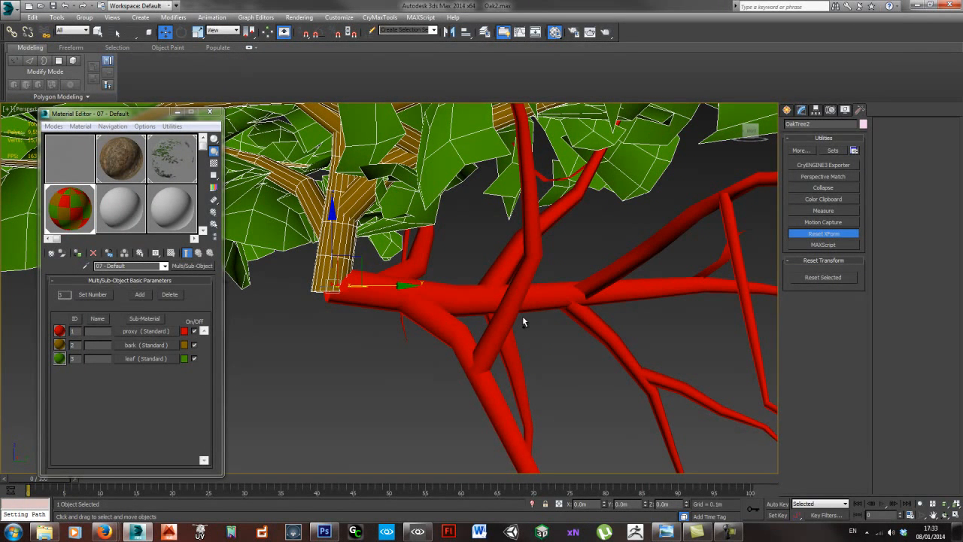
left_click(535, 32)
left_click(487, 246)
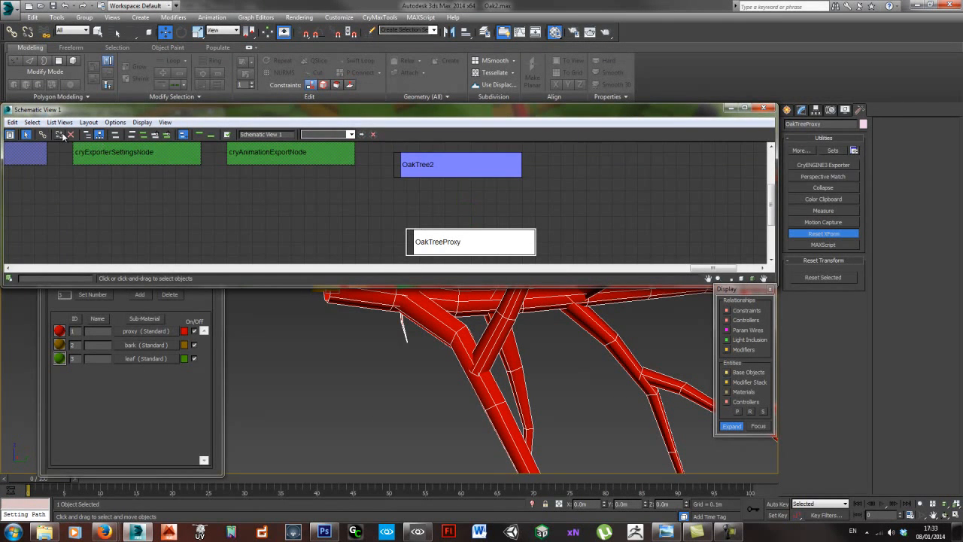
left_click_drag(418, 114, 962, 123)
- Rotate OakTreeProxy 90 degrees about X so that it lines up with the trunk of OakTree2
left_click(354, 368)
left_click(361, 299)
key("e")
left_click_drag(278, 325, 329, 370)
right_click(329, 369)
left_click_drag(287, 336, 325, 362)
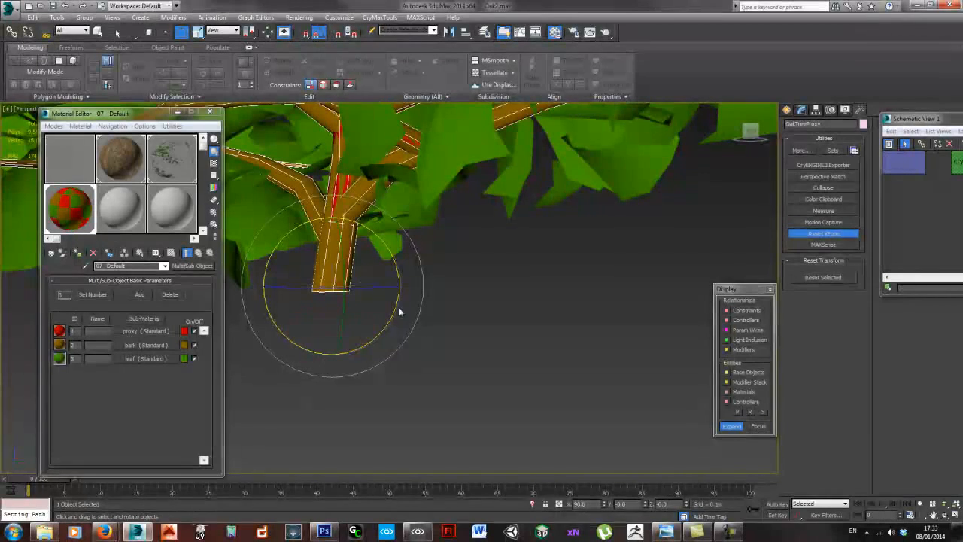
- Compare the pivots of OakTree2 and OakTreeProxy at the trunk base using Affect Pivot Only
left_click(315, 250)
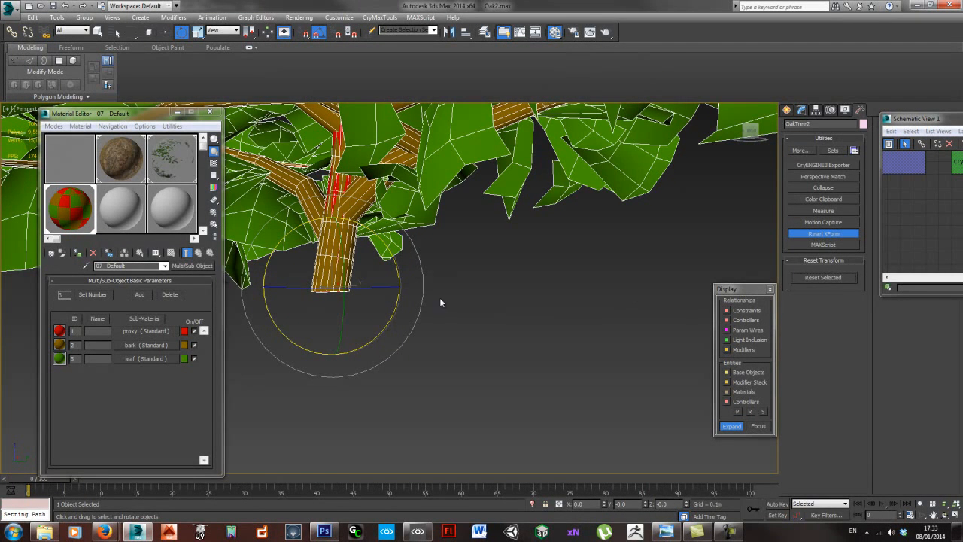
middle_click_drag(441, 303, 457, 310)
left_click(801, 110)
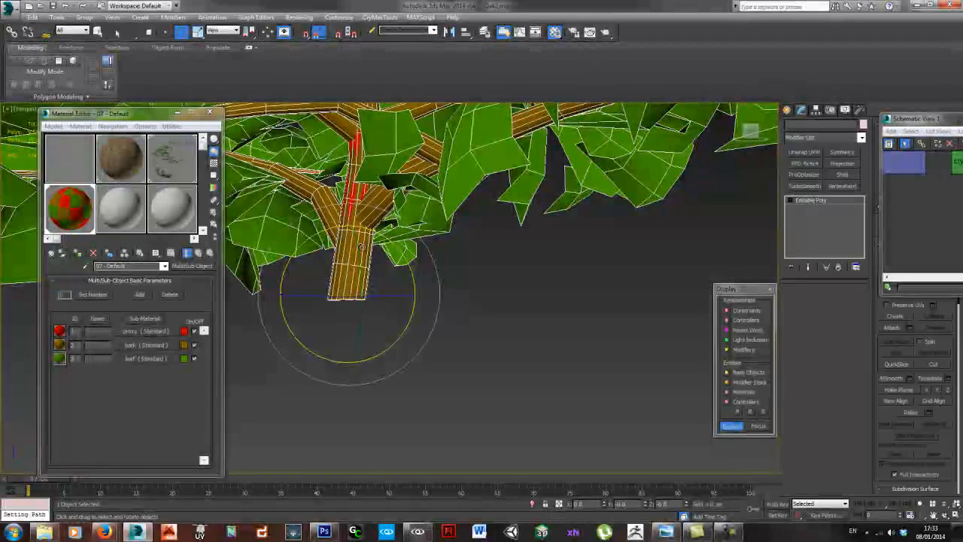
left_click(348, 205)
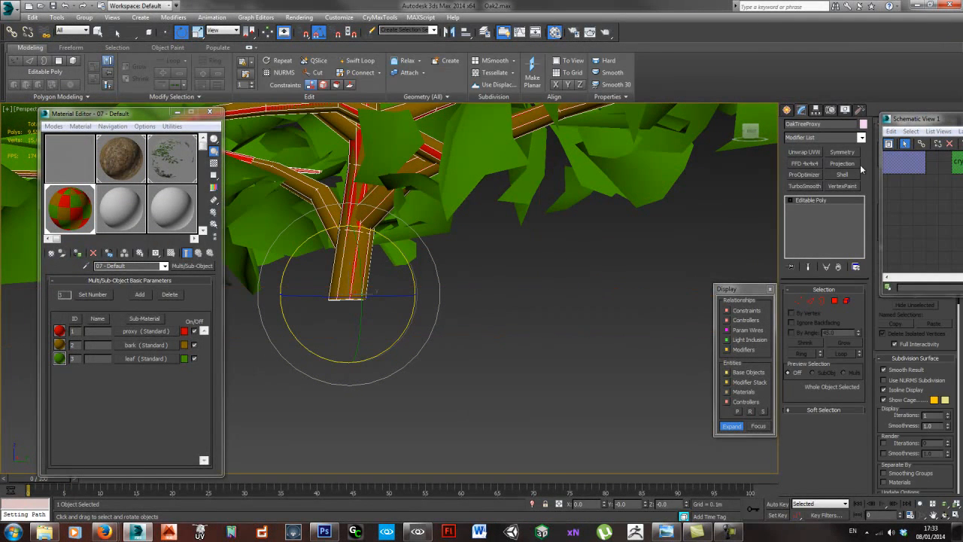
left_click_drag(943, 123, 678, 151)
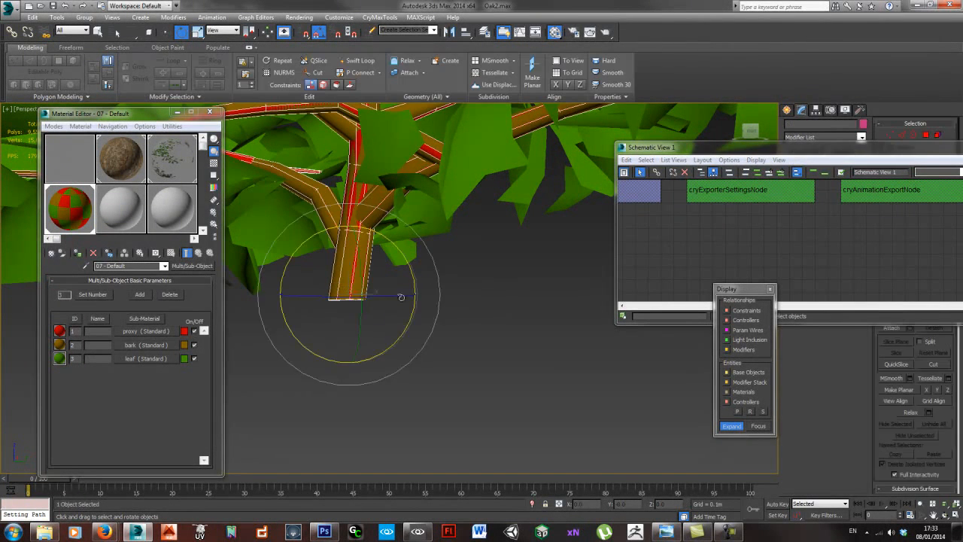
key("w")
left_click_drag(813, 150, 962, 142)
left_click(816, 110)
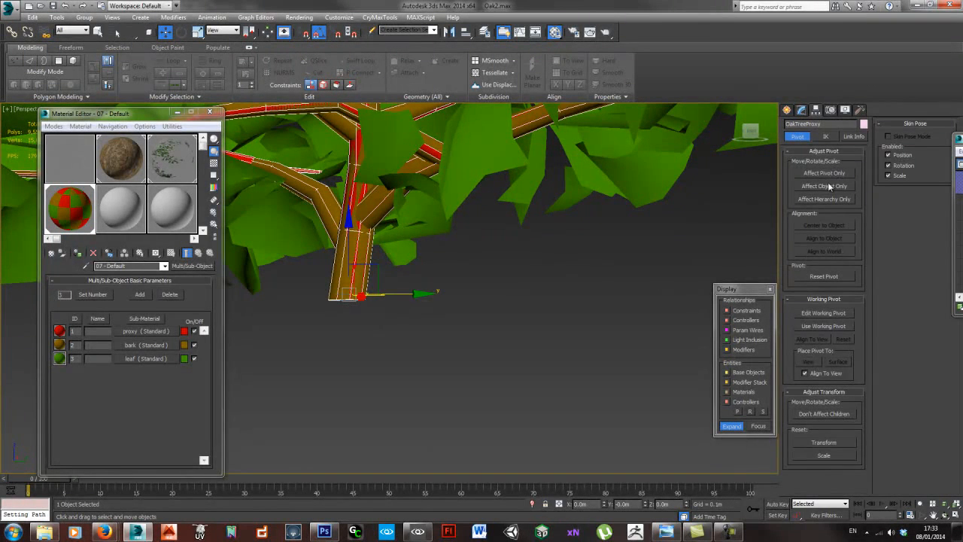
left_click(825, 173)
middle_click_drag(352, 301, 357, 295, "alt")
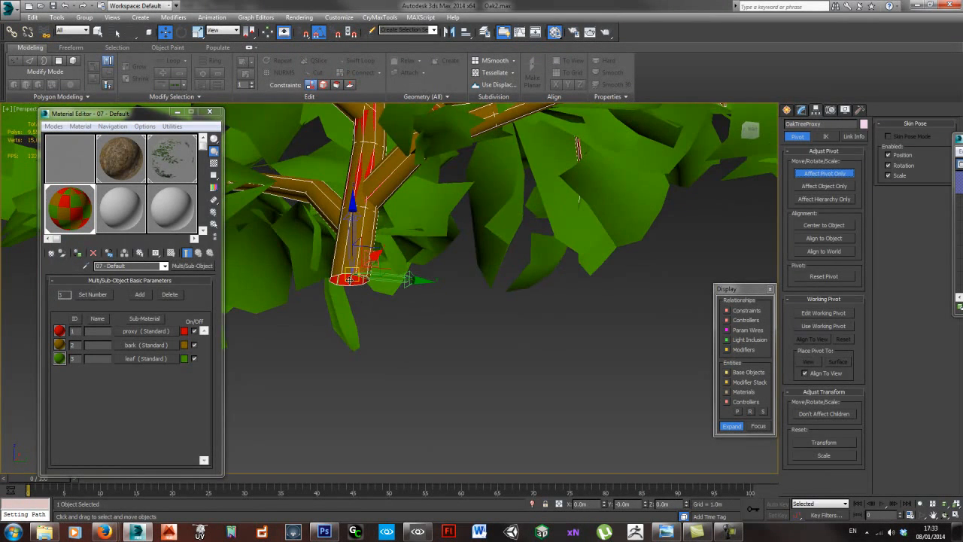
left_click(348, 266)
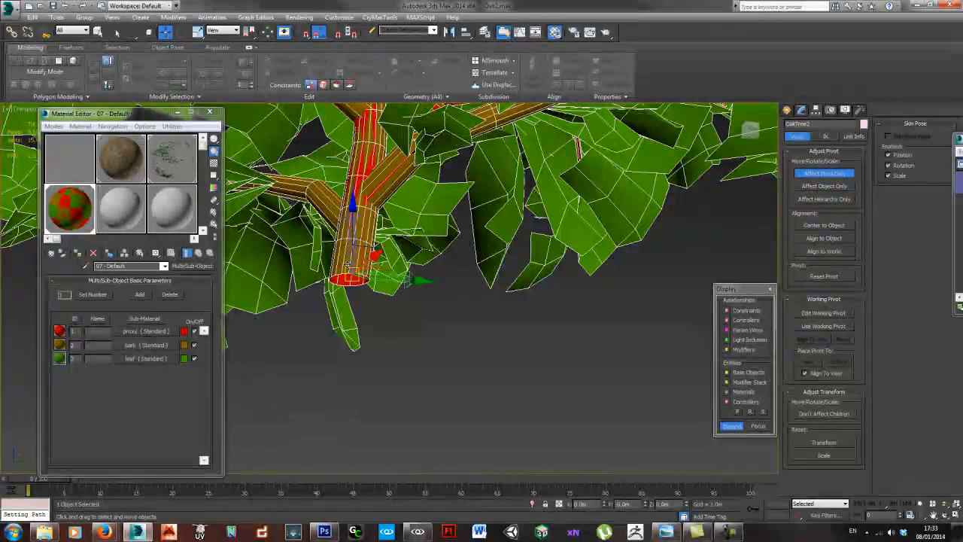
- Link OakTreeProxy to OakTree2 as its child in the Schematic View and close that window
left_click_drag(961, 138, 382, 232)
left_click(481, 338)
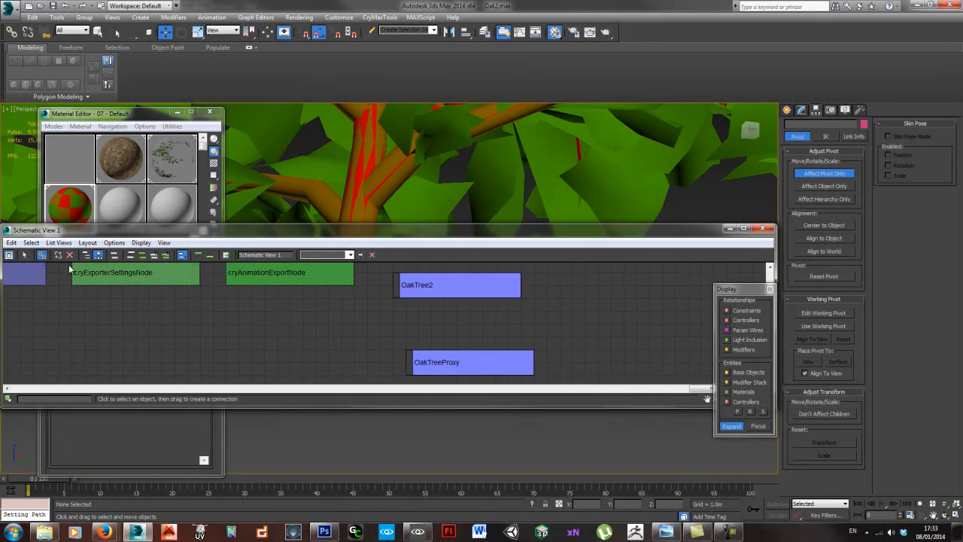
left_click_drag(478, 362, 454, 291)
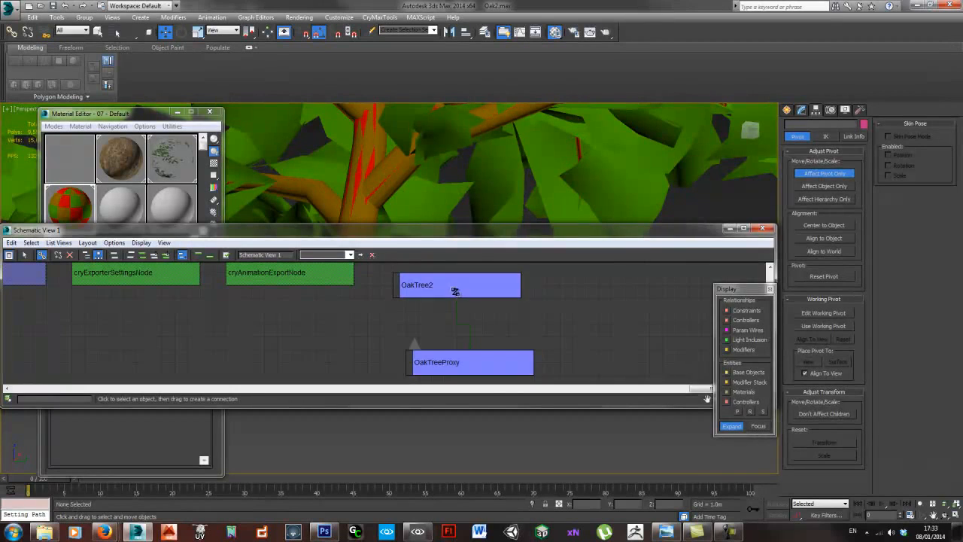
left_click(763, 228)
- Export OakTree2 as Geometry (*.cgf) with the CryENGINE3 Exporter and close the export log
scroll(434, 338, "down", 3)
left_click(359, 264)
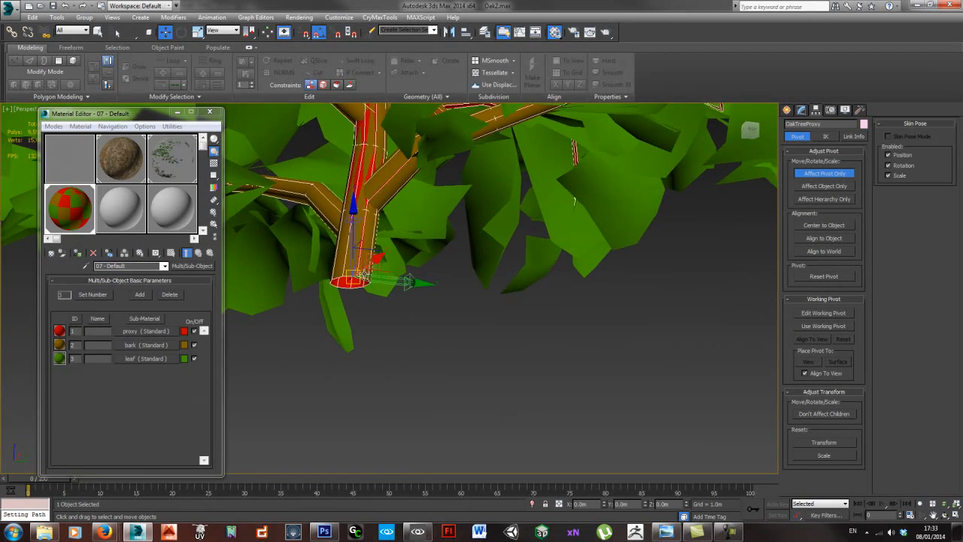
middle_click_drag(363, 276, 383, 308, "alt")
left_click(860, 111)
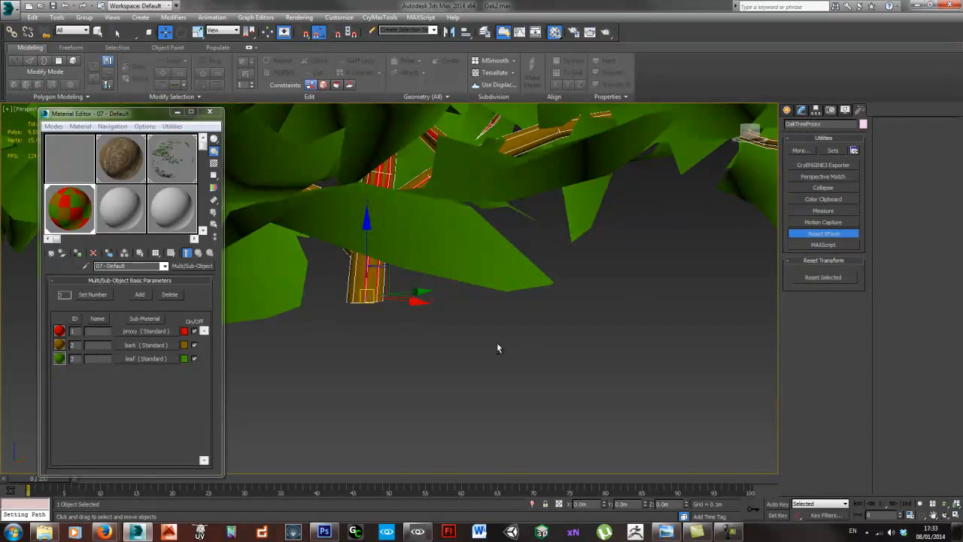
middle_click_drag(497, 342, 453, 323, "alt")
key("F4")
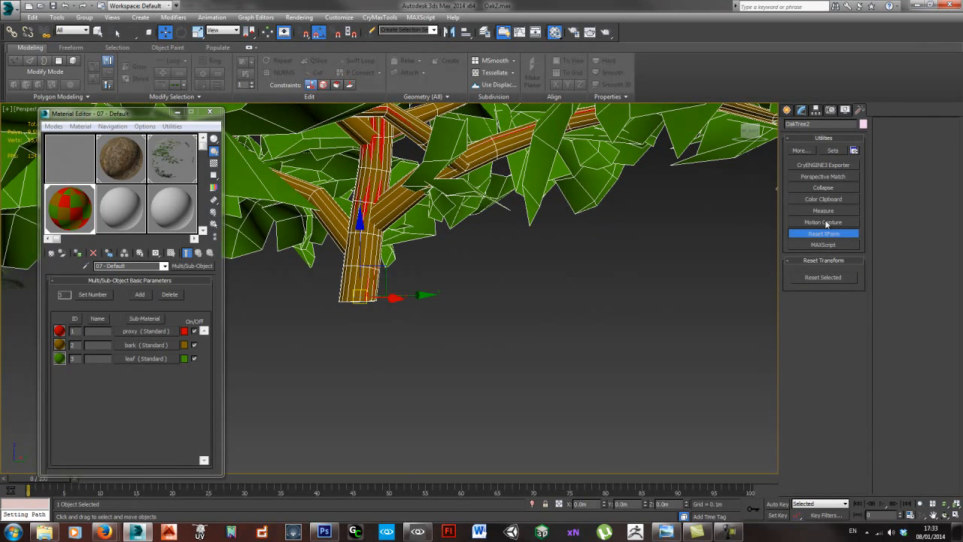
left_click(821, 165)
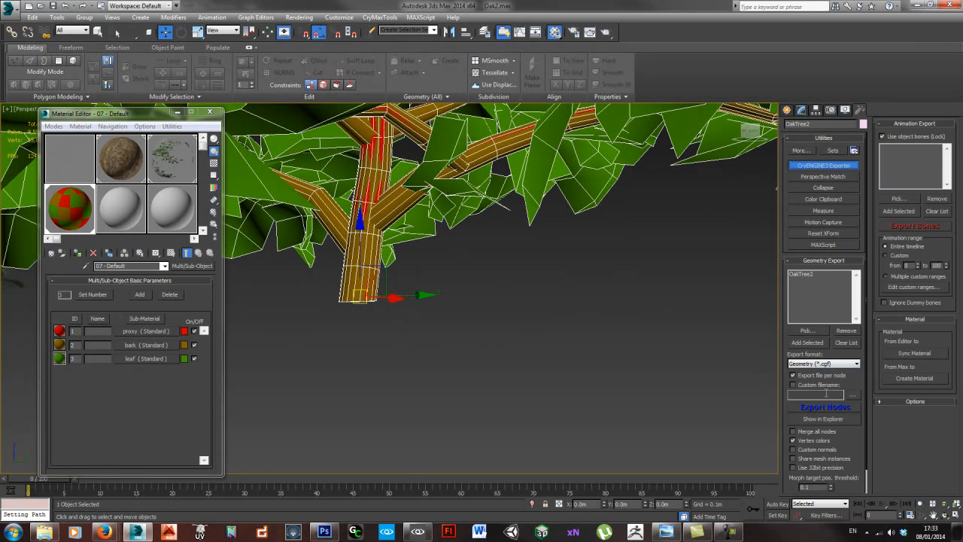
left_click(826, 408)
left_click(507, 313)
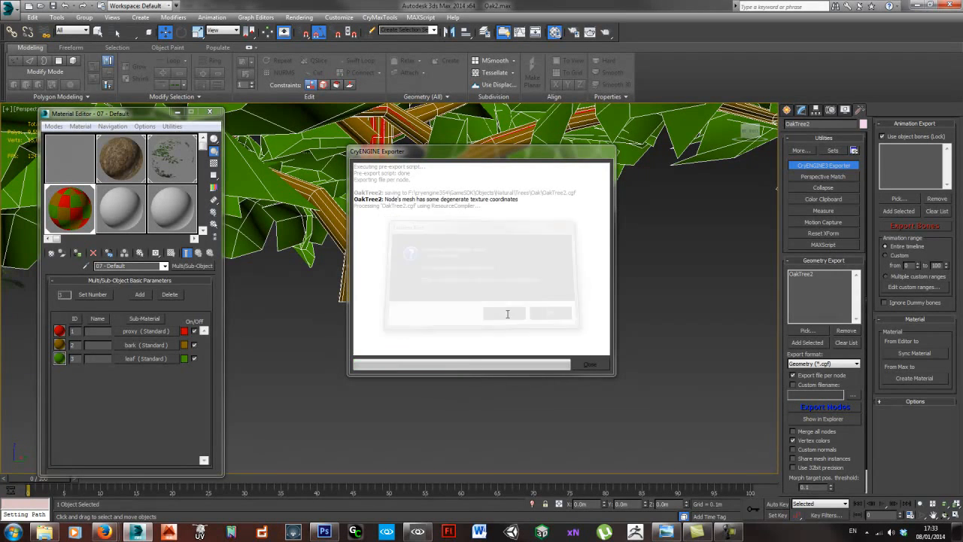
left_click(589, 365)
- Switch to CryENGINE Sandbox and test the tree's collision in game mode by walking and jumping against the trunk
left_click(417, 531)
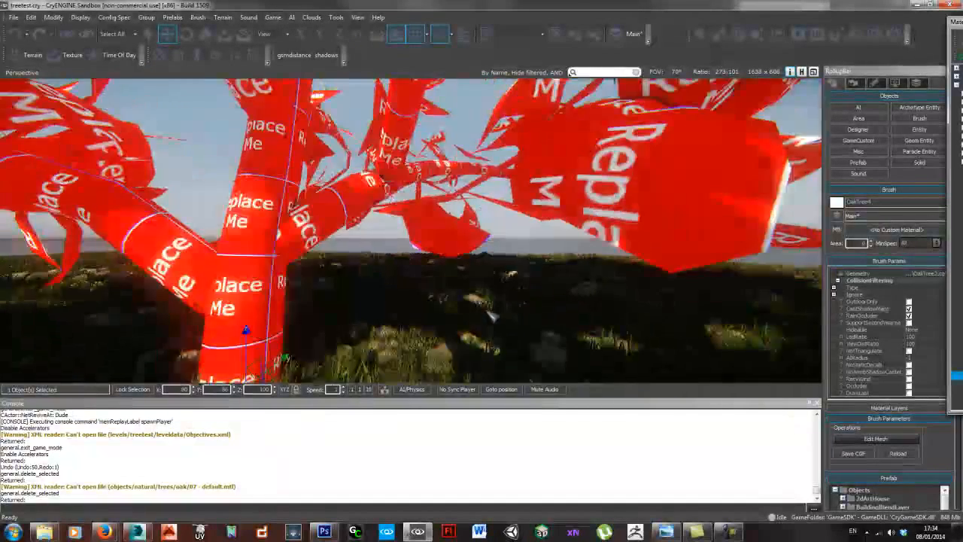
key("s")
right_click_drag(493, 317, 494, 316)
key("w")
key("ctrl+g")
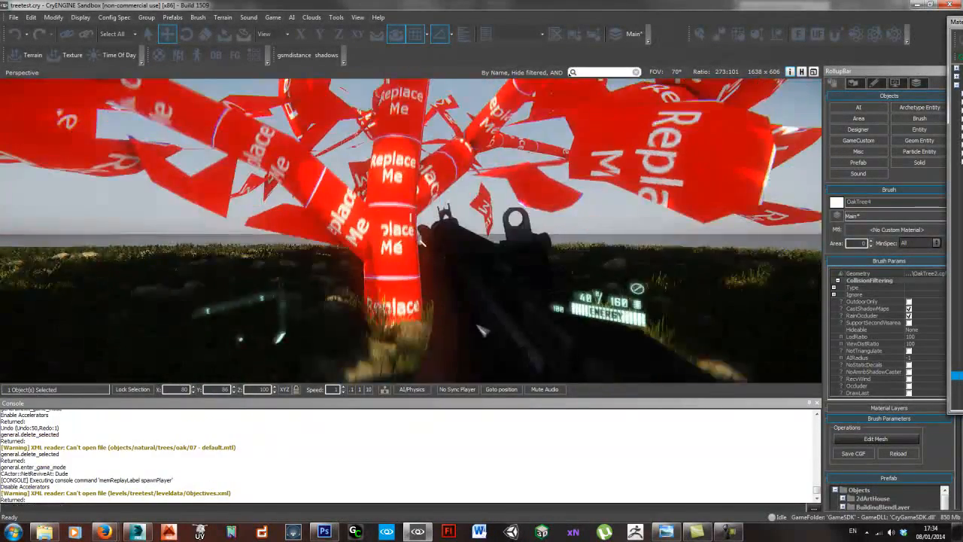
key("w")
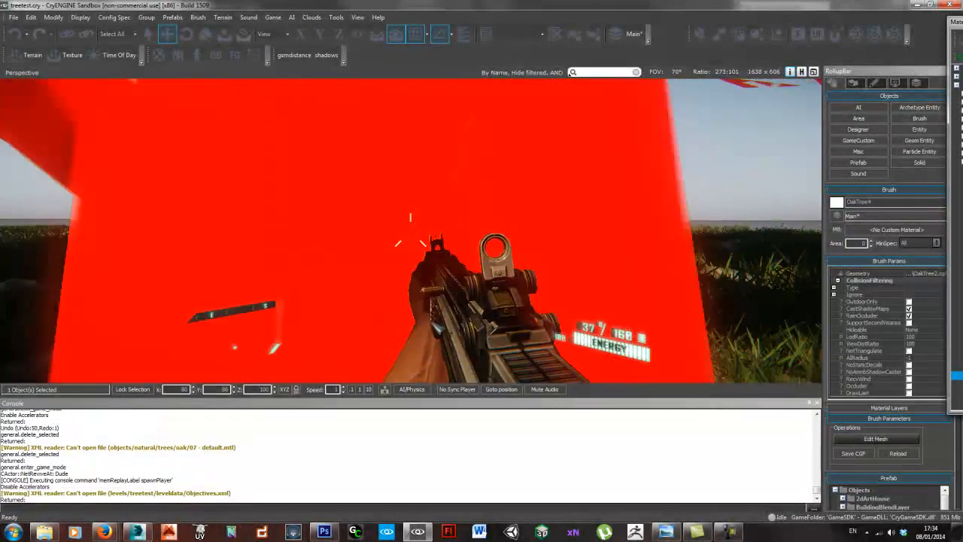
key("w")
key("space")
key("space")
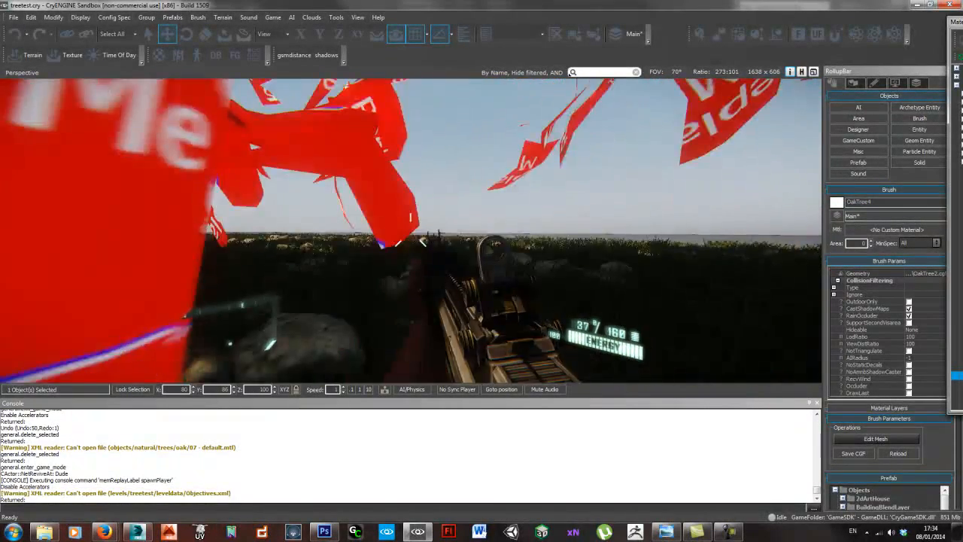
key("s")
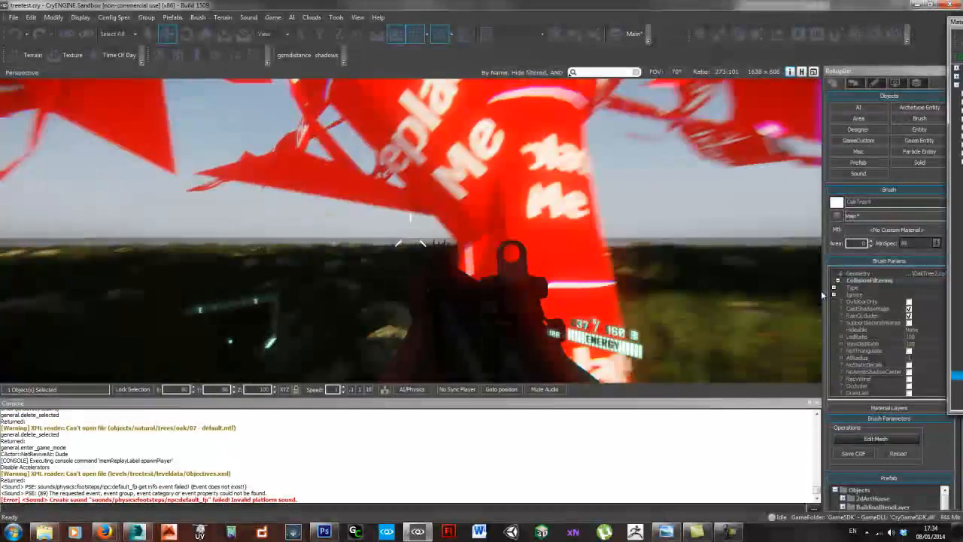
key("Escape")
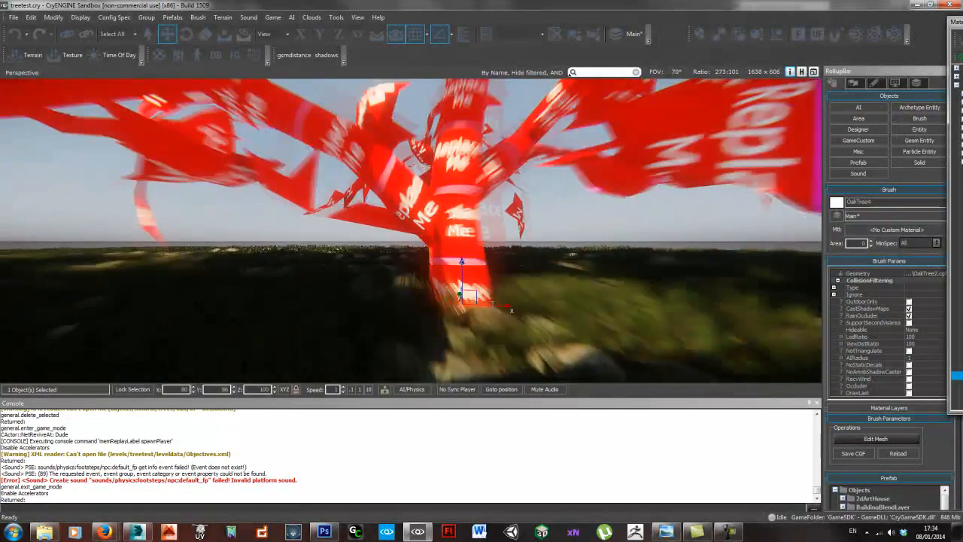
- Set the console variable p_draw_helpers to 1 and inspect the physics proxy's orientation around the tree
double_click(731, 508)
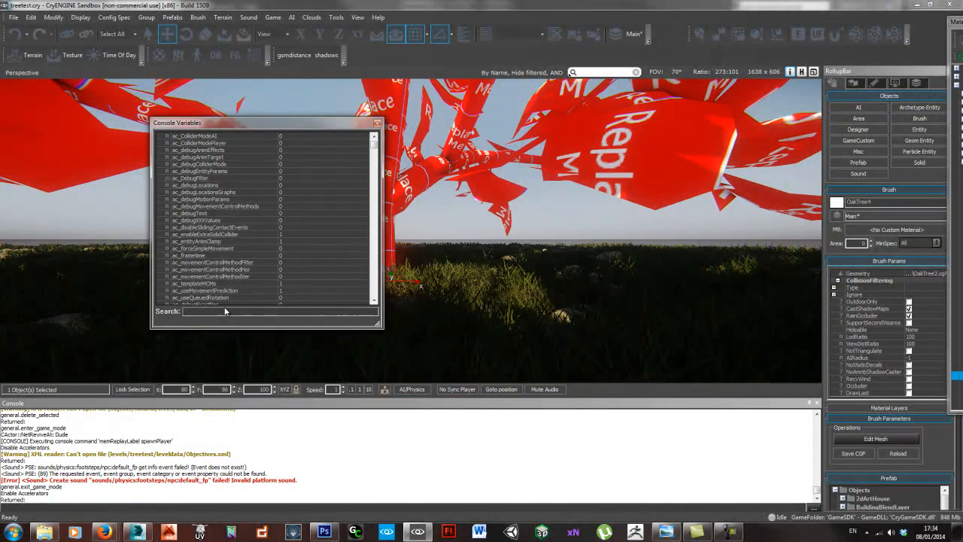
type("help")
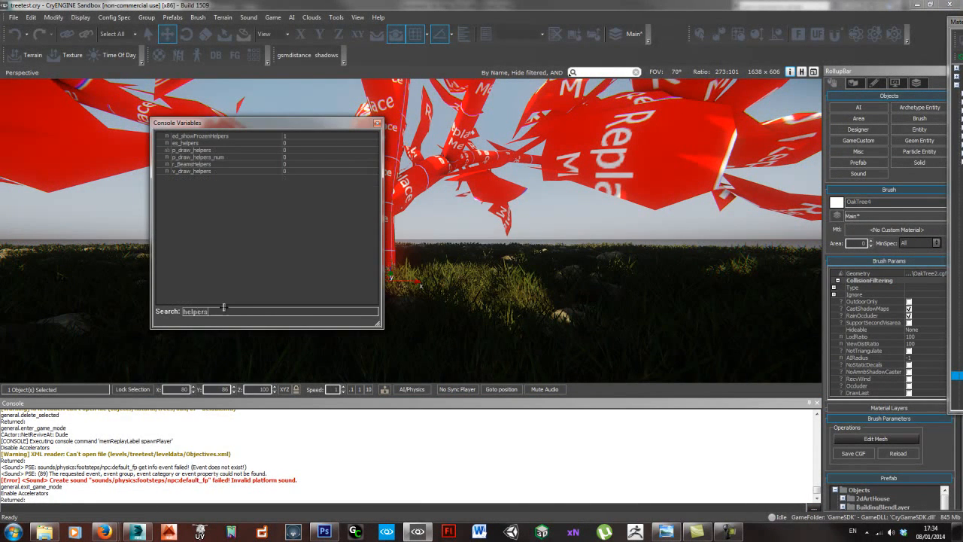
left_click(299, 150)
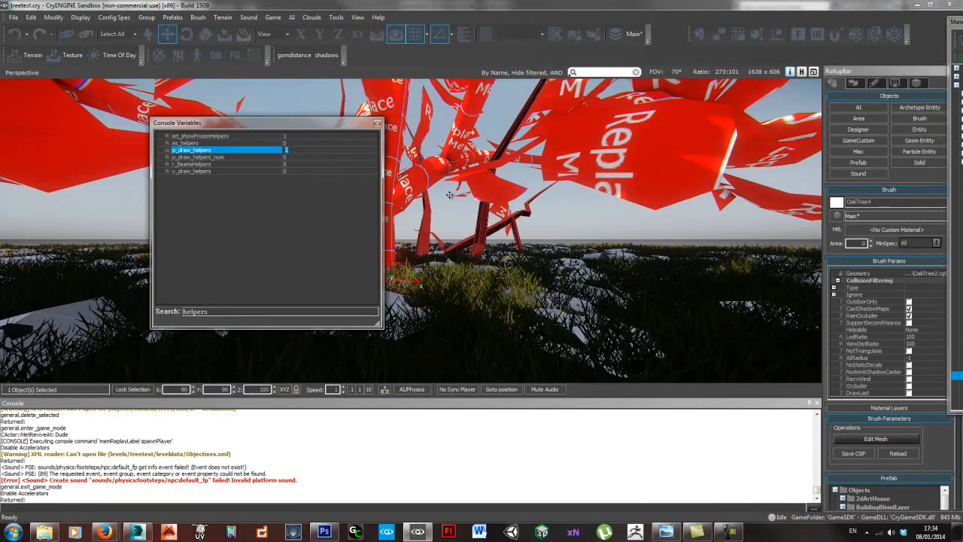
left_click(378, 123)
right_click_drag(482, 249, 597, 216)
scroll(549, 168, "down", 3)
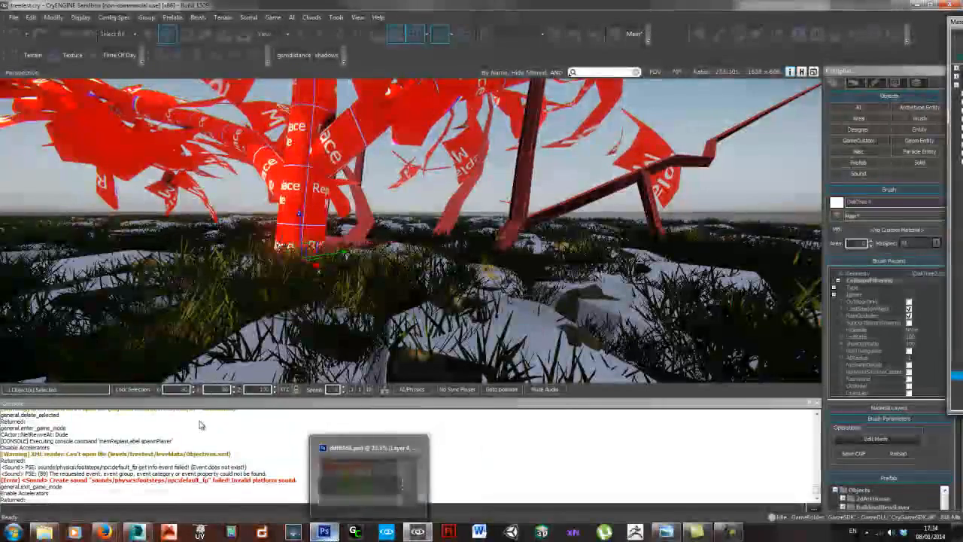
- Switch back to 3ds Max and rotate OakTreeProxy to about -89.9 degrees about Y so that it lies sideways from the trunk
key("alt+Tab")
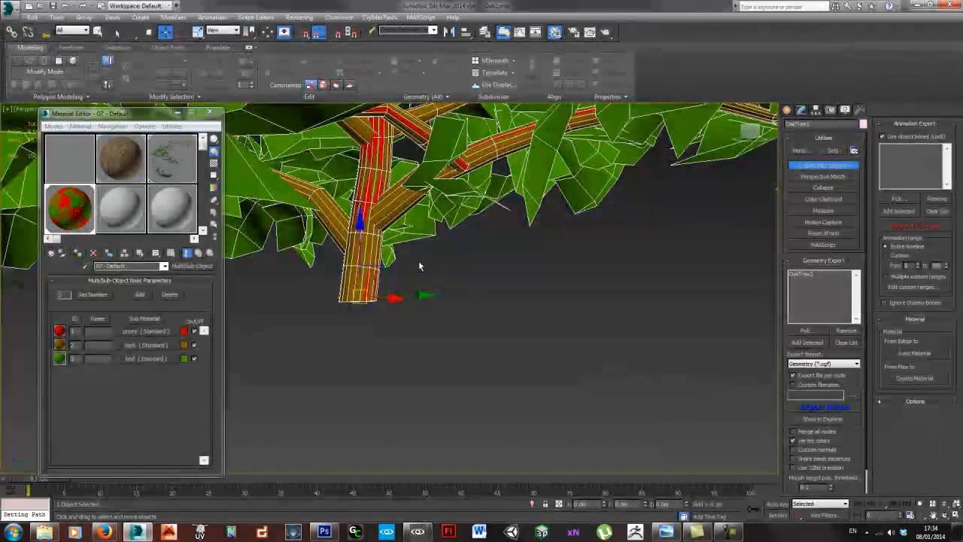
key("F4")
right_click(424, 335)
left_click(432, 339)
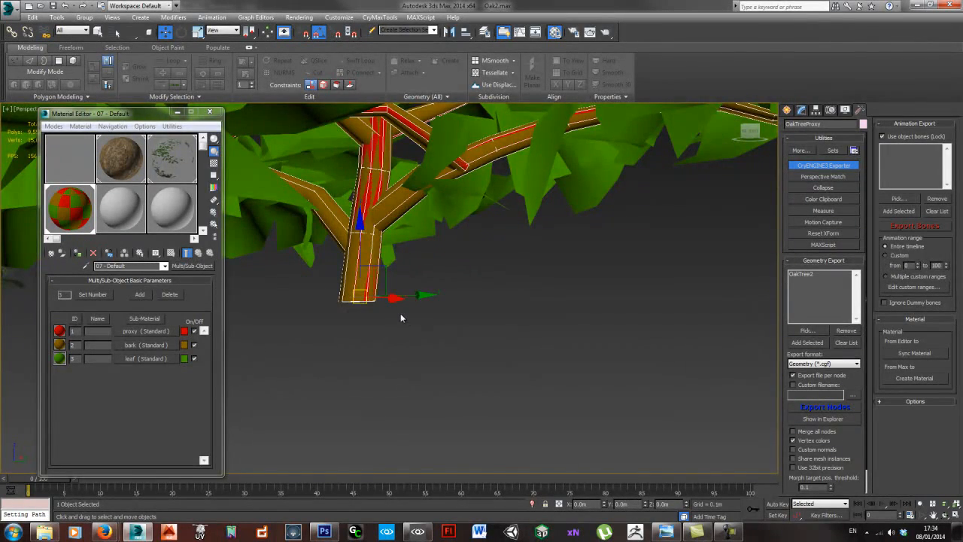
key("e")
middle_click_drag(400, 313, 433, 285, "alt")
left_click_drag(432, 274, 445, 316)
left_click(373, 401)
left_click(362, 228)
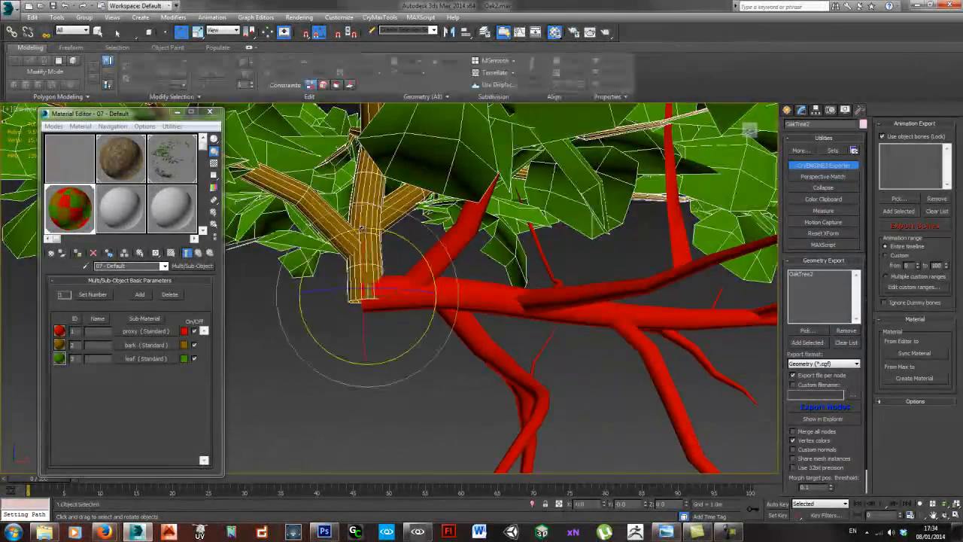
left_click(431, 305)
left_click_drag(411, 347, 560, 353)
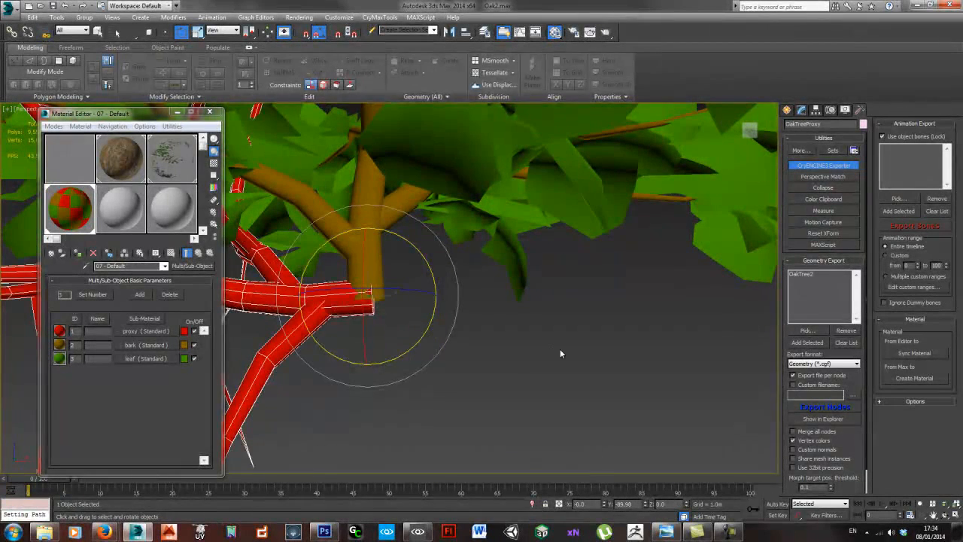
left_click(679, 240)
- Re-export OakTree2 with the rotated proxy to its .cgf file and close the export log
left_click(378, 234)
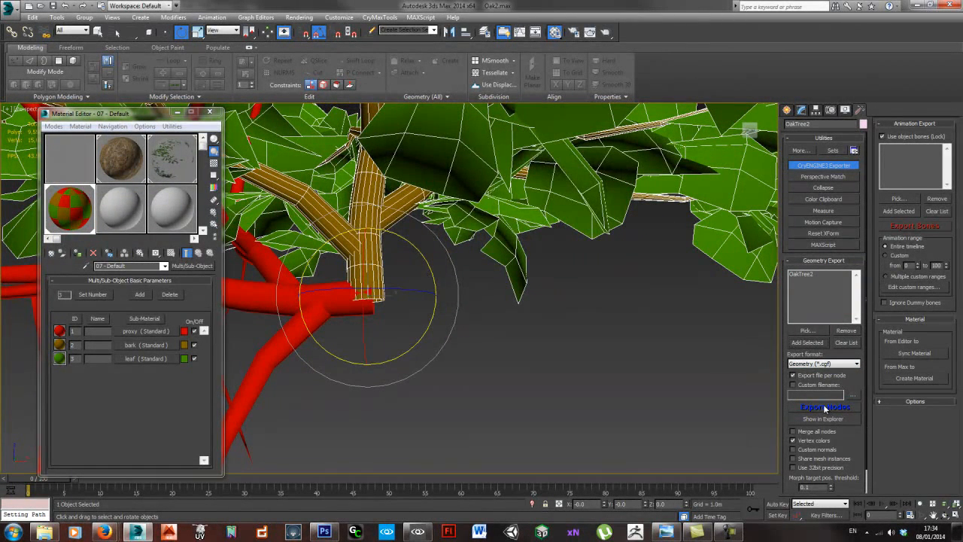
left_click(825, 407)
left_click(506, 315)
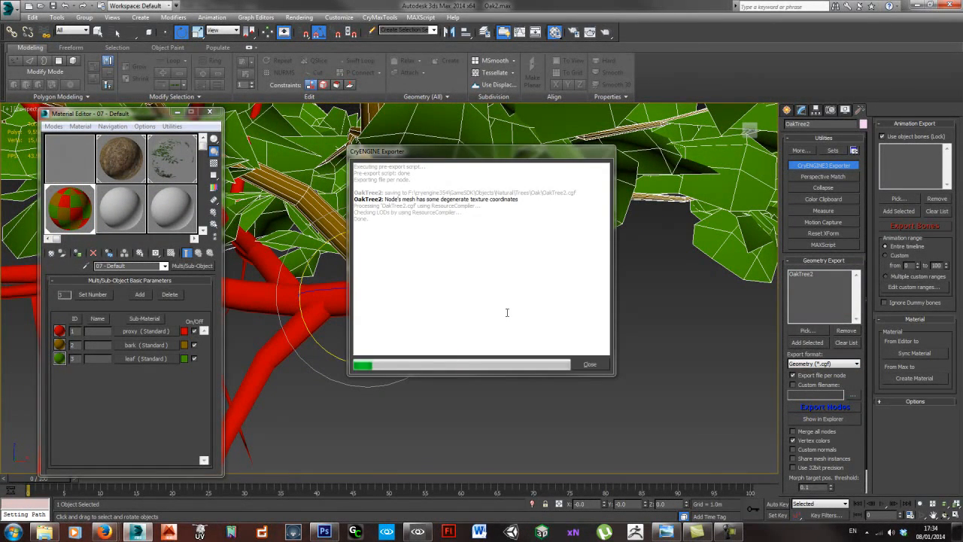
left_click(589, 364)
middle_click_drag(455, 347, 445, 327, "alt")
- Switch to CryENGINE Sandbox, delete the old tree and place the re-exported OakTree2 brush on the terrain
left_click(418, 532)
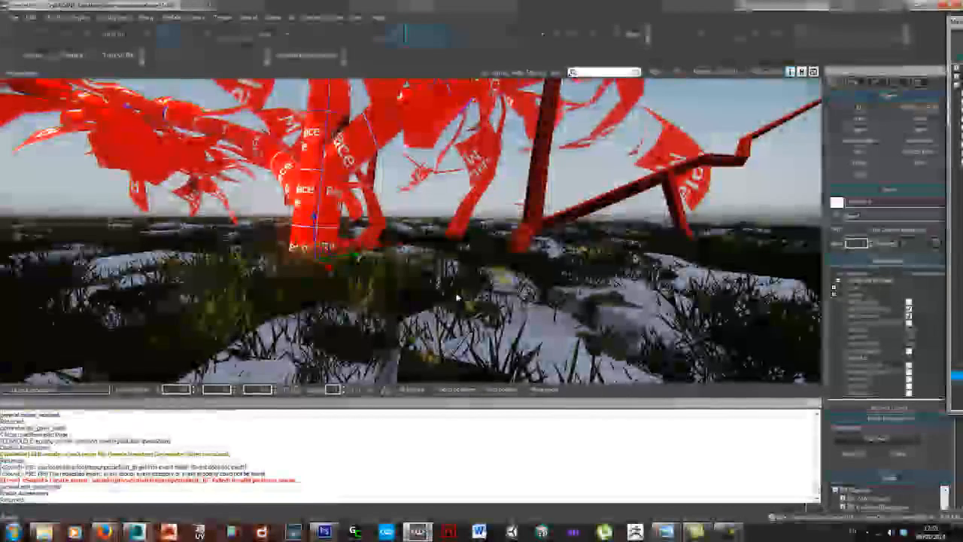
key("Delete")
key("Return")
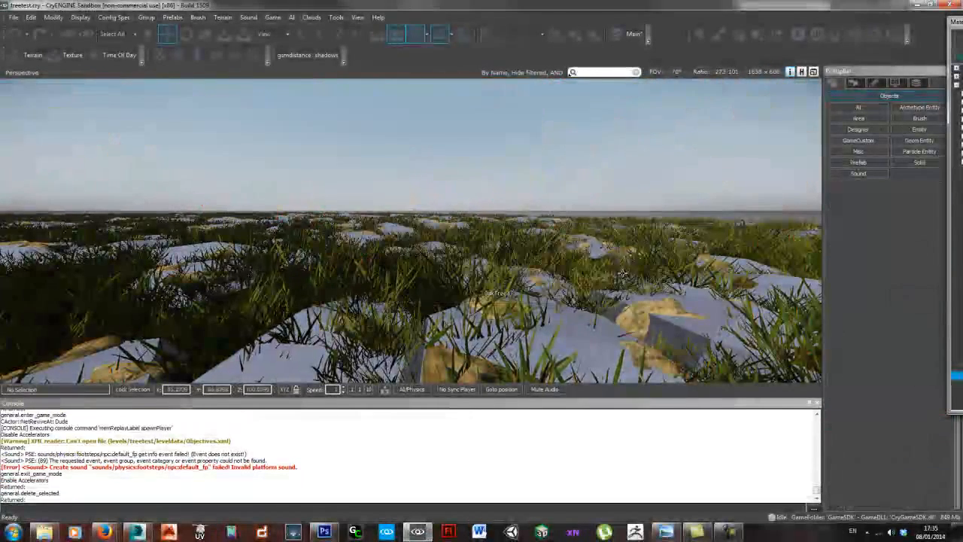
left_click(899, 121)
left_click_drag(878, 278, 476, 279)
- Play-test the re-exported tree in game mode by walking into and shooting its trunk, then leave game mode
mouse_move(477, 279)
right_mouse_down()
mouse_move(493, 242)
mouse_move(557, 225)
mouse_move(489, 252)
mouse_move(485, 276)
right_mouse_up()
key("s")
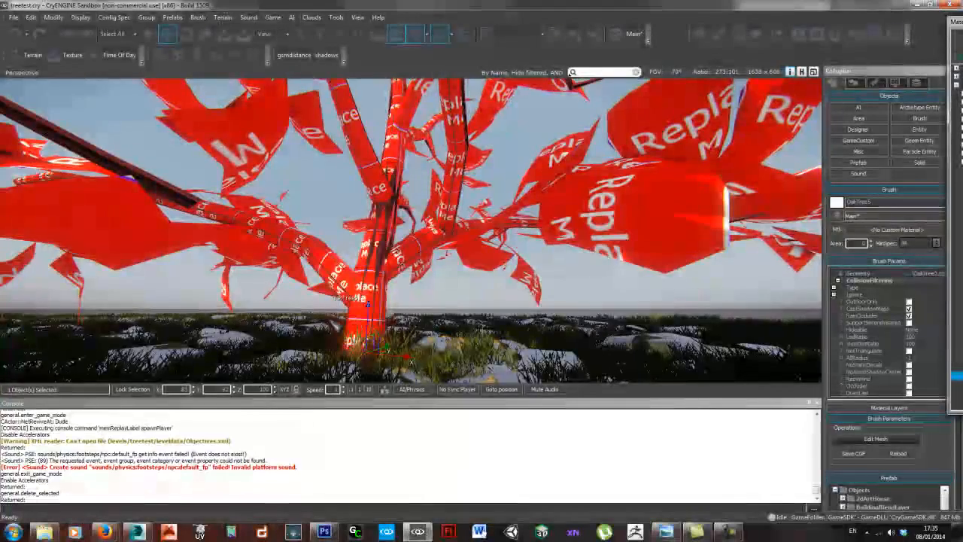
key("ctrl+g")
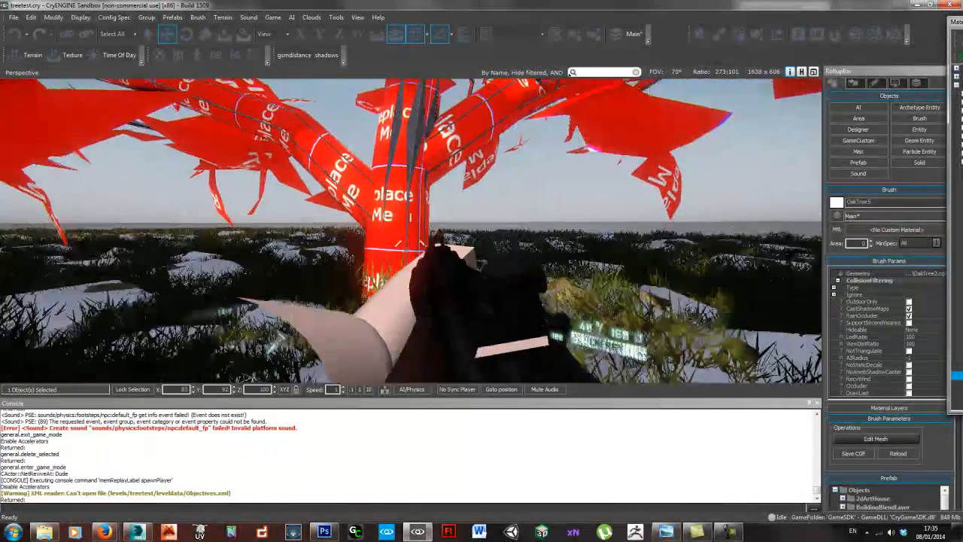
key("w")
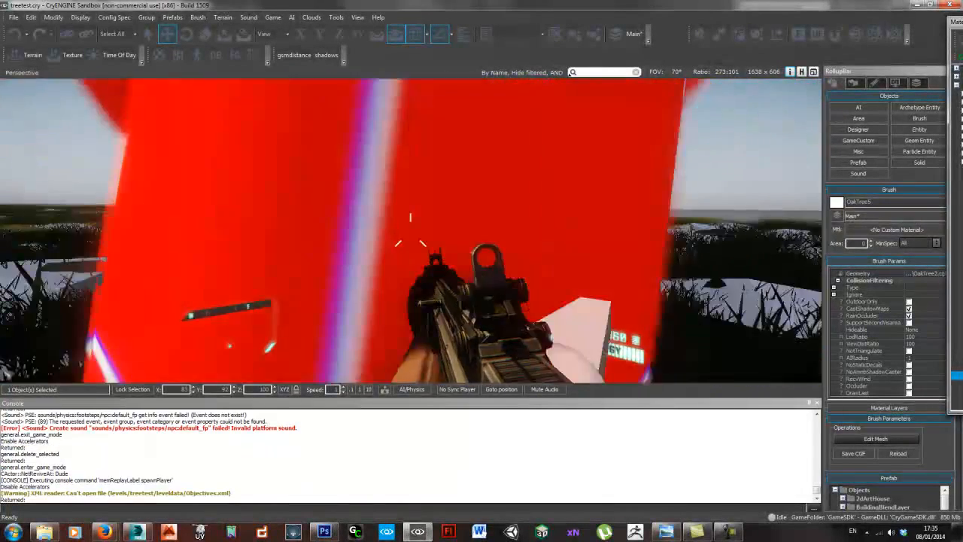
key("s")
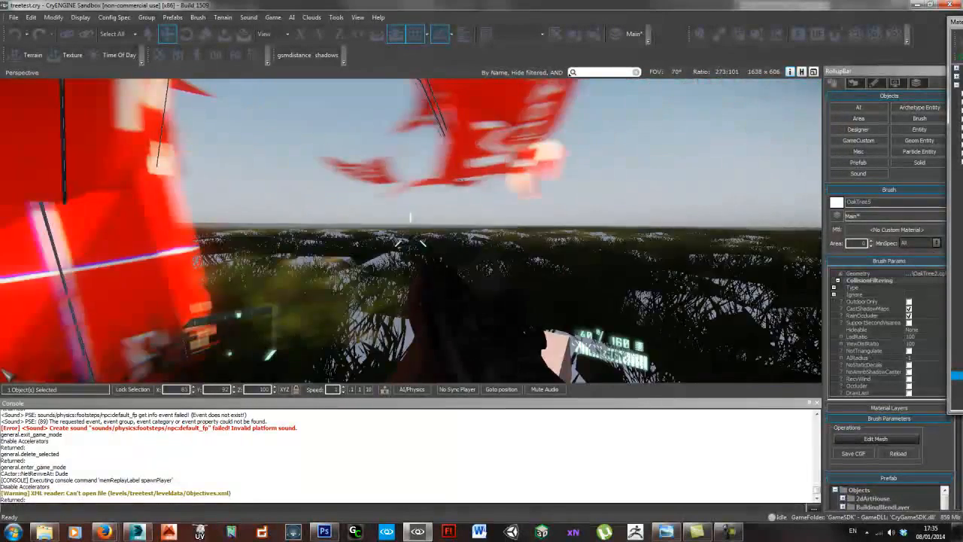
left_click(411, 232)
left_click(410, 231)
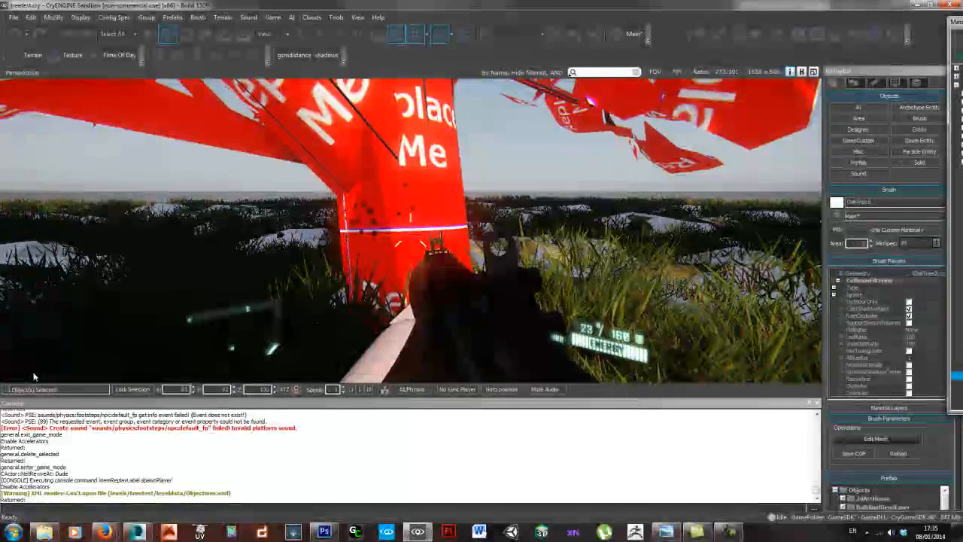
key("Escape")
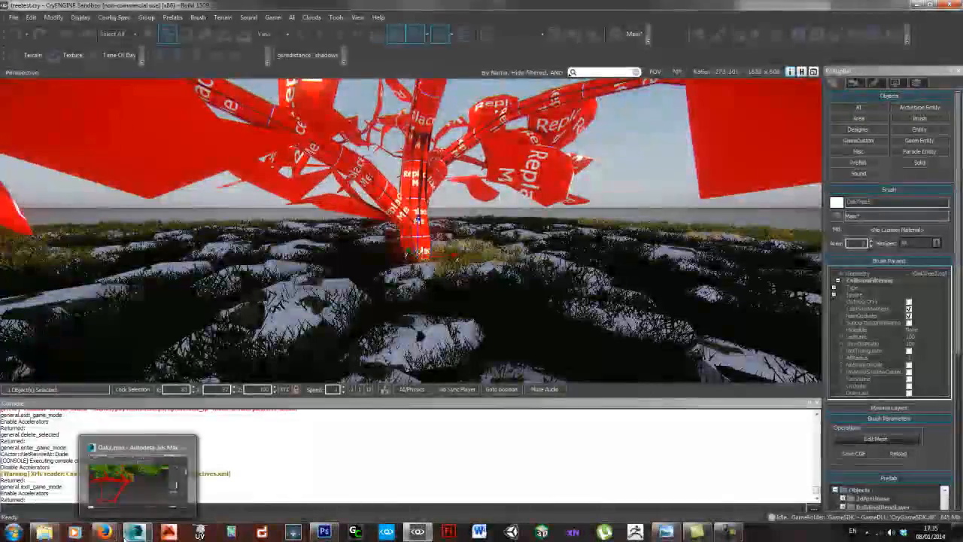
- Switch to 3ds Max and examine how the sideways proxy sits against the trunk base, then clear the selection
left_click(136, 532)
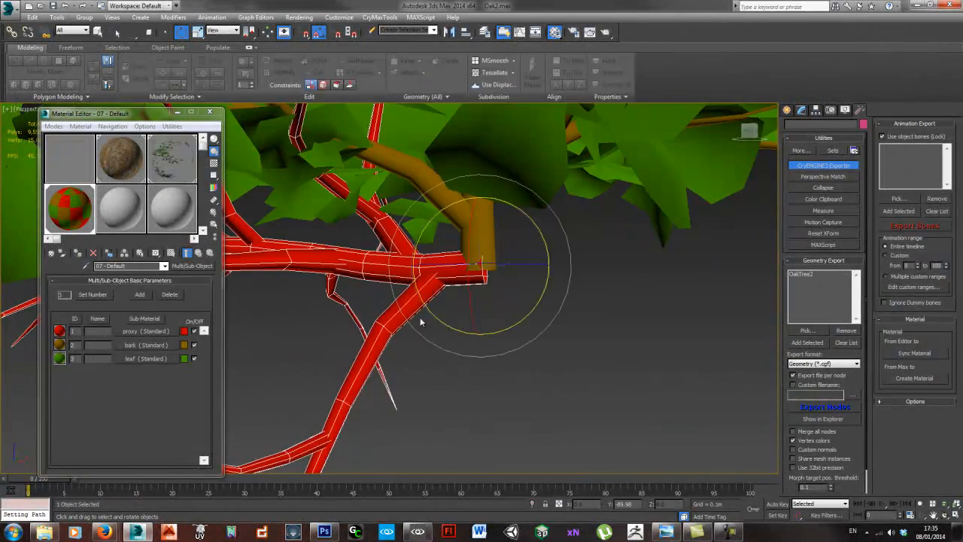
middle_click_drag(421, 322, 484, 309, "alt")
left_click(613, 397)
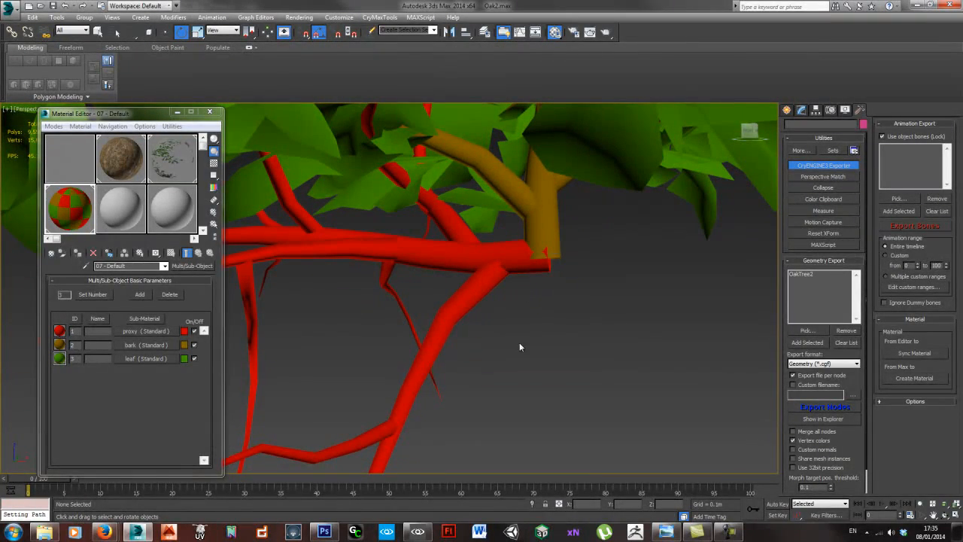
- Switch back to CryENGINE Sandbox, set the console variable p_draw_helpers to 0 and close the variable list
left_click(420, 533)
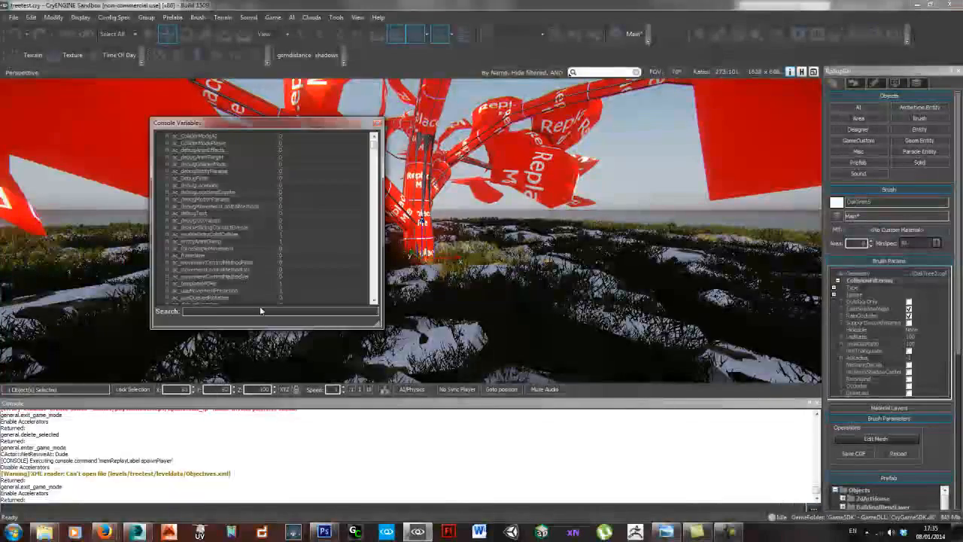
type("helpers")
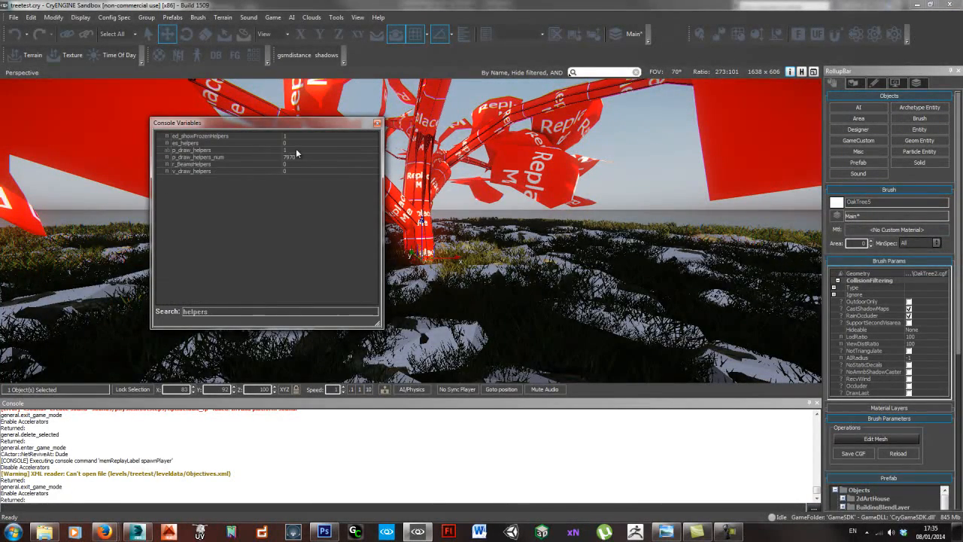
left_click(296, 150)
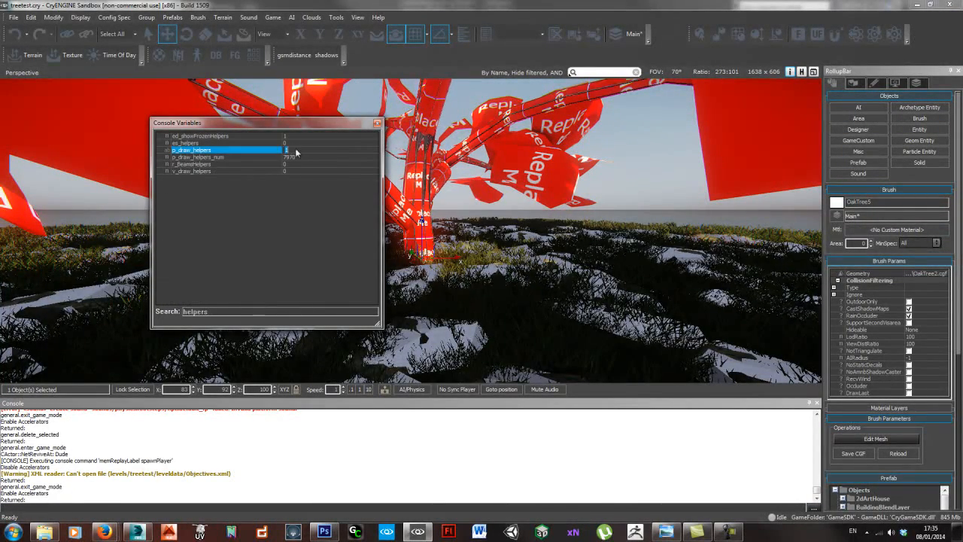
type("0")
key("Return")
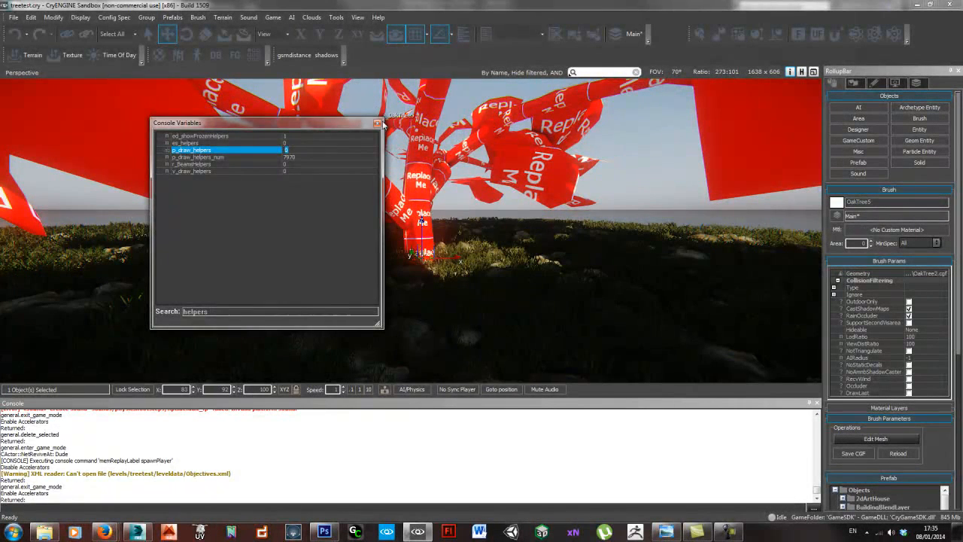
left_click(378, 122)
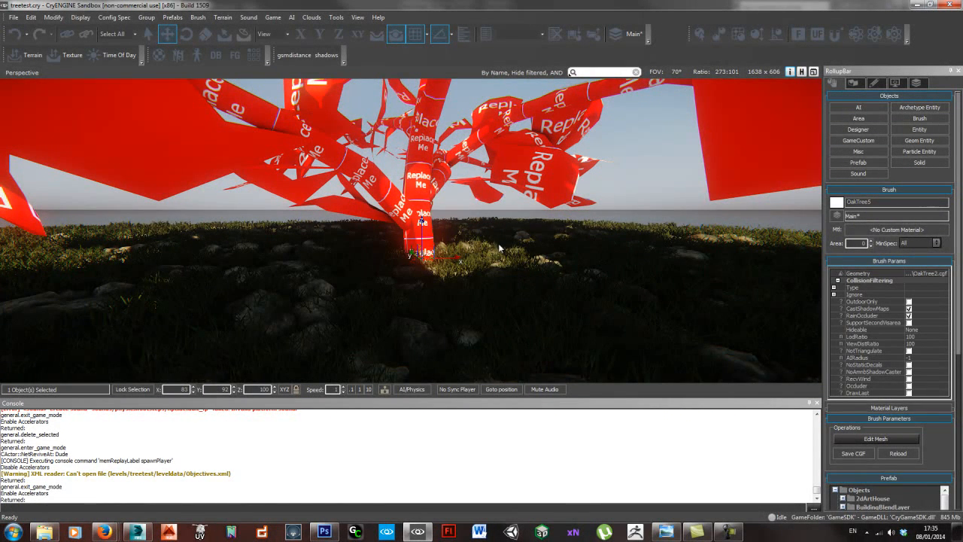
- Assign the OakMat2 material to the selected OakTree2 brush
right_click_drag(499, 243, 484, 228)
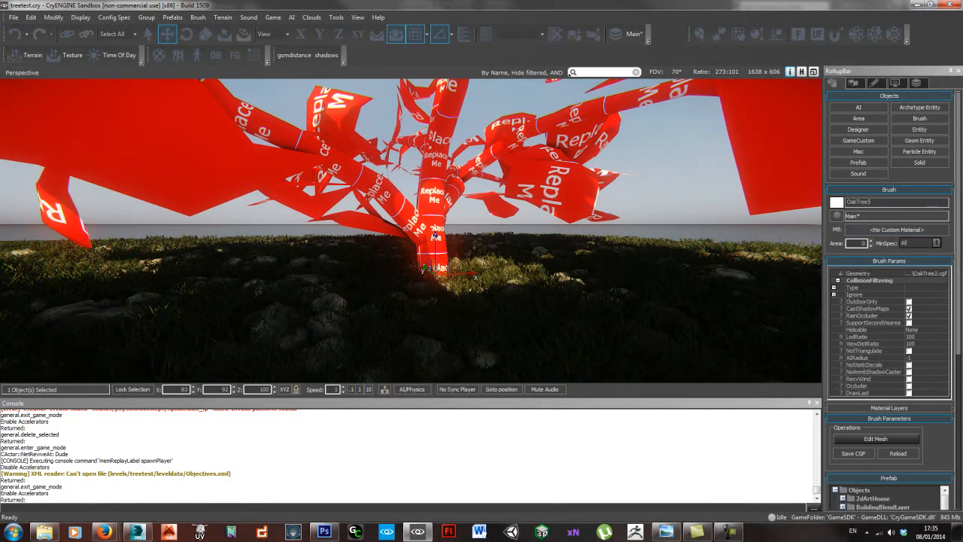
key("m")
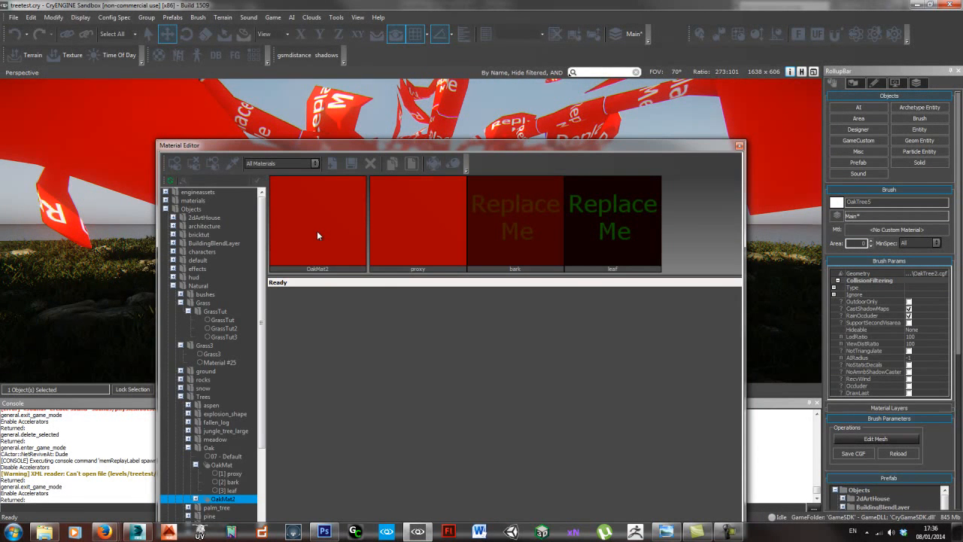
left_click(317, 232)
left_click(218, 500)
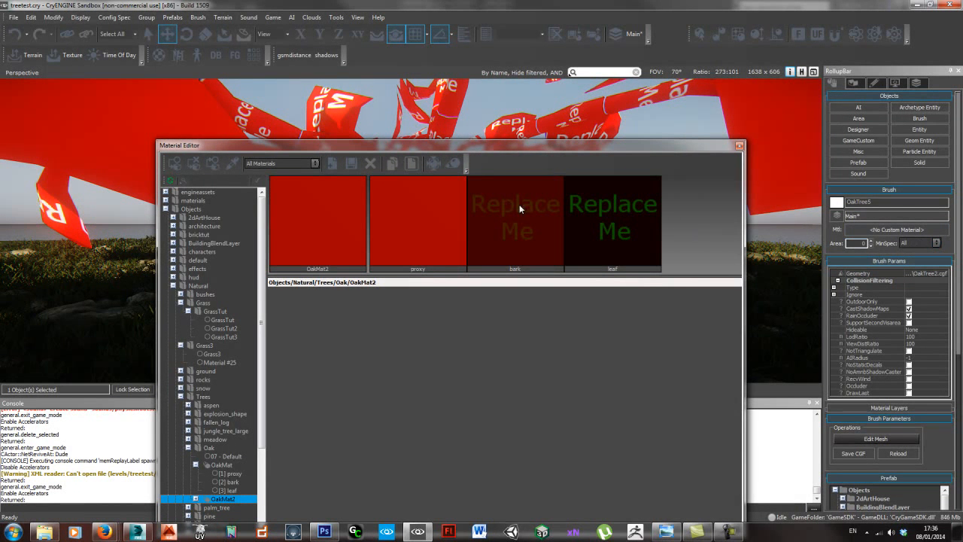
left_click(174, 168)
left_click_drag(471, 148, 563, 90)
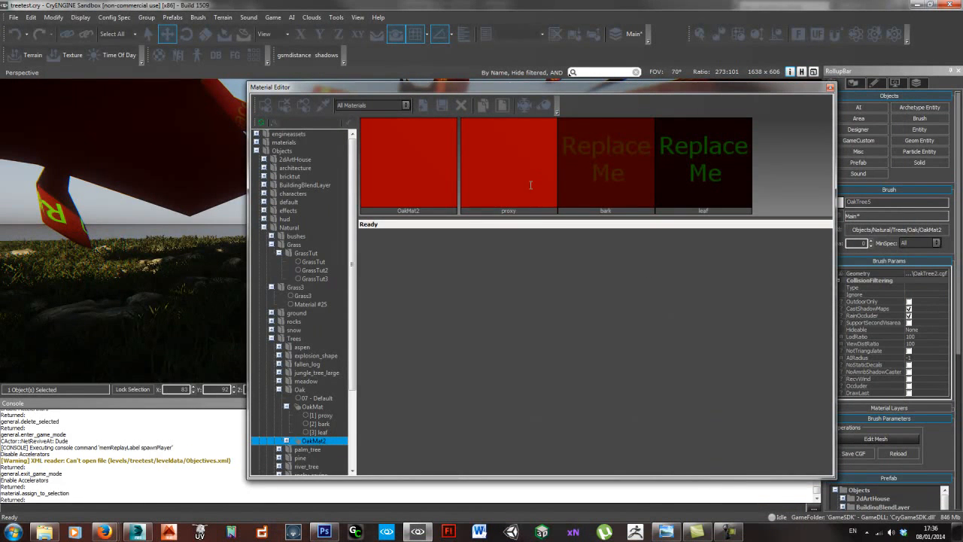
- Set the diffuse colour of OakMat2's bark sub-material to neutral grey 148,148,148
left_click(608, 177)
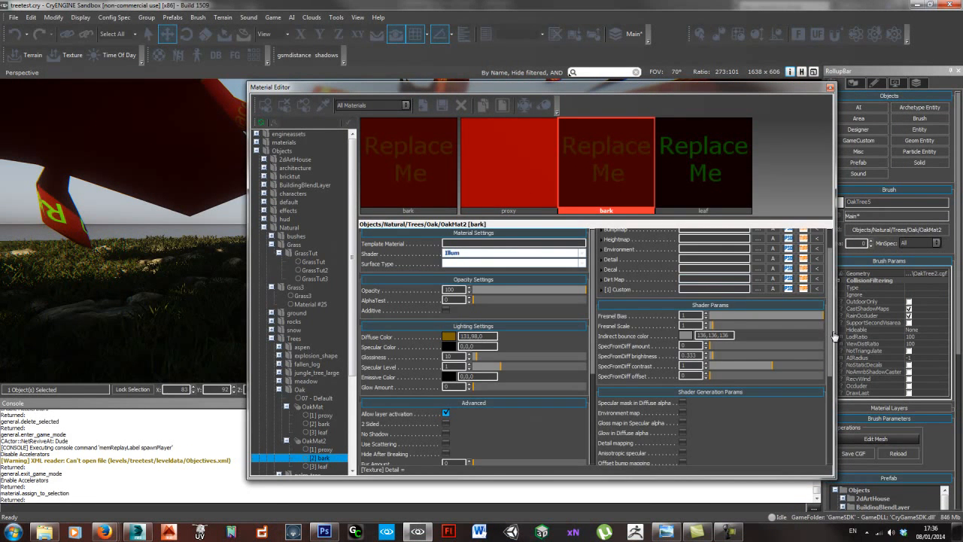
scroll(828, 335, "up", 2)
left_click(449, 337)
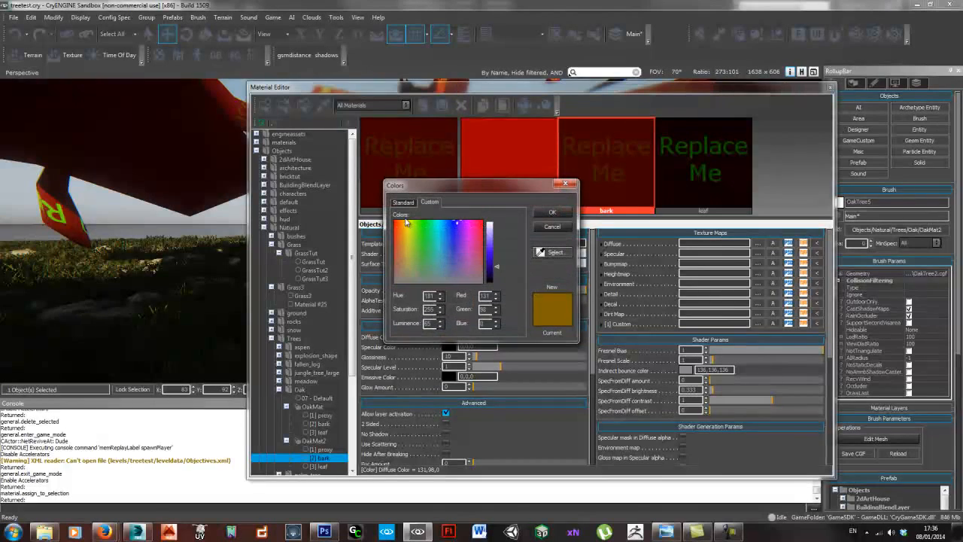
mouse_move(457, 226)
left_mouse_down()
mouse_move(456, 283)
mouse_move(496, 249)
left_mouse_up()
left_click(561, 213)
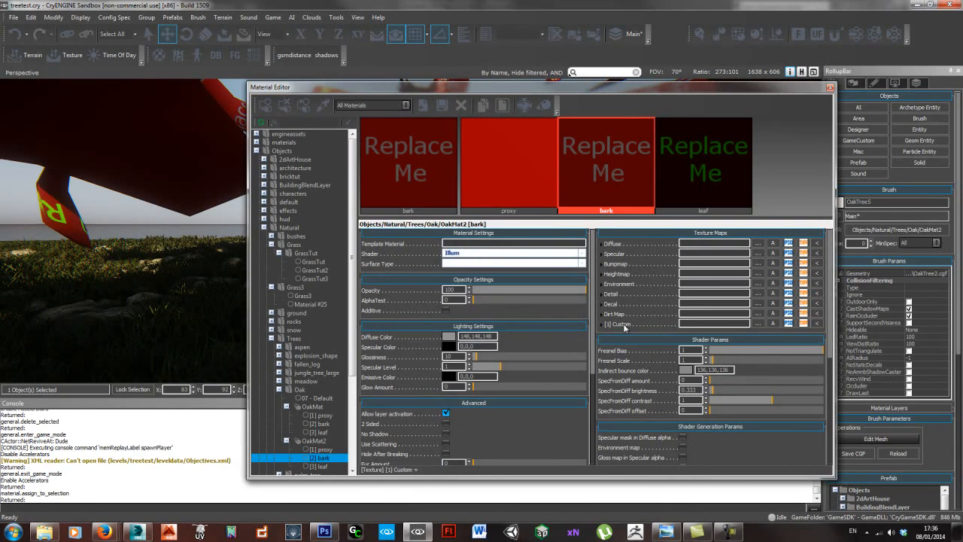
- Set the diffuse colour of OakMat2's leaf sub-material to light grey 178,178,178
left_click(688, 184)
left_click(449, 337)
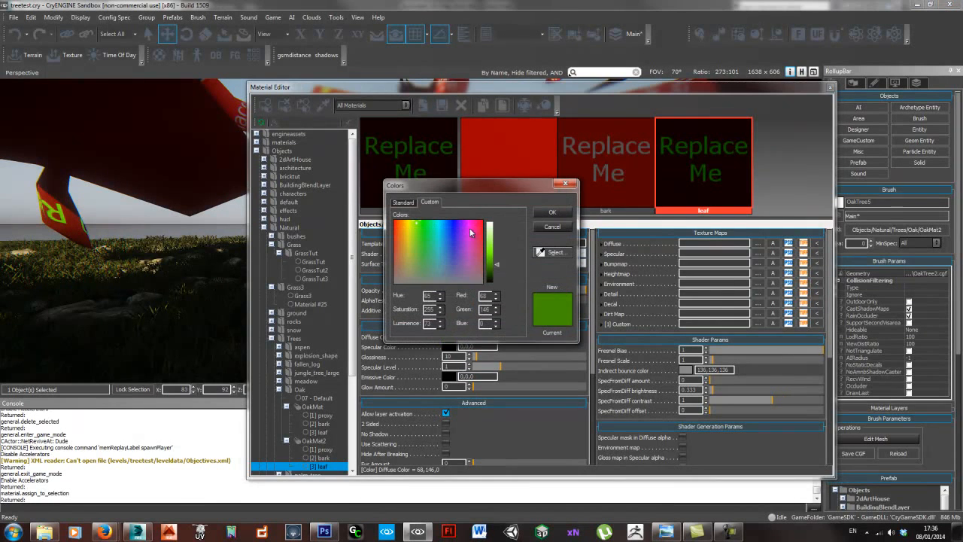
left_click_drag(497, 267, 496, 241)
left_click_drag(441, 248, 448, 302)
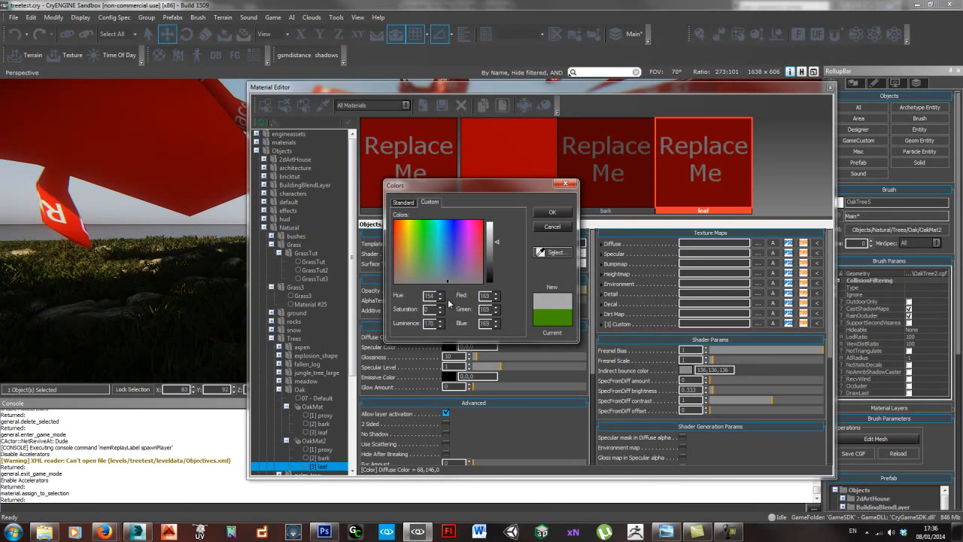
left_click(552, 212)
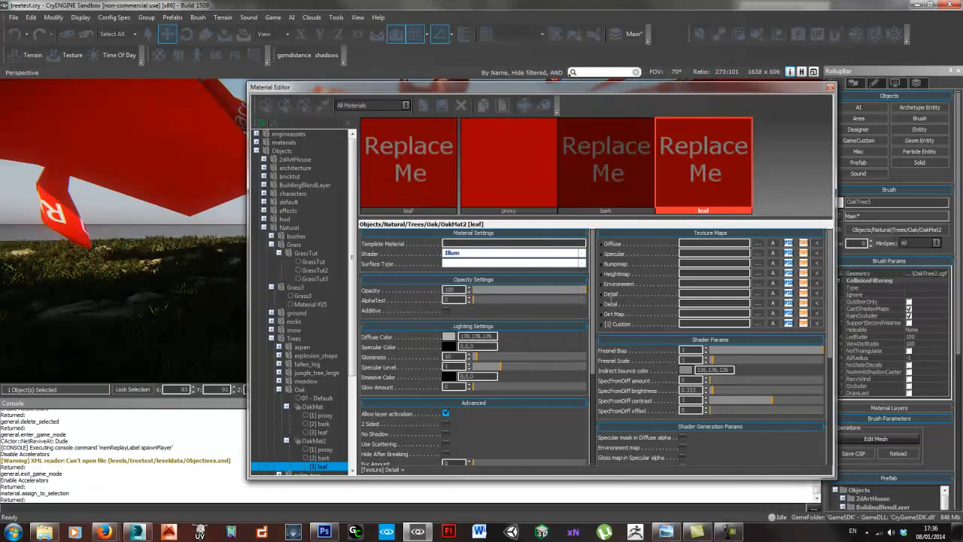
- Give the bark sub-material Oak_bark.tif as diffuse, Oak_bark_spec.tif as specular and Oak_bark_ddn.tif as bump map
left_click(627, 175)
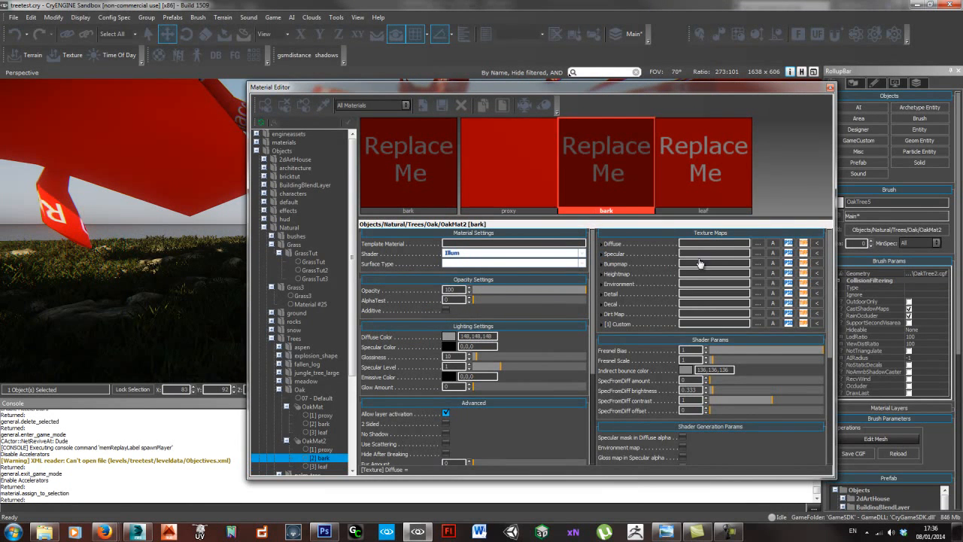
left_click(758, 244)
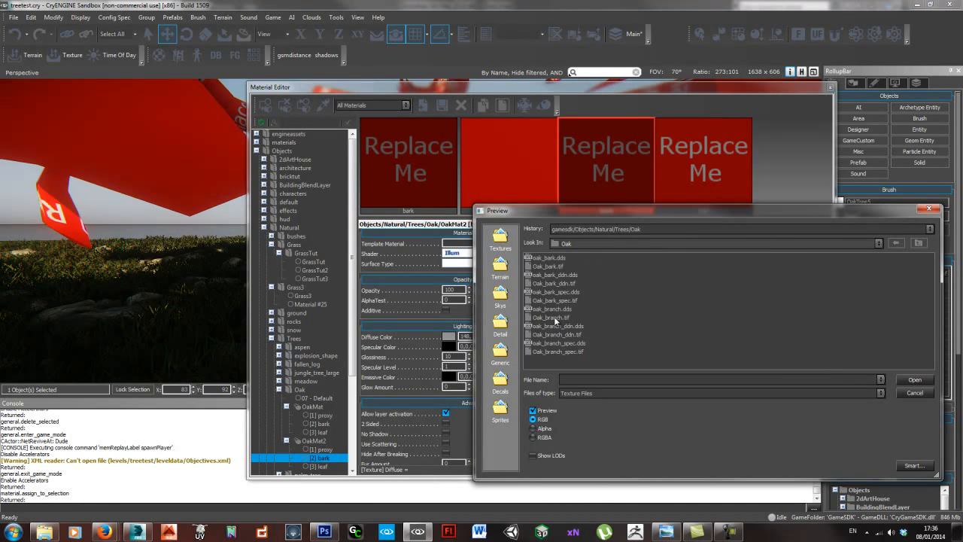
double_click(558, 266)
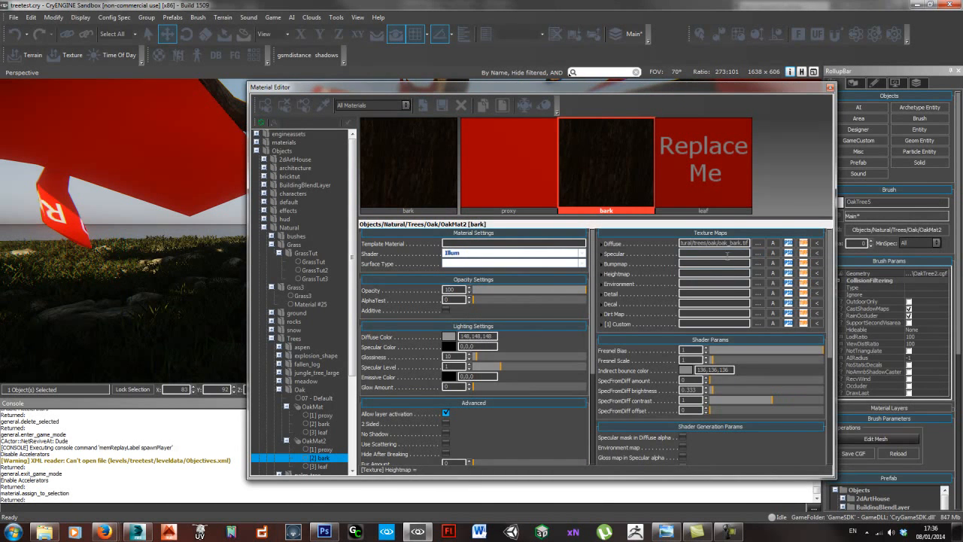
left_click(757, 254)
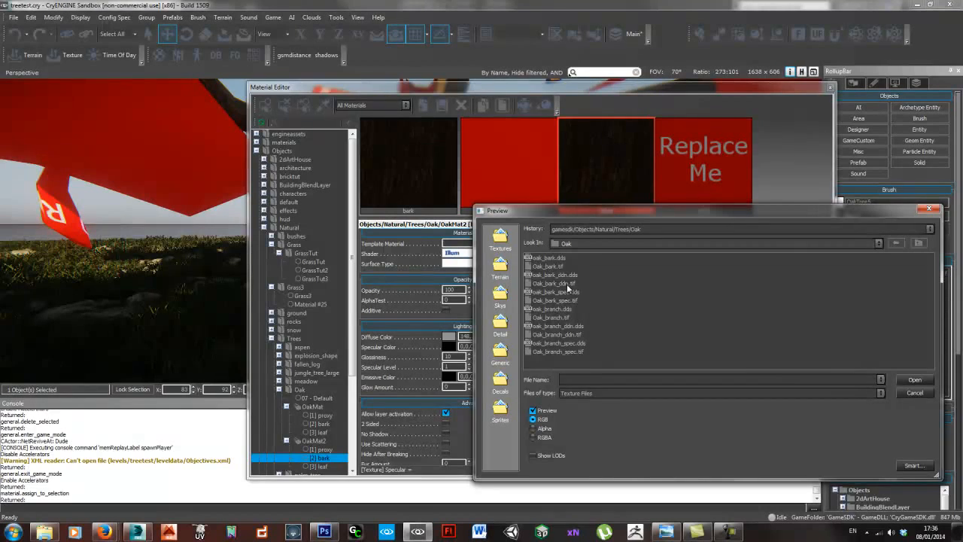
double_click(557, 300)
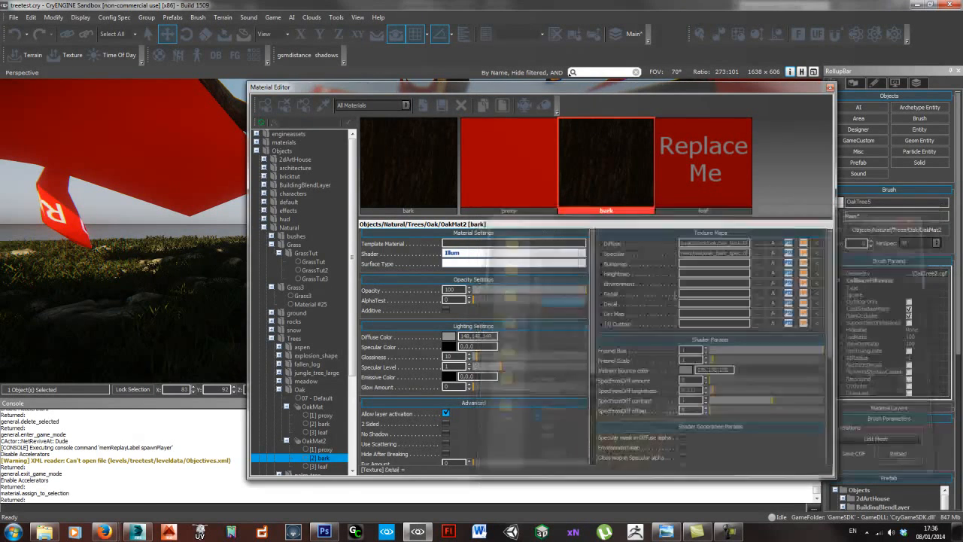
left_click(757, 263)
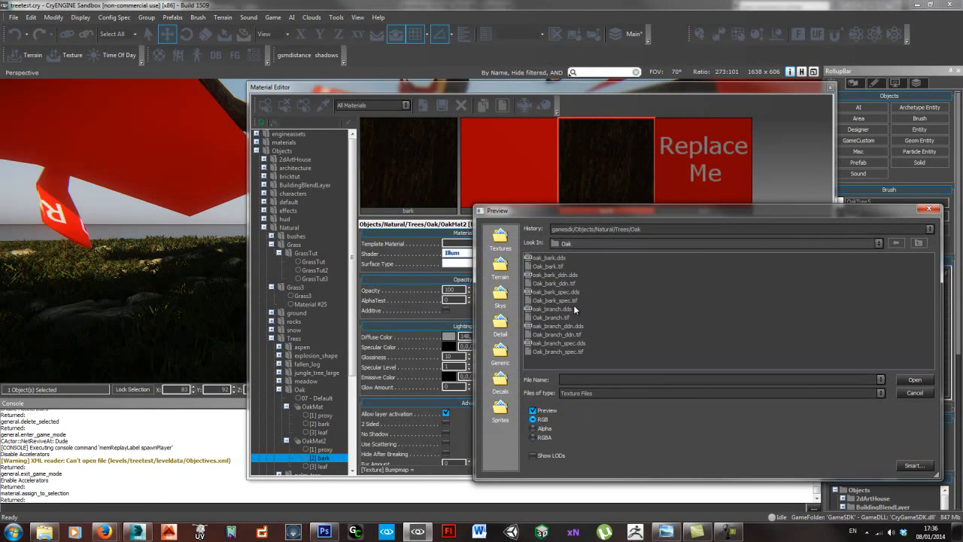
double_click(554, 282)
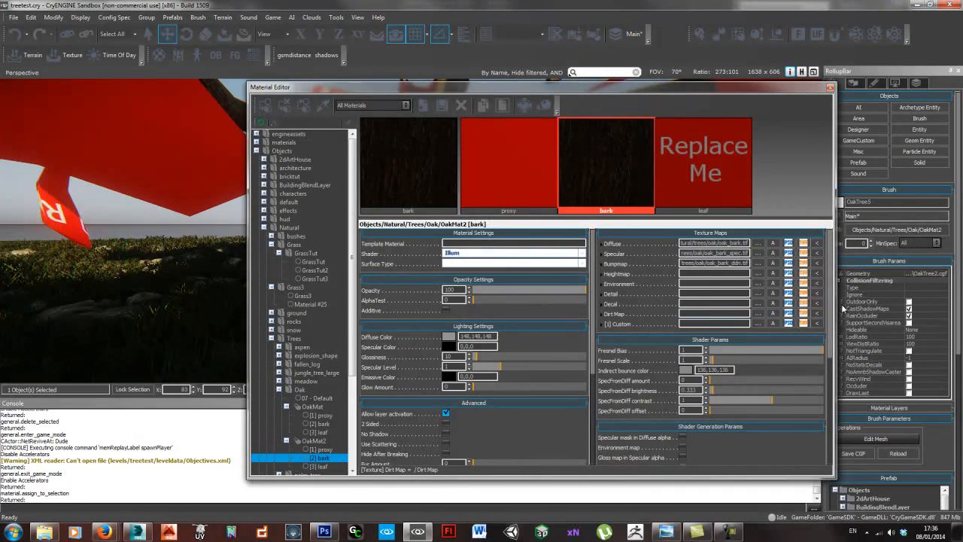
- Move the material window aside and examine the bark texture on the trunk and branches up close
left_click_drag(600, 102, 962, 89)
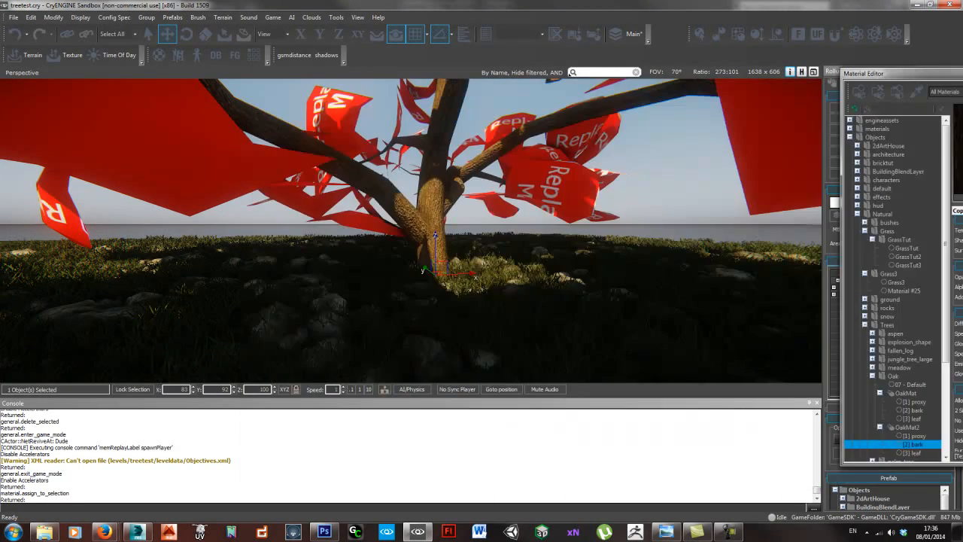
scroll(511, 216, "up", 5)
scroll(511, 215, "down", 2)
scroll(511, 215, "down", 4)
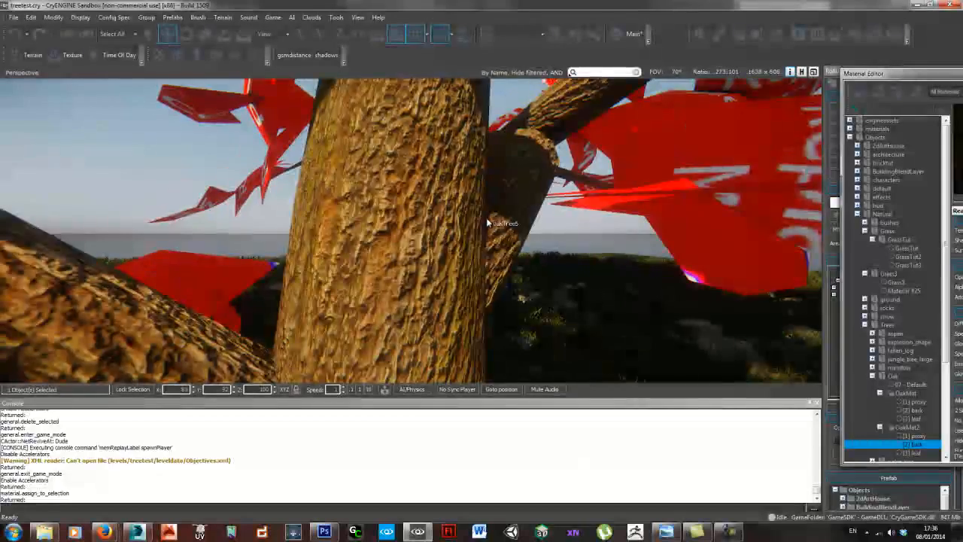
mouse_move(487, 218)
right_mouse_down()
mouse_move(527, 219)
mouse_move(484, 228)
right_mouse_up()
scroll(484, 228, "up", 4)
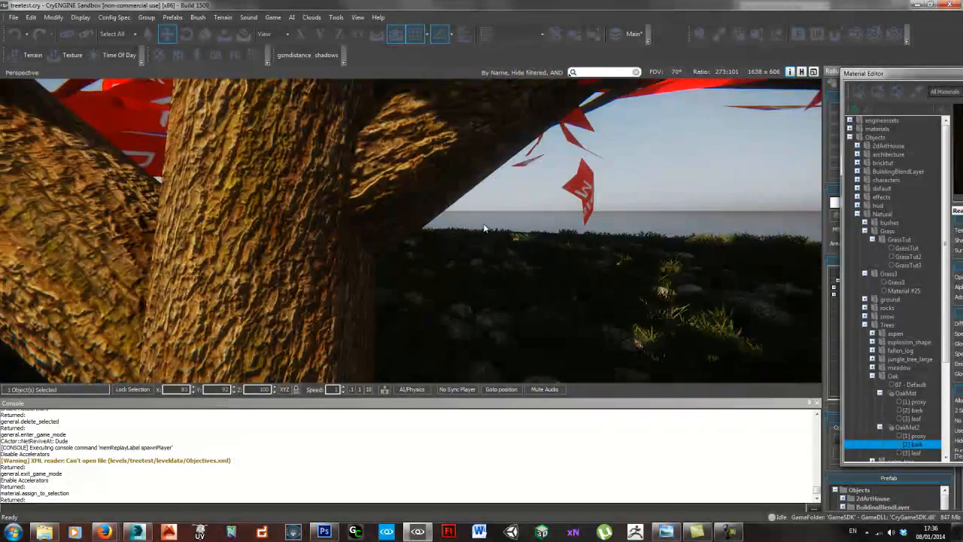
scroll(484, 228, "down", 2)
- Bring the material window back into view and set the bark sub-material's diffuse colour to bluish grey 126,135,169
left_click_drag(895, 73, 729, 102)
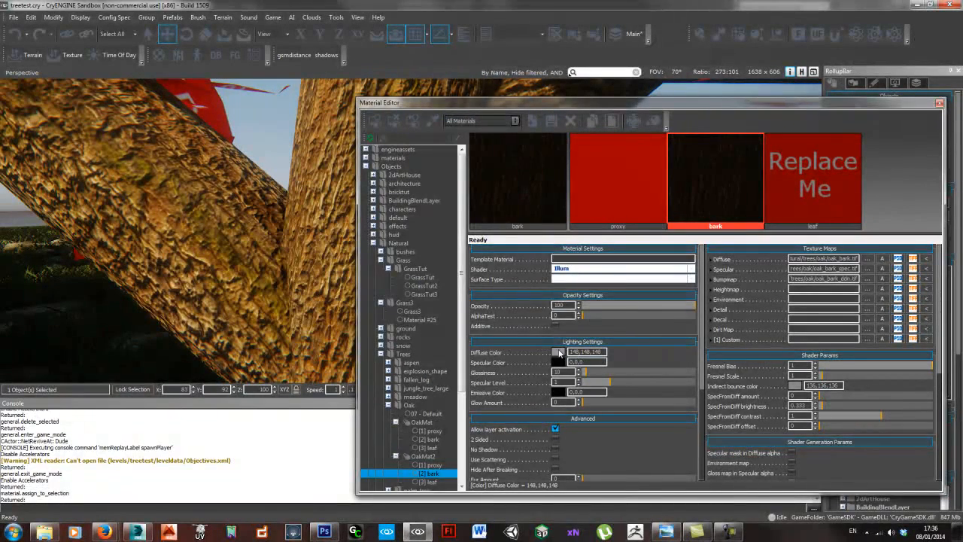
left_click(558, 352)
left_click_drag(443, 274, 456, 279)
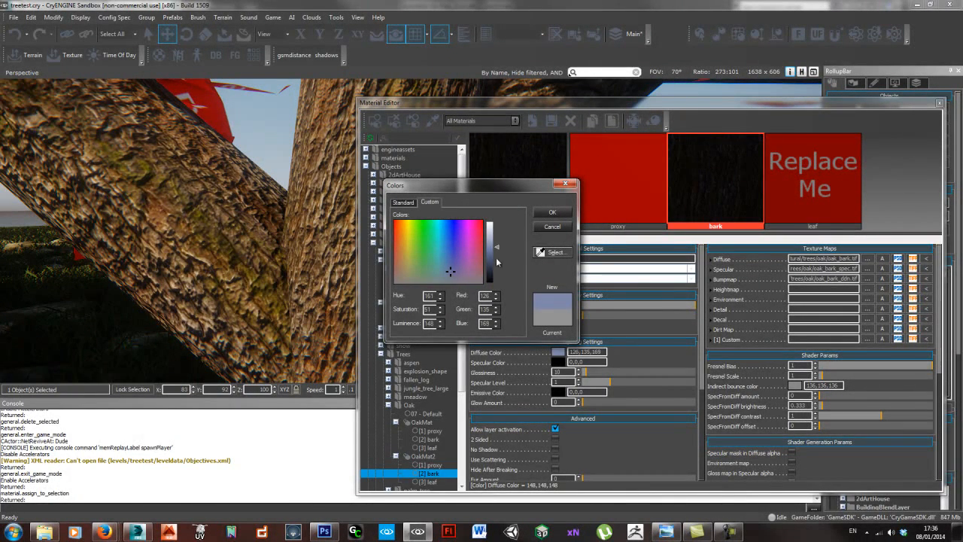
left_click(553, 212)
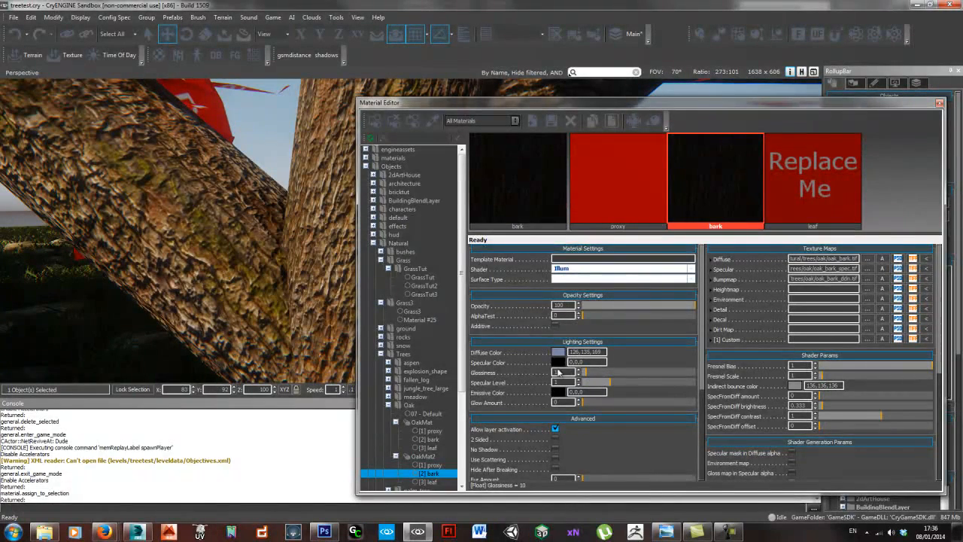
- Set the bark sub-material's specular colour to light blue 174,193,220 and its specular level to 0.9
left_click(558, 362)
left_click_drag(497, 283, 496, 238)
mouse_move(450, 265)
left_mouse_down()
mouse_move(426, 268)
mouse_move(446, 256)
left_mouse_up()
left_click(552, 211)
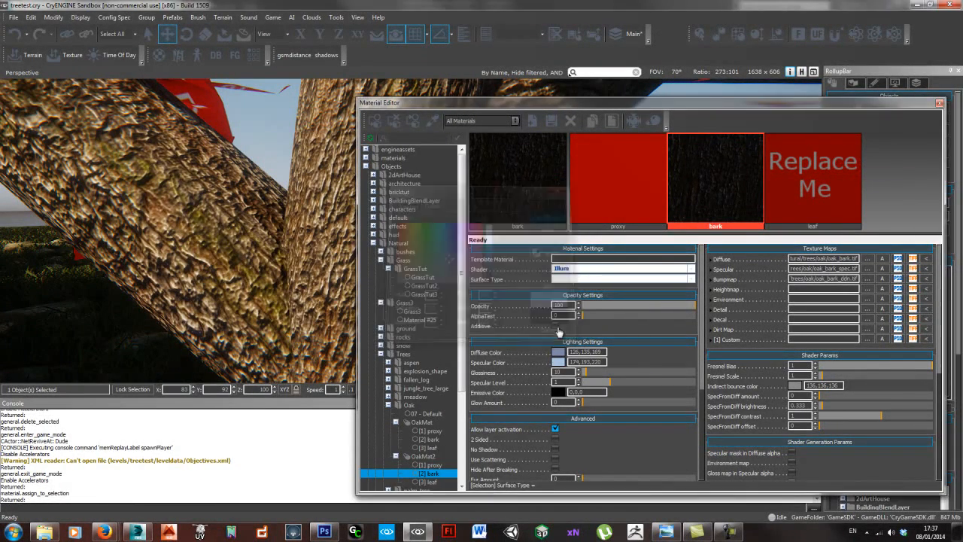
mouse_move(609, 384)
left_mouse_down()
mouse_move(674, 382)
mouse_move(554, 381)
mouse_move(606, 382)
left_mouse_up()
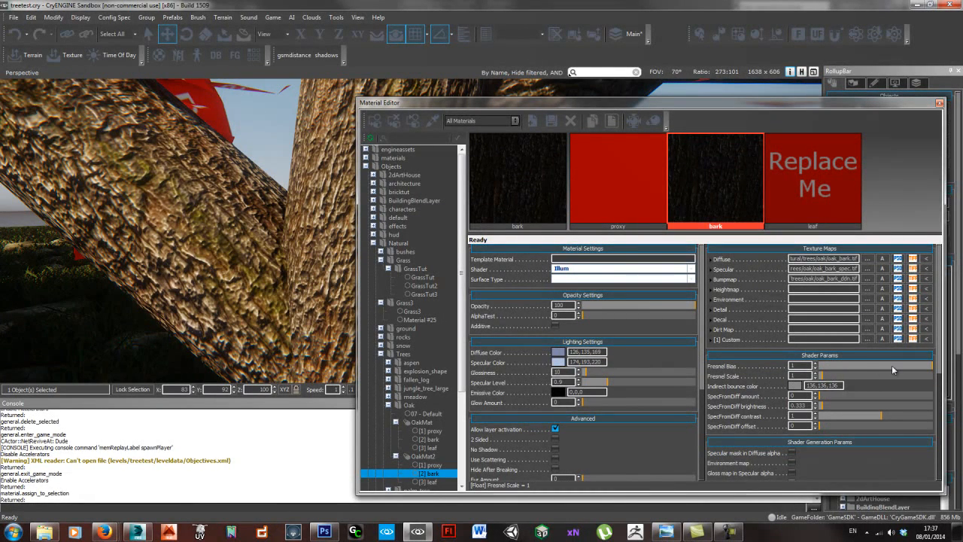
- Try the bark's Fresnel bias at 0 and 0.987, and at 0.118 with a Fresnel scale of 12.07
left_click_drag(892, 365, 728, 367)
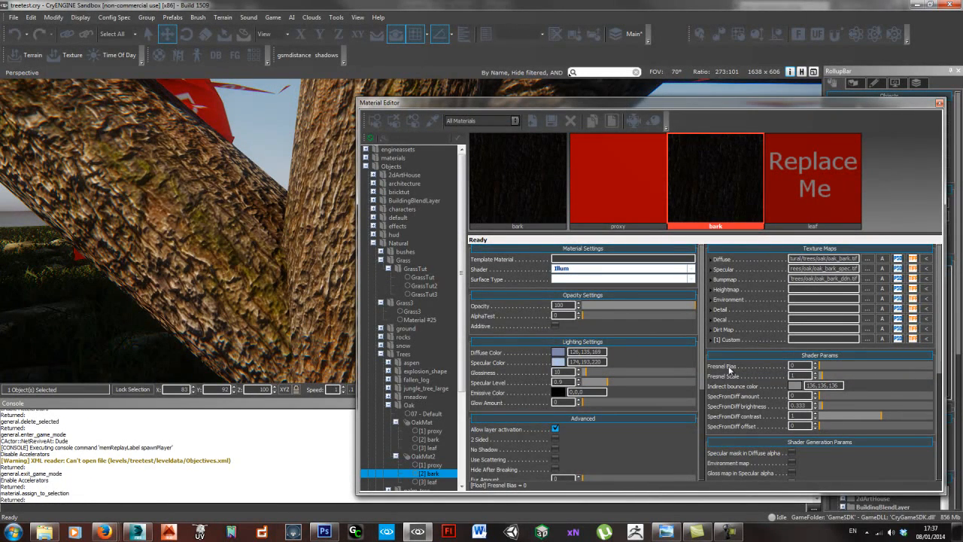
left_click_drag(840, 369, 931, 368)
scroll(166, 289, "down", 5)
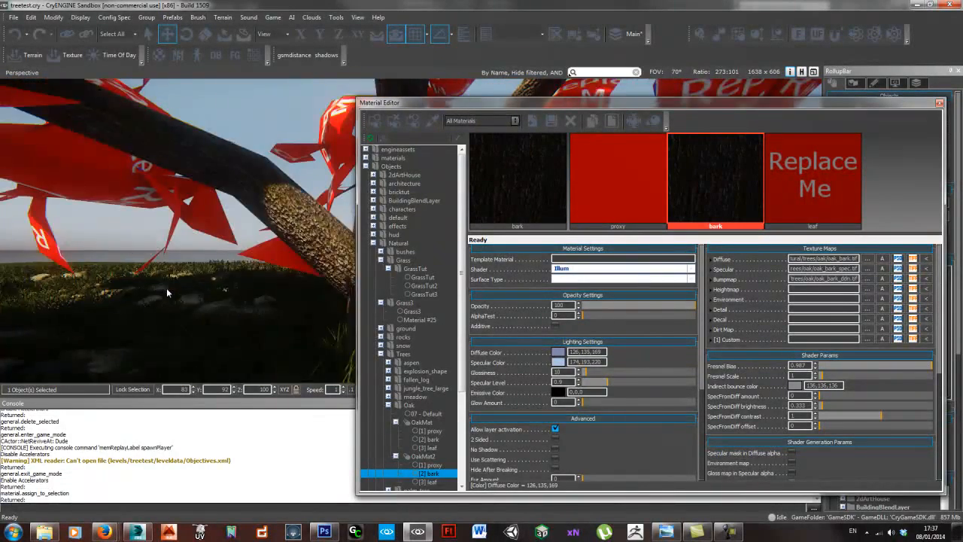
right_click_drag(167, 291, 226, 294)
left_click(831, 367)
mouse_move(831, 366)
left_mouse_down()
mouse_move(894, 369)
mouse_move(832, 370)
mouse_move(832, 380)
mouse_move(931, 369)
mouse_move(900, 369)
left_mouse_up()
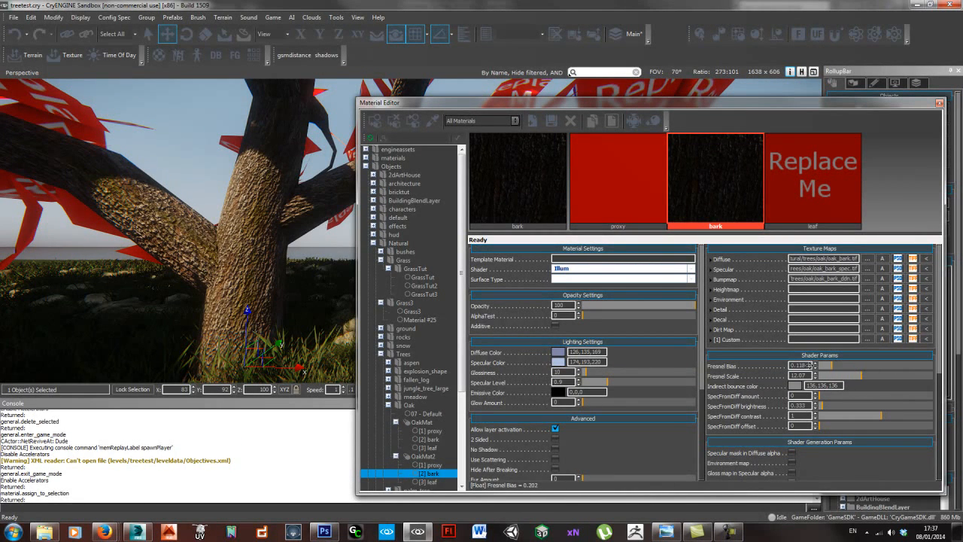
- Set the bark sub-material's Fresnel bias to 0.425 and its Fresnel scale to 18.81
key("ctrl+z")
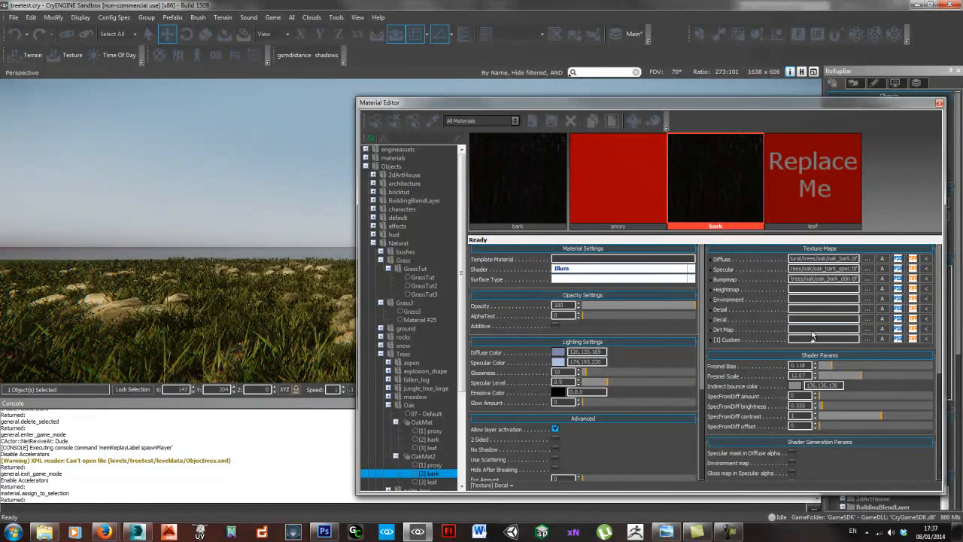
key("ctrl+z")
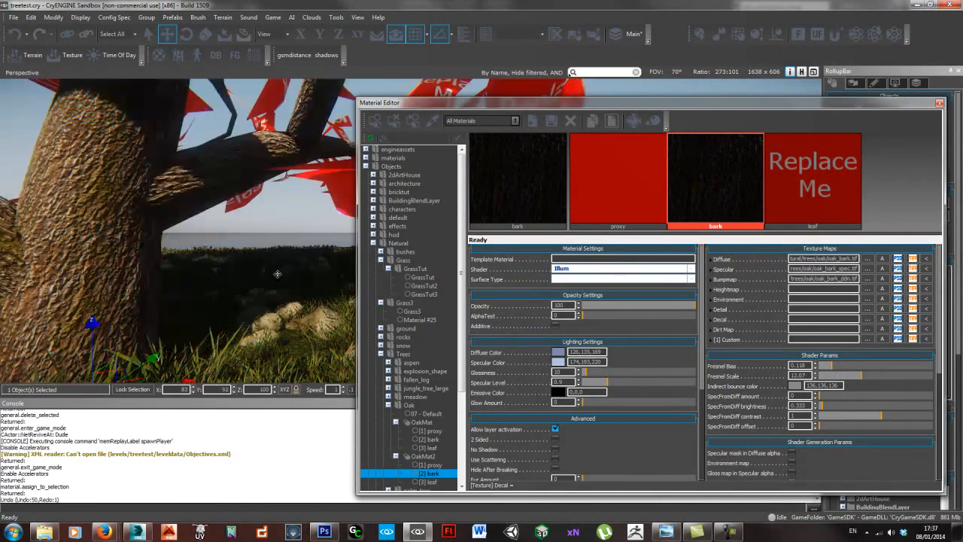
scroll(247, 270, "down", 5)
right_click_drag(247, 269, 248, 255)
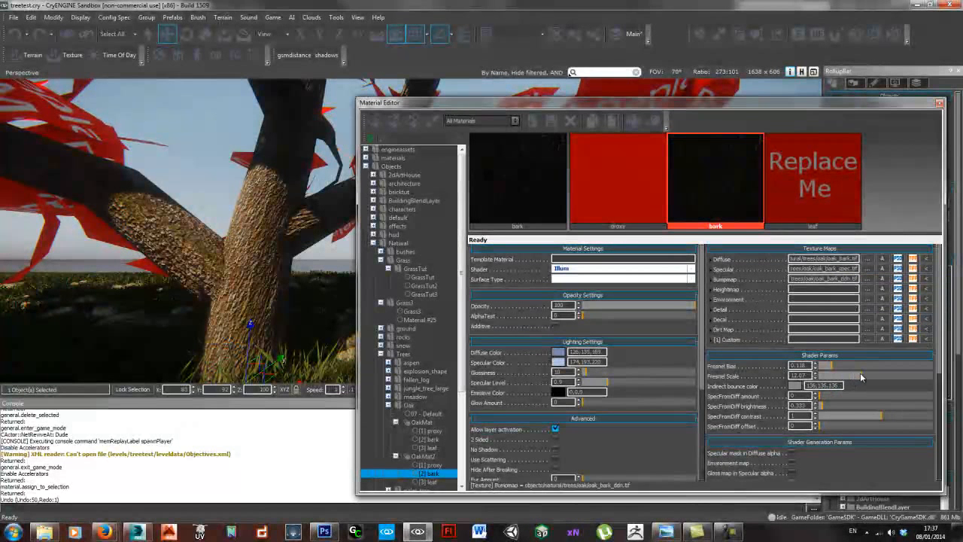
mouse_move(860, 376)
left_mouse_down()
mouse_move(896, 376)
mouse_move(854, 369)
left_mouse_up()
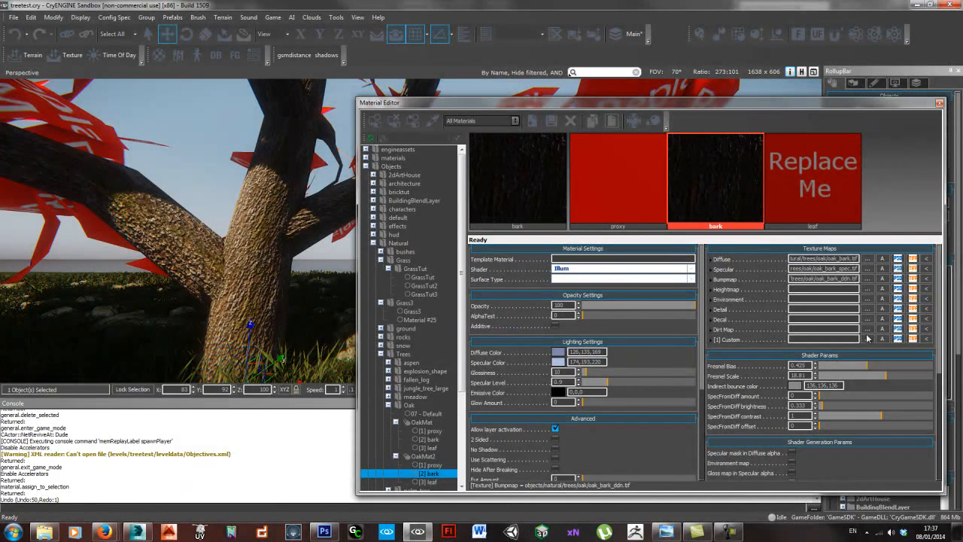
- Give OakMat2's leaf sub-material Oak_branch.tif as diffuse map and Oak_branch_ddn.tif as specular map
left_click(813, 188)
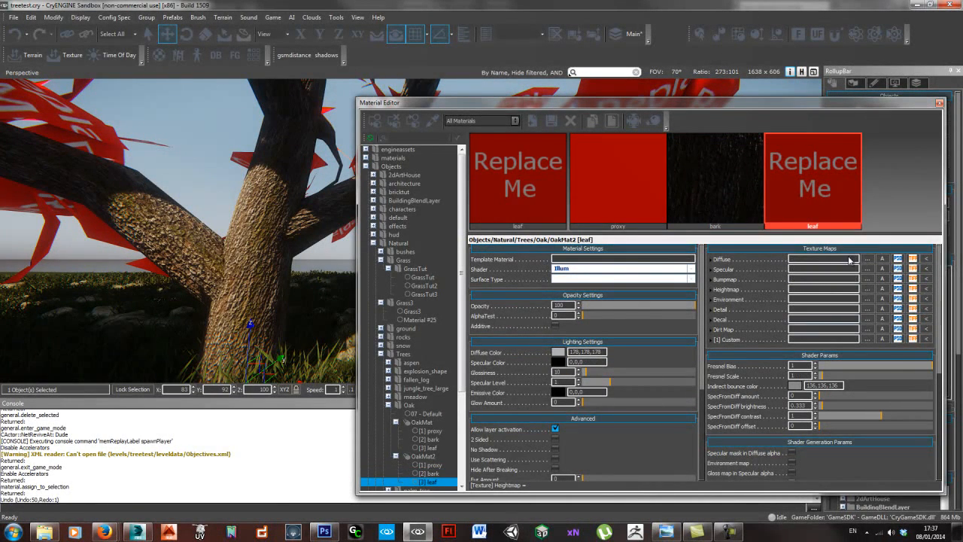
left_click(868, 259)
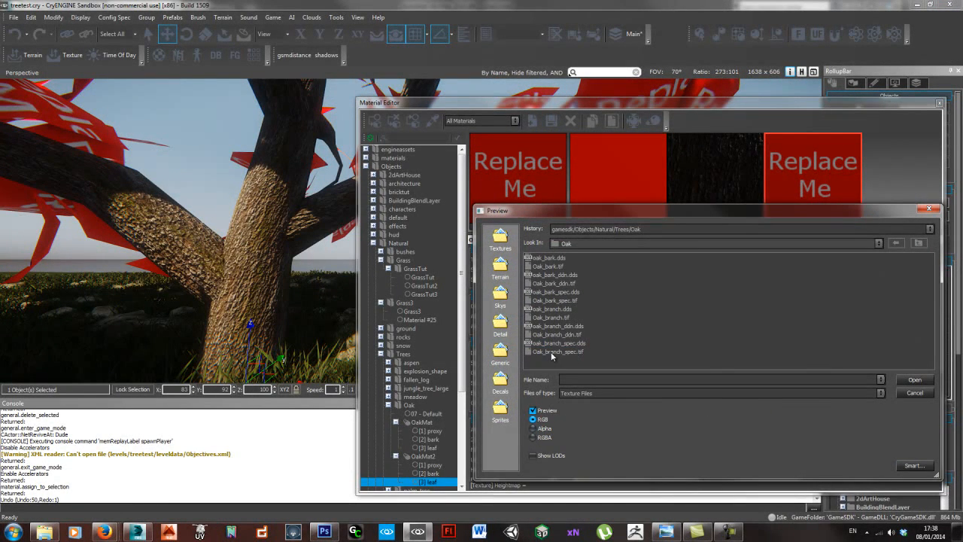
double_click(552, 318)
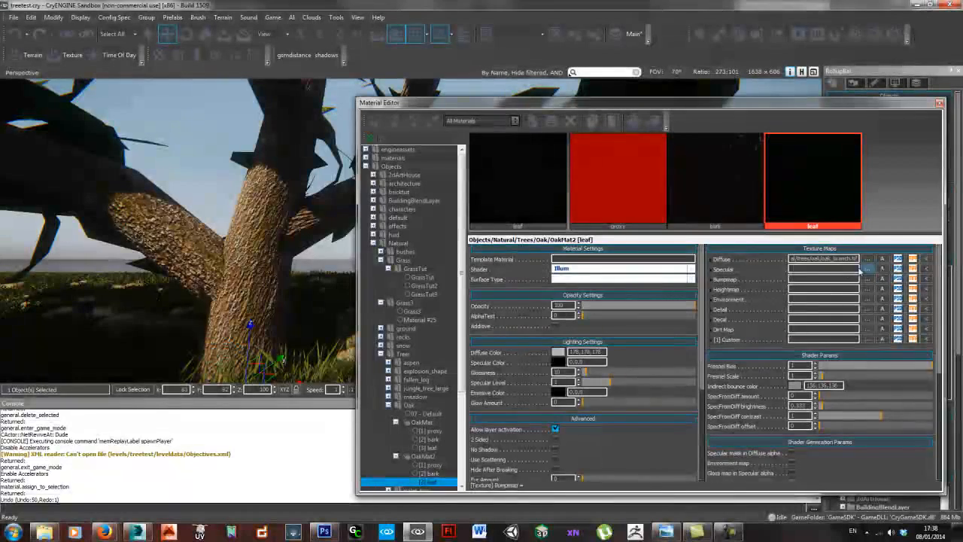
left_click(867, 279)
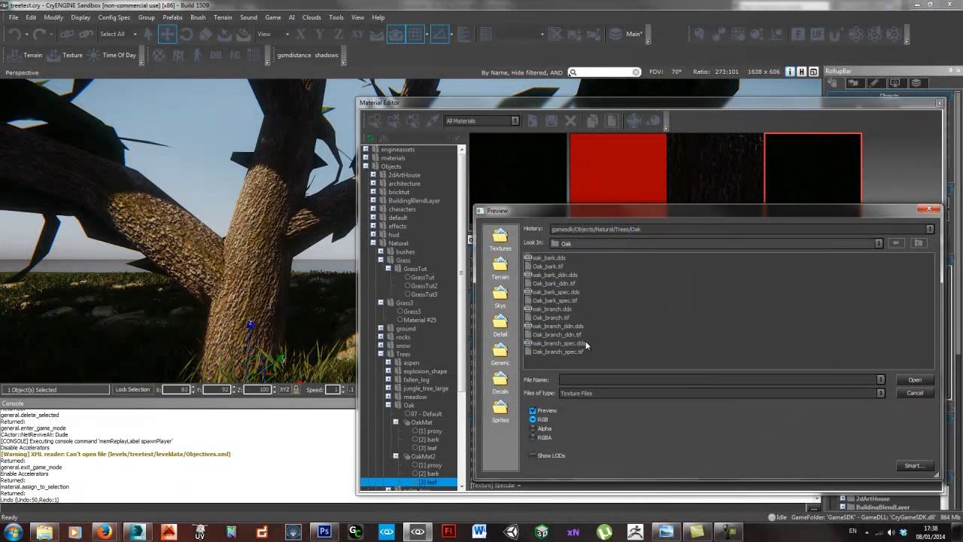
double_click(556, 334)
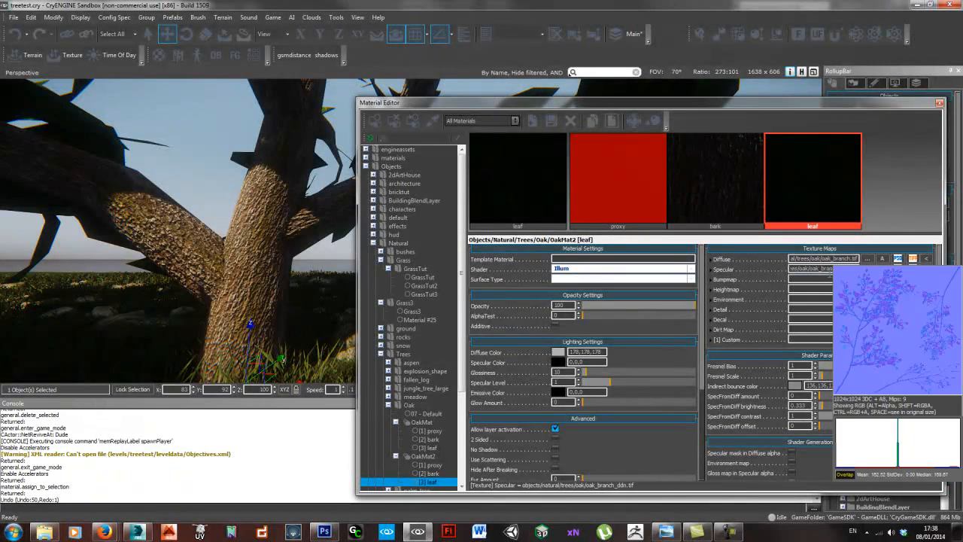
- Assign oak_branch_ddn.tif as the leaf sub-material's bump map and replace its specular map with Oak_branch_spec.tif
left_click(811, 279)
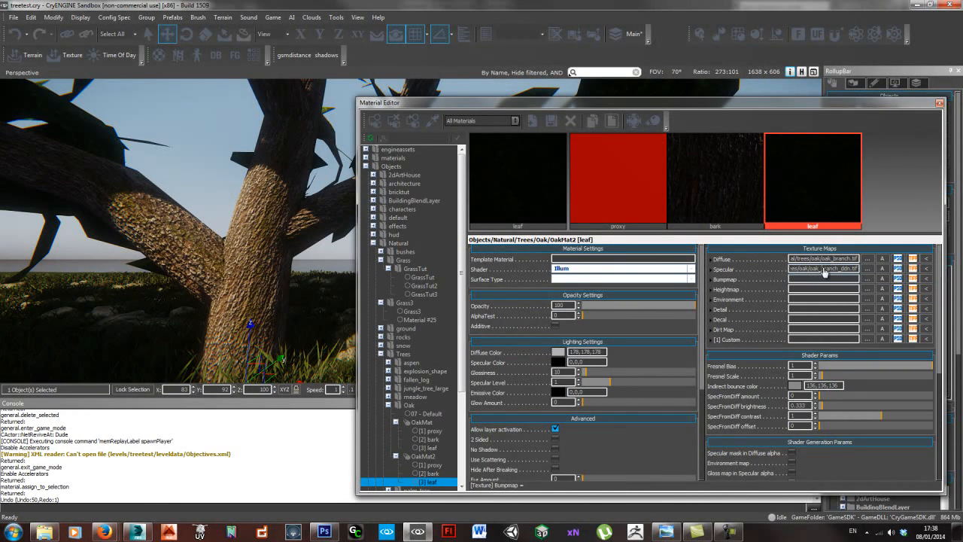
left_click(823, 270)
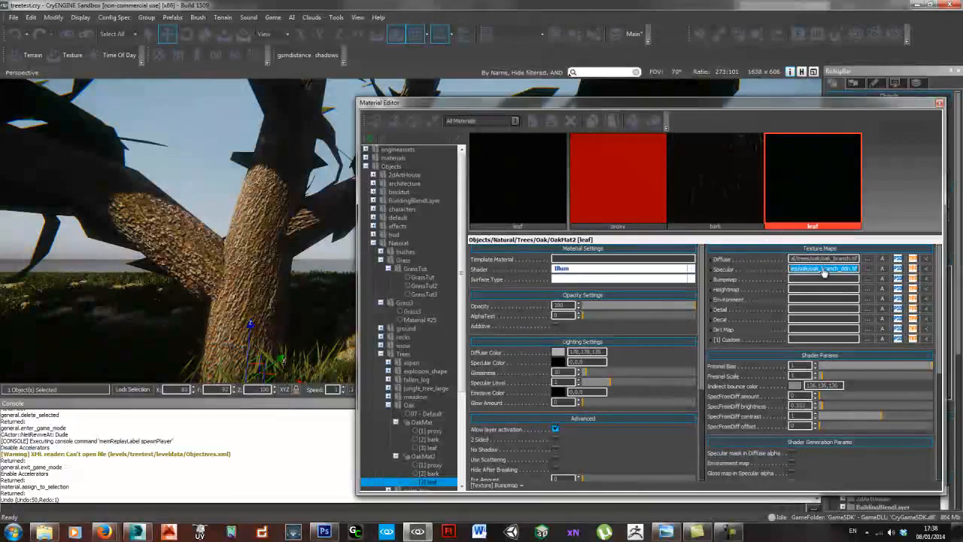
left_click(814, 279)
type("objects/natural/trees/oak/oak_branch_ddn.tif")
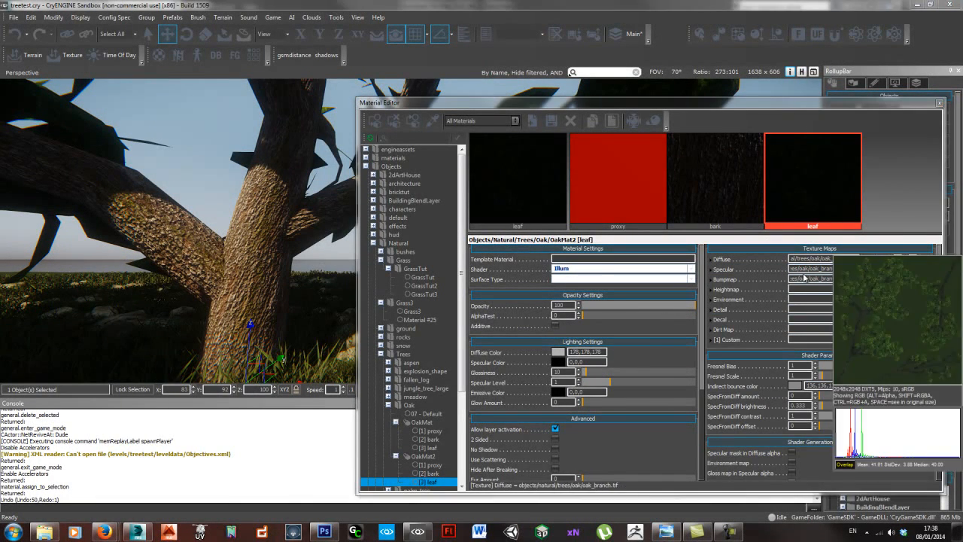
mouse_move(853, 277)
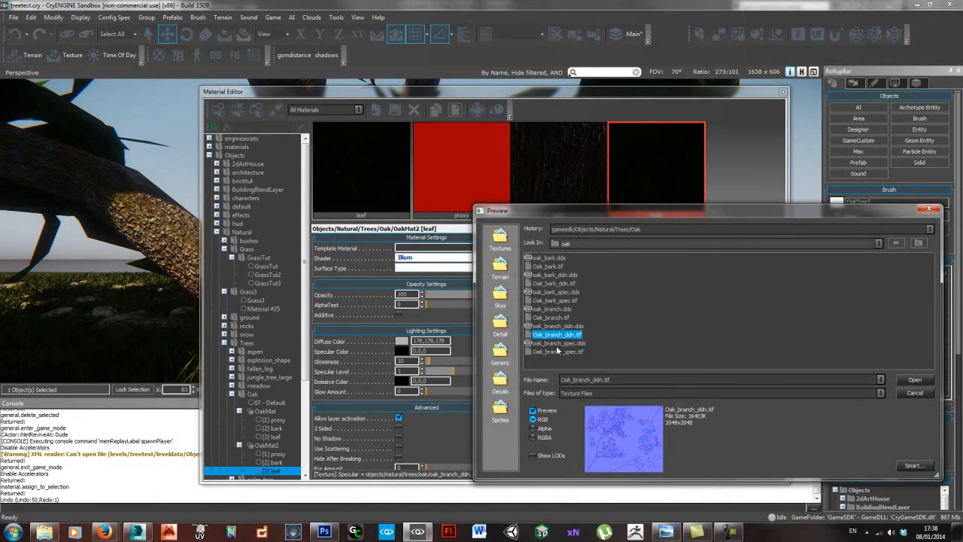
left_click(557, 351)
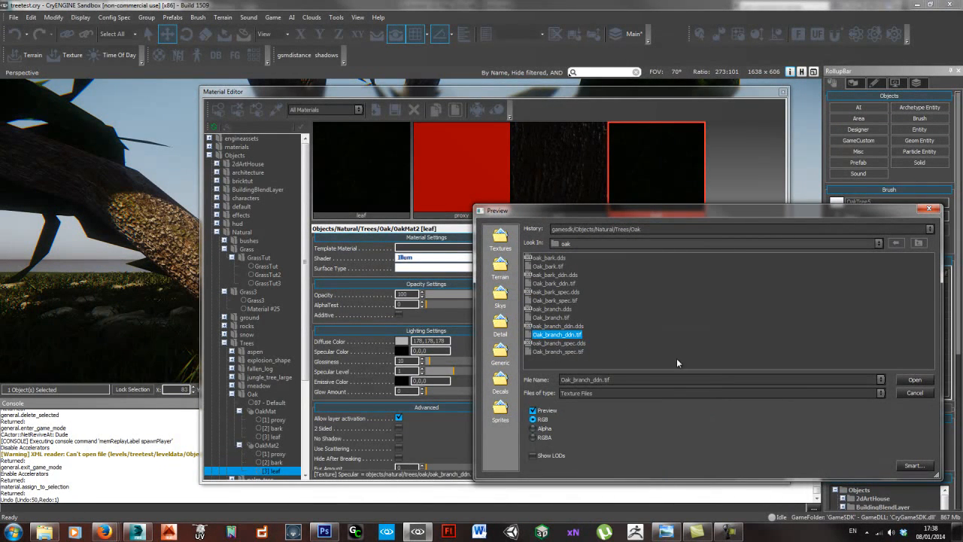
left_click(914, 380)
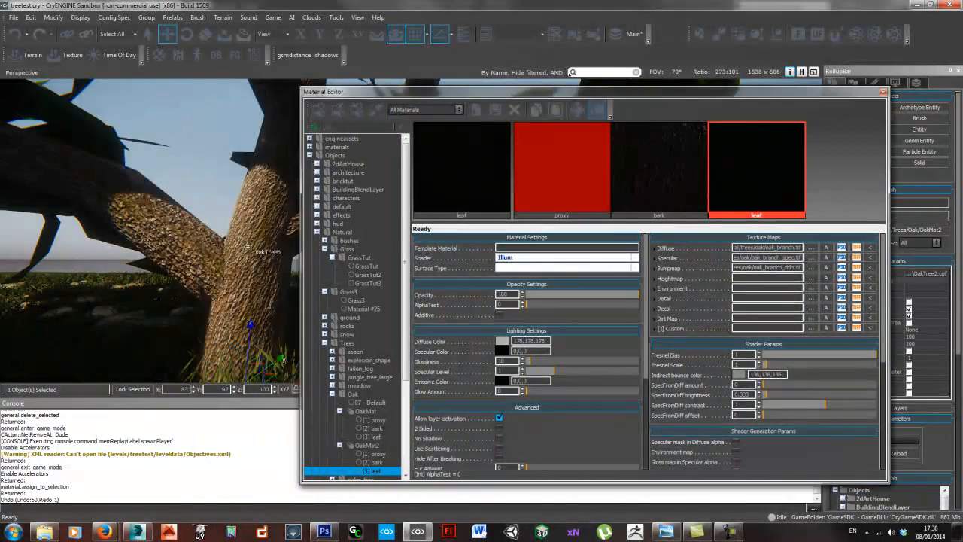
- Switch the leaf sub-material to the Vegetation shader and make it two-sided
right_click_drag(248, 247, 271, 256)
left_click(530, 261)
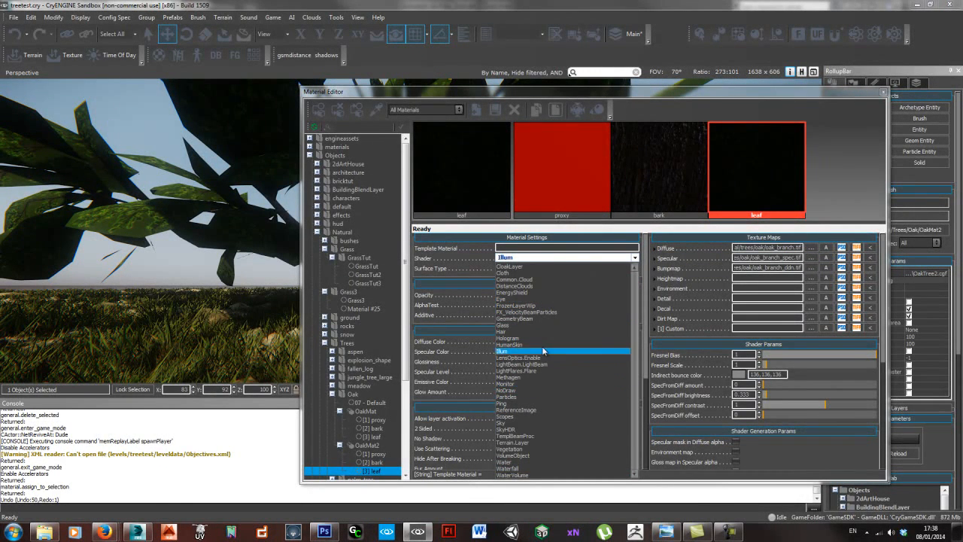
left_click(534, 450)
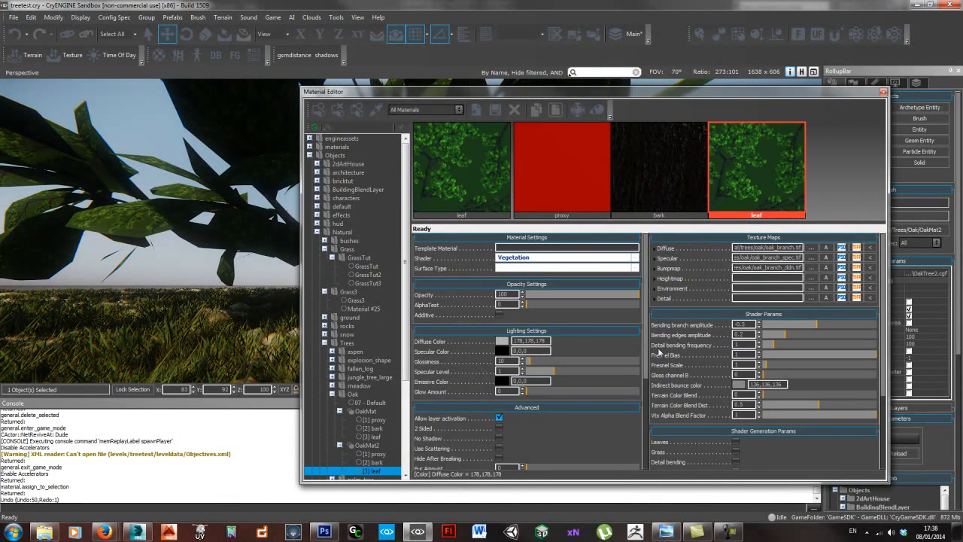
left_click_drag(646, 333, 647, 380)
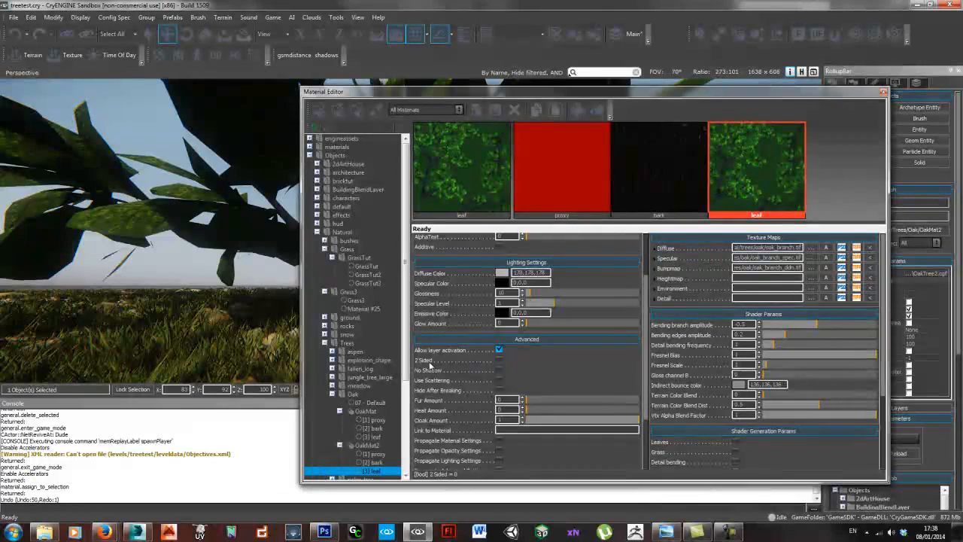
left_click(499, 360)
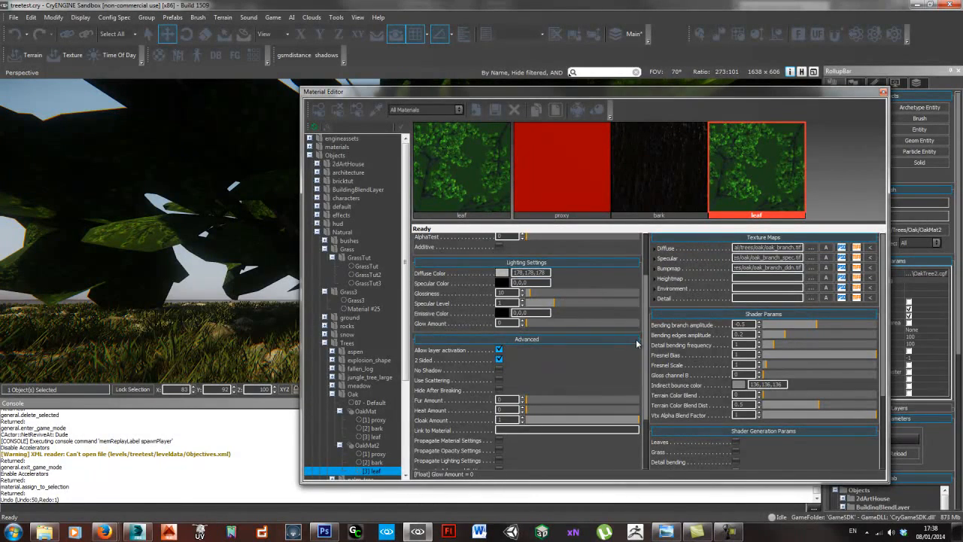
- Set the leaf sub-material's alpha test to 27 and move the material window aside to see the whole tree
scroll(540, 296, "up", 2)
mouse_move(531, 291)
left_mouse_down()
mouse_move(569, 291)
mouse_move(535, 288)
mouse_move(548, 287)
left_mouse_up()
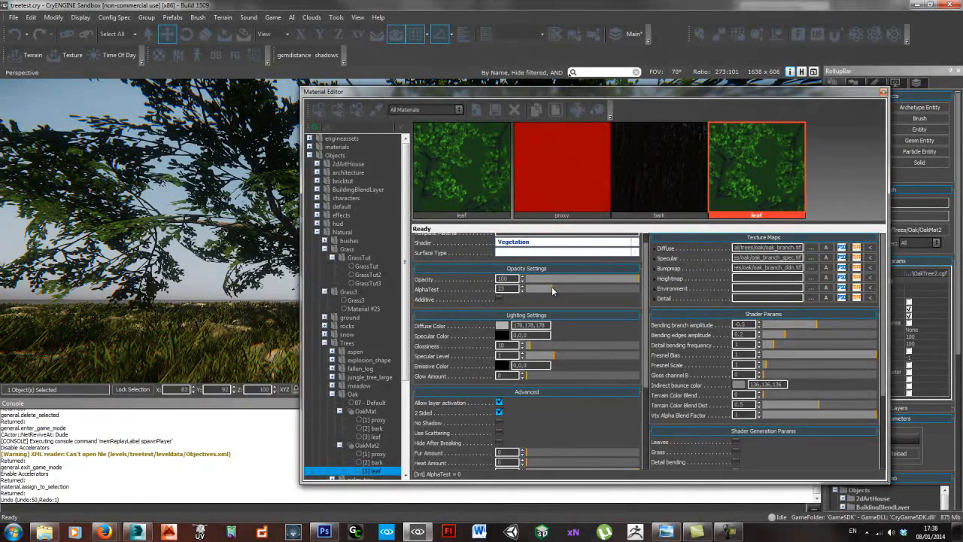
left_click_drag(615, 93, 626, 280)
key("w")
key("d")
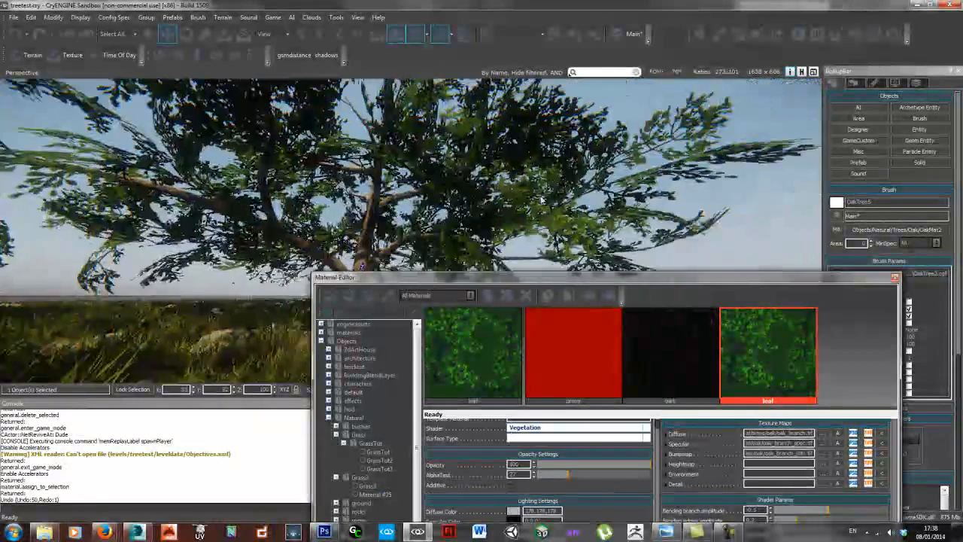
- Set the leaf sub-material's specular colour to light grey 208,208,208
left_click_drag(587, 277, 725, 159)
left_click(651, 403)
left_click_drag(496, 271, 494, 230)
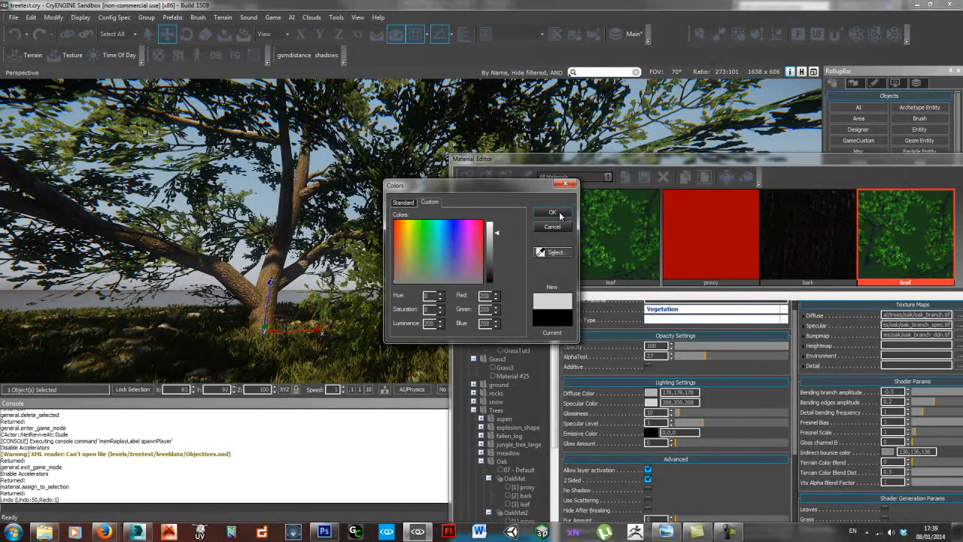
left_click(552, 212)
- Set the leaf sub-material's glossiness to 39 while judging the leaves up close
right_click_drag(319, 264, 370, 226)
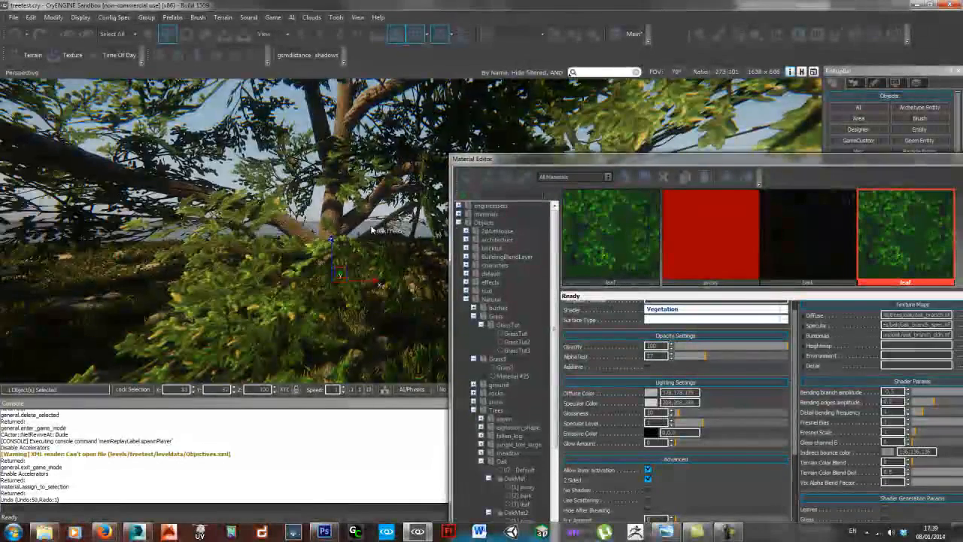
key("a")
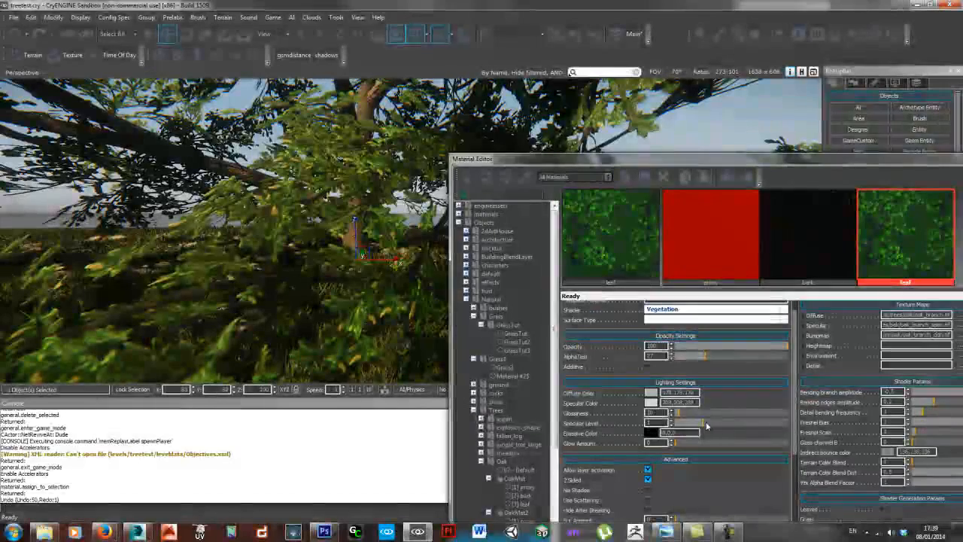
left_click_drag(688, 415, 726, 416)
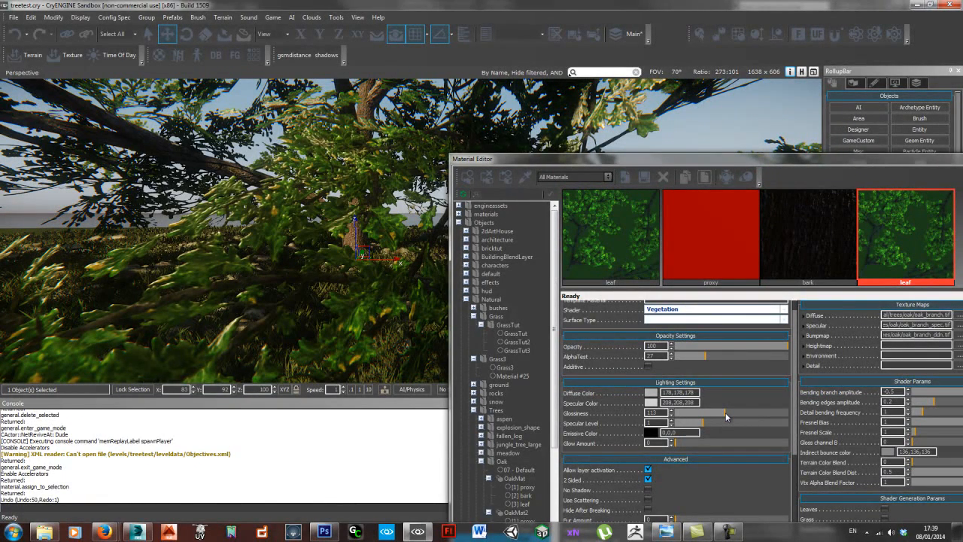
left_click_drag(727, 414, 694, 417)
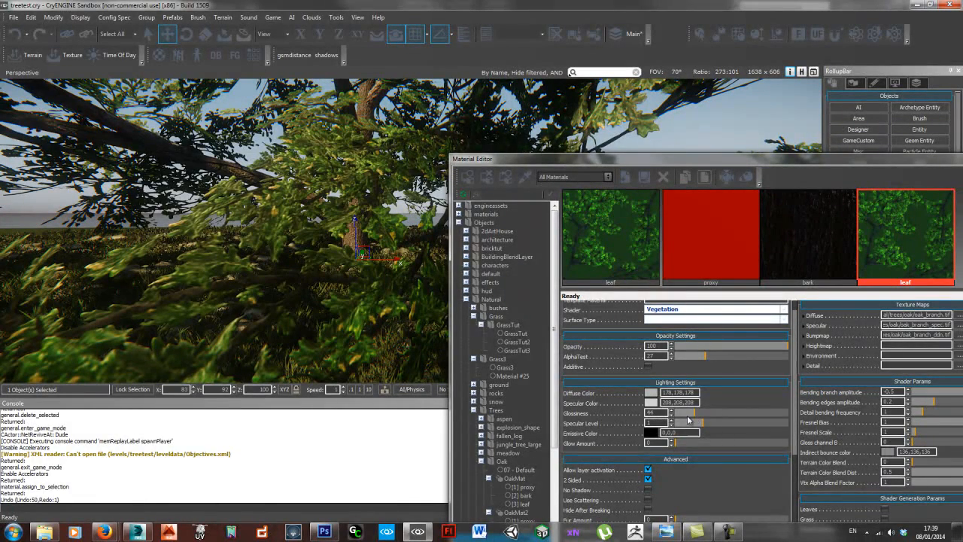
left_click_drag(686, 420, 694, 419)
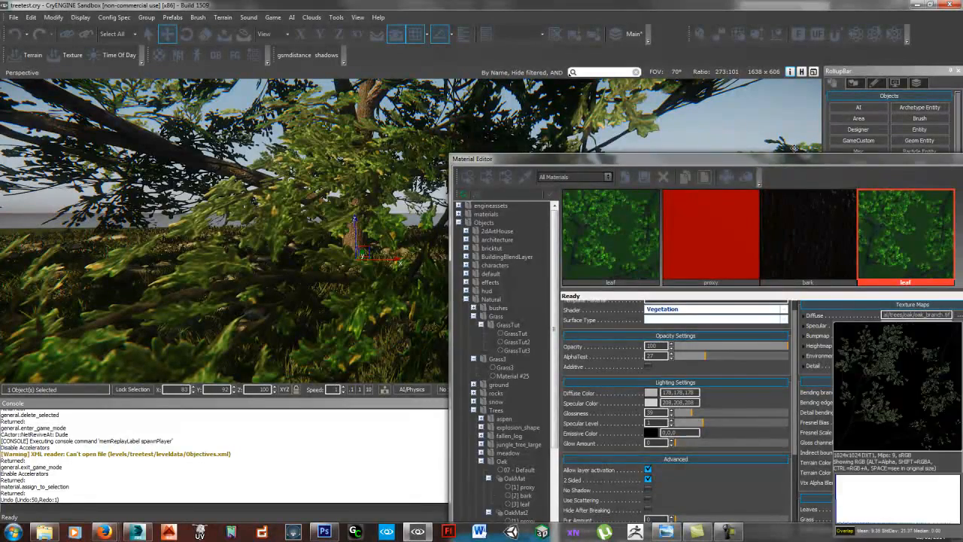
- Inspect the leaf shading and specular response from several distances and angles around the tree
left_click_drag(798, 161, 658, 122)
key("s")
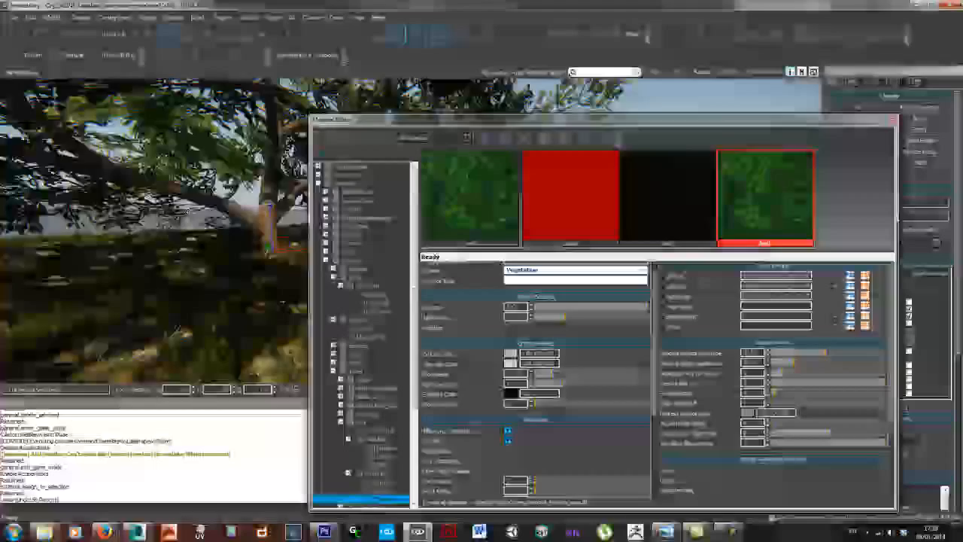
key("s")
right_click_drag(187, 211, 211, 213)
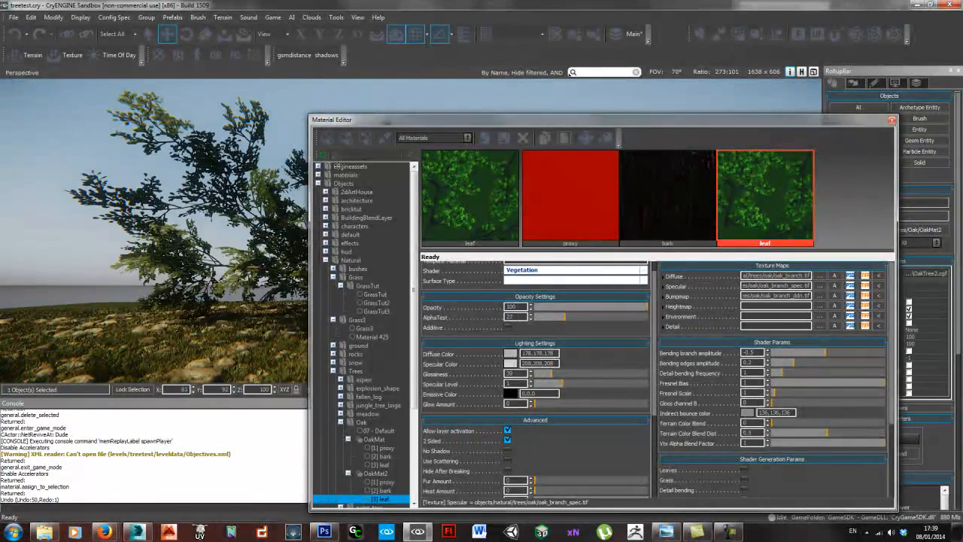
left_click_drag(469, 123, 626, 116)
scroll(376, 271, "up", 3)
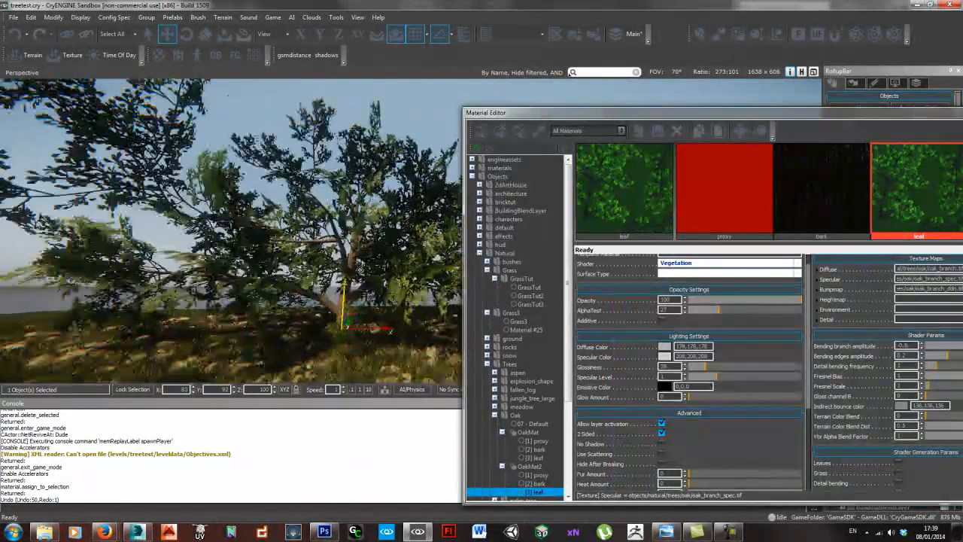
right_click_drag(393, 271, 372, 271)
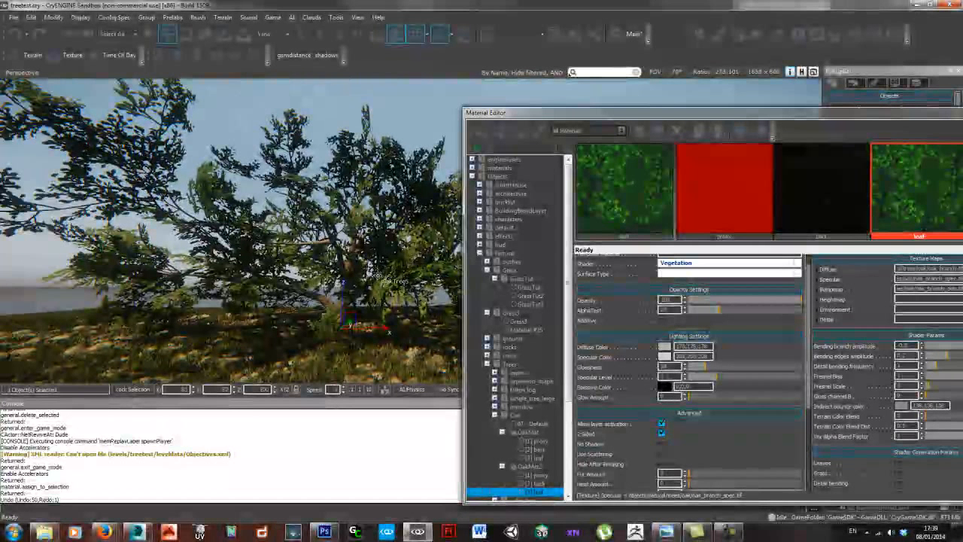
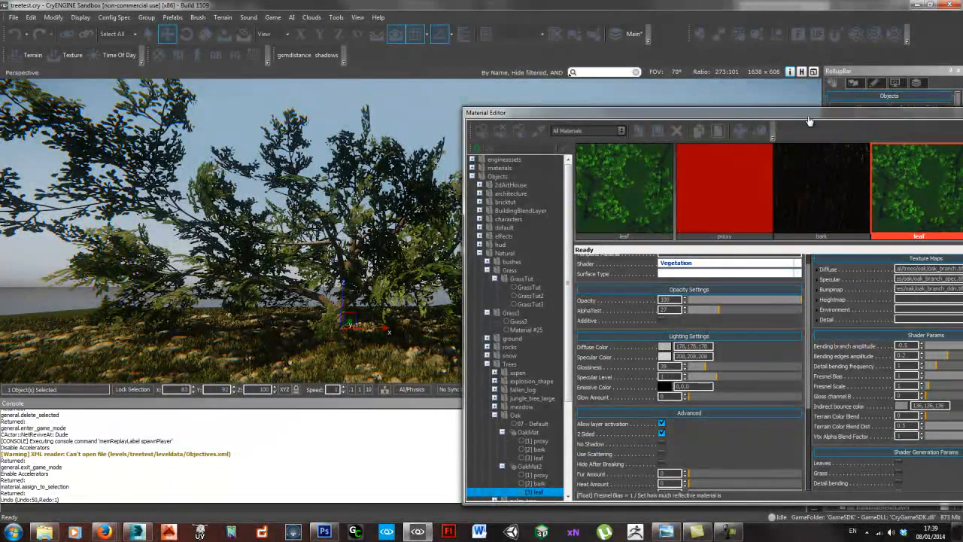
- Enable the Leaves shader generation option for the leaf sub-material
left_click_drag(809, 121, 675, 108)
left_click(763, 450)
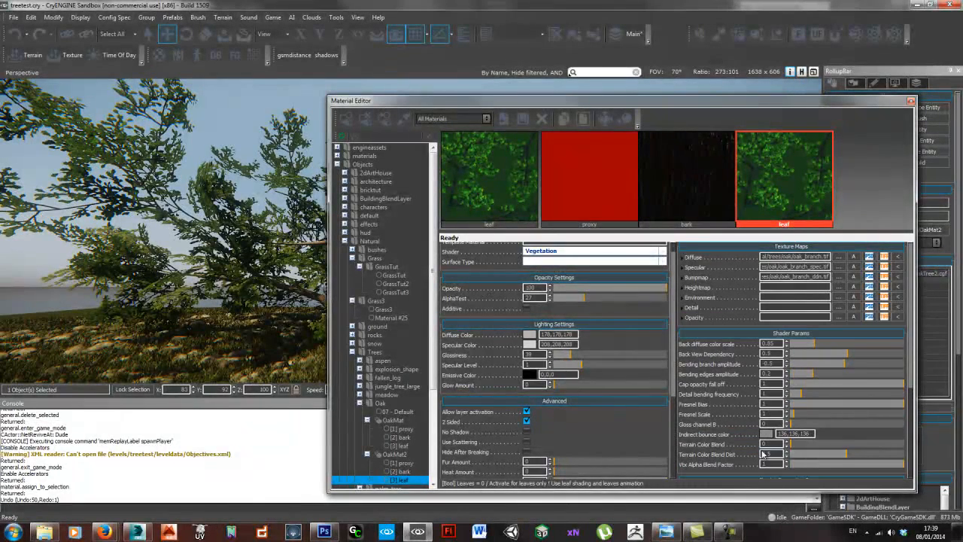
scroll(763, 395, "down", 3)
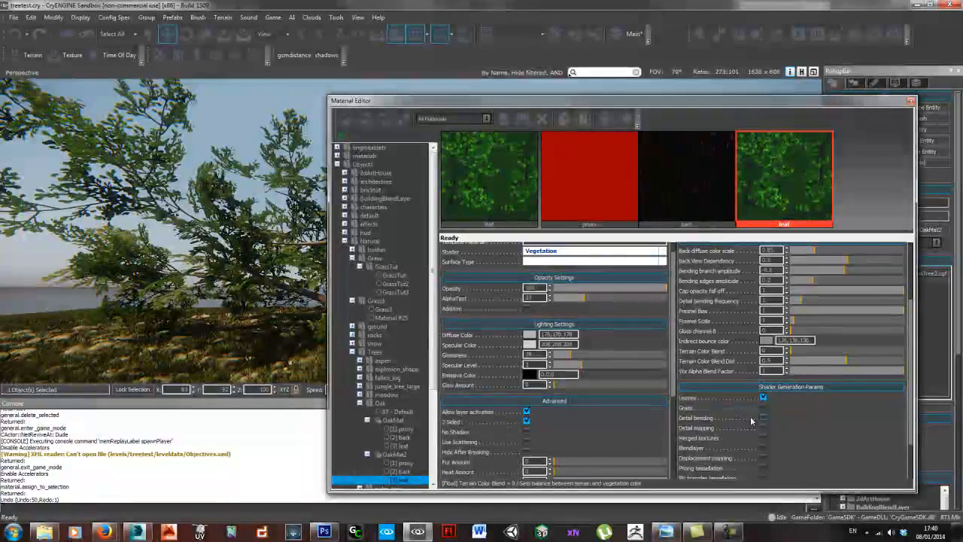
scroll(843, 339, "up", 1)
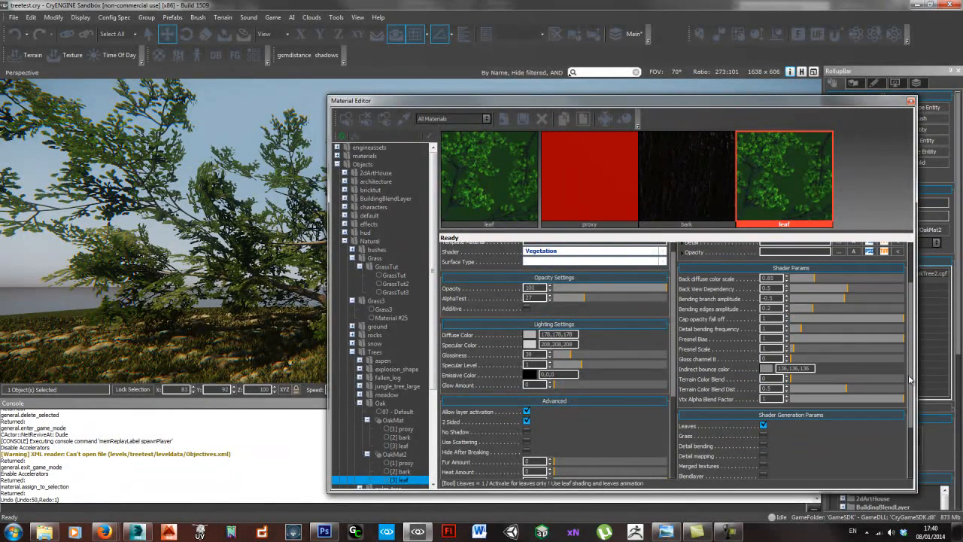
- Try the leaf sub-material's back diffuse color scale at its maximum of 4 and inspect the tree
mouse_move(815, 278)
left_mouse_down()
mouse_move(860, 278)
mouse_move(819, 280)
left_mouse_up()
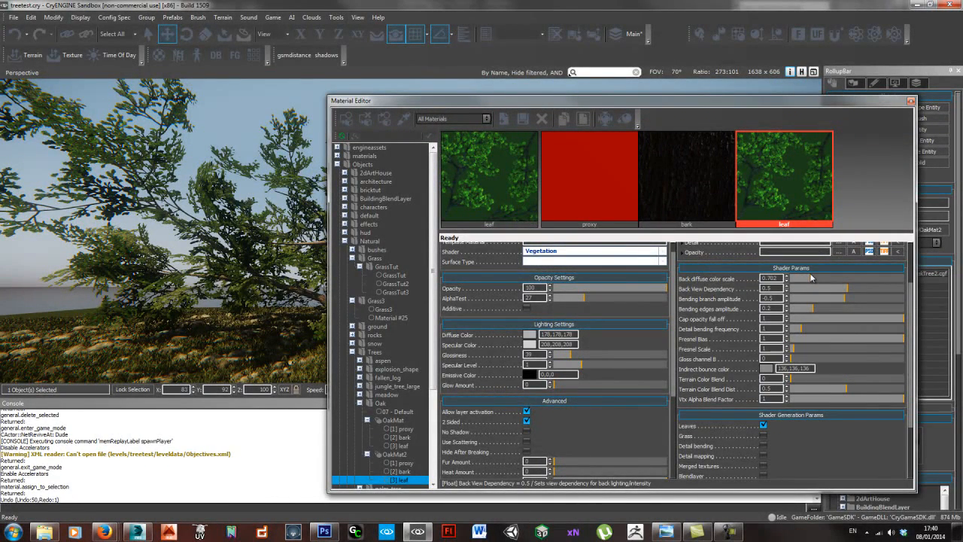
mouse_move(811, 277)
left_mouse_down()
mouse_move(818, 282)
mouse_move(801, 280)
mouse_move(932, 280)
left_mouse_up()
left_click_drag(581, 105, 827, 128)
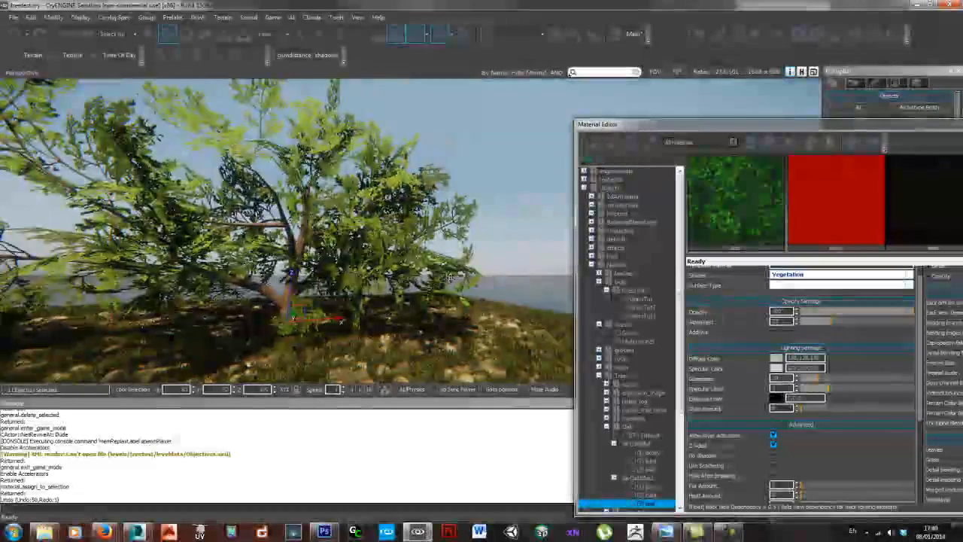
right_click_drag(450, 277, 391, 283)
key("w")
middle_click_drag(424, 289, 444, 292)
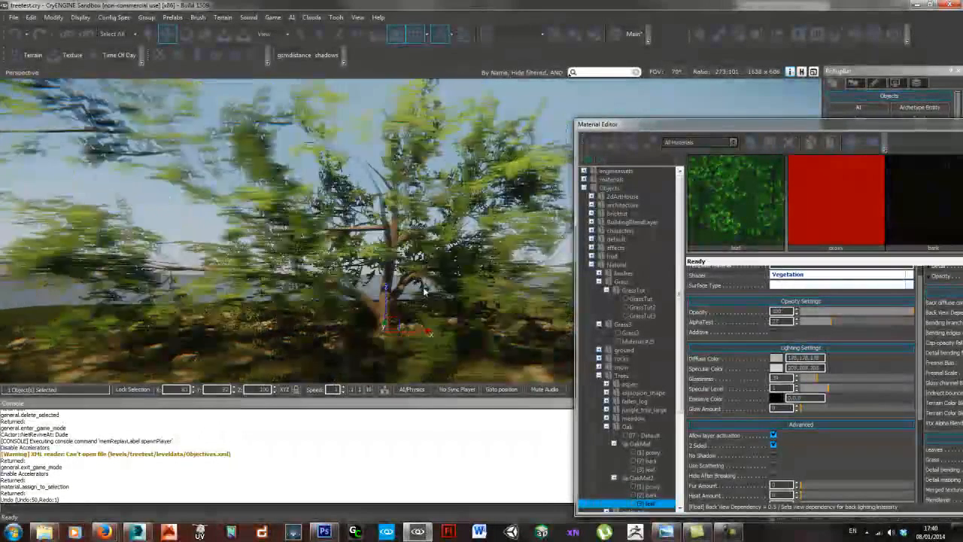
- Set the leaf sub-material's back diffuse color scale to 0.789 and uncover the whole tree
left_click_drag(827, 125, 570, 90)
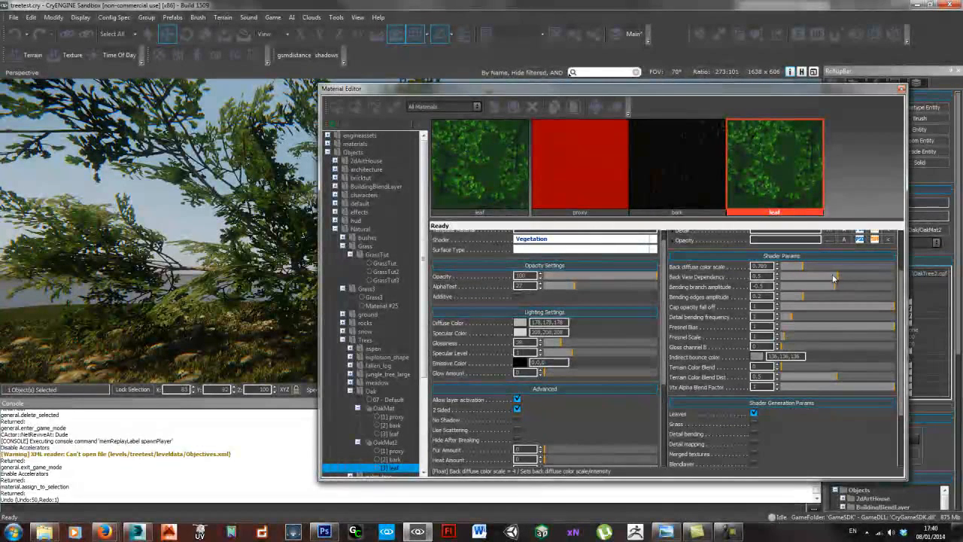
left_click_drag(683, 93, 962, 137)
right_click_drag(563, 298, 563, 298)
- Brighten the leaf sub-material's diffuse colour to a pale lilac grey of about 206,198,209
left_click(866, 368)
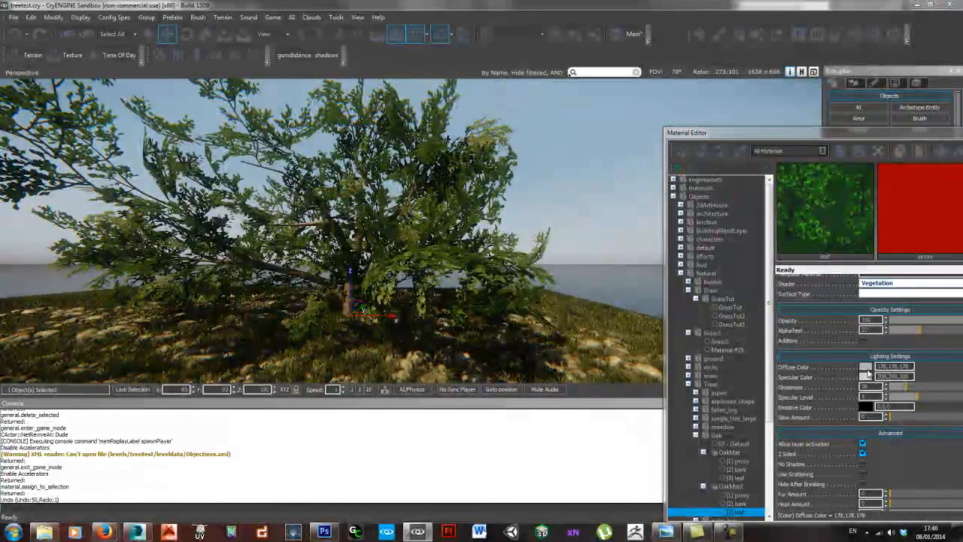
left_click(455, 273)
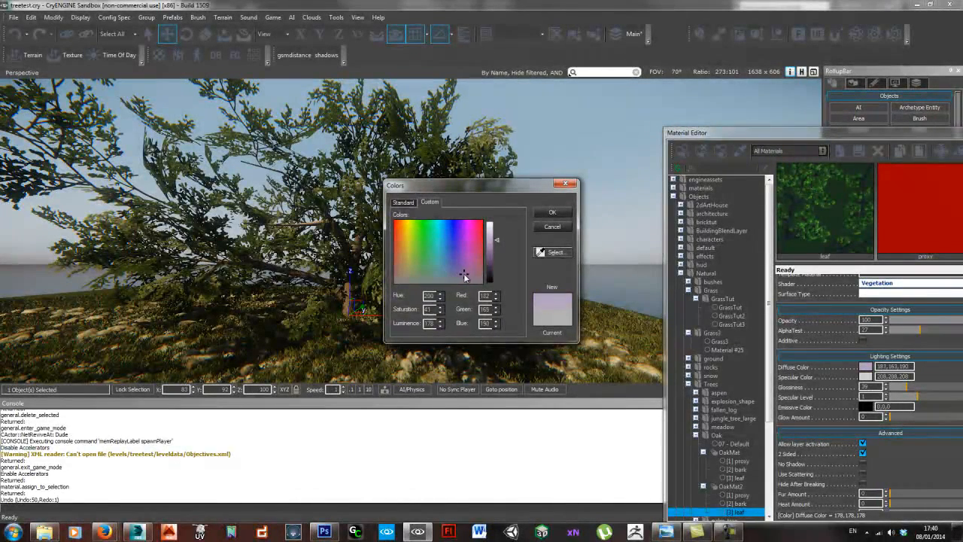
left_click_drag(498, 239, 497, 233)
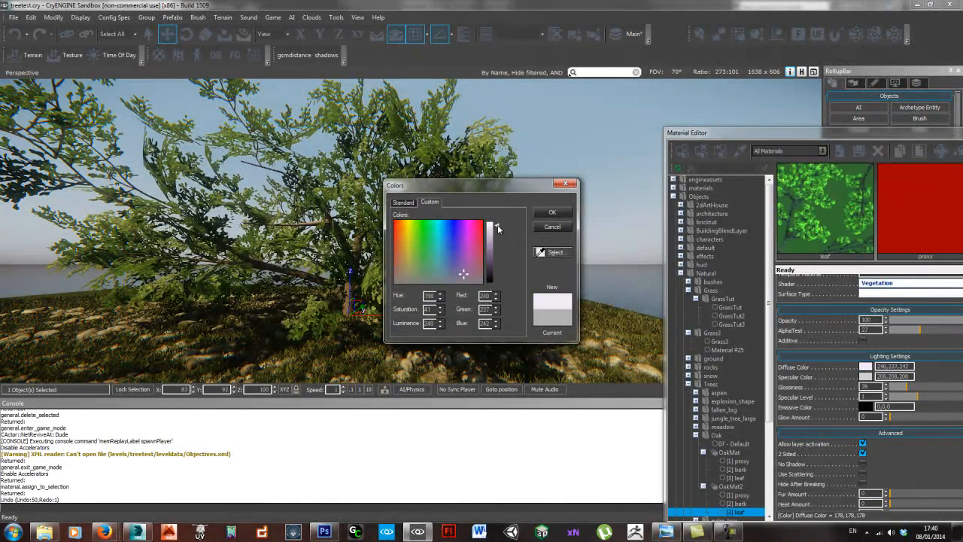
left_click(463, 272)
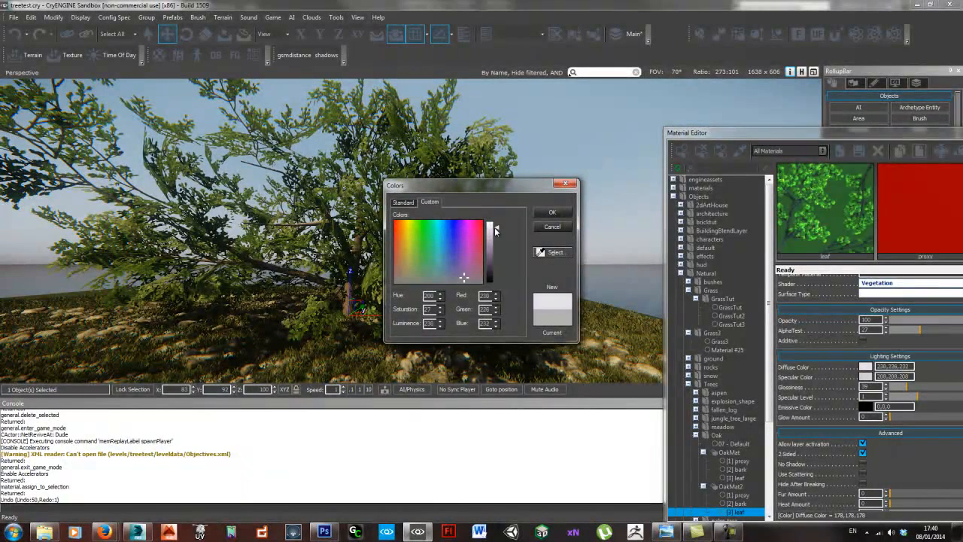
left_click(559, 212)
- Raise the leaf sub-material's alpha test to 38 while judging the whole tree from a distance
key("w")
right_click_drag(440, 261, 329, 199)
key("s")
key("s")
key("s")
key("s")
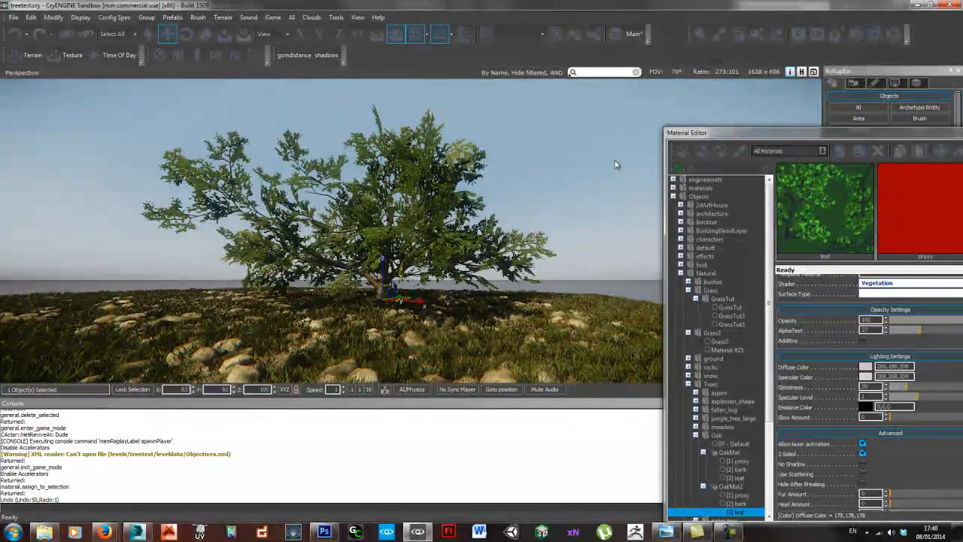
left_click(932, 330)
left_click_drag(929, 333, 934, 334)
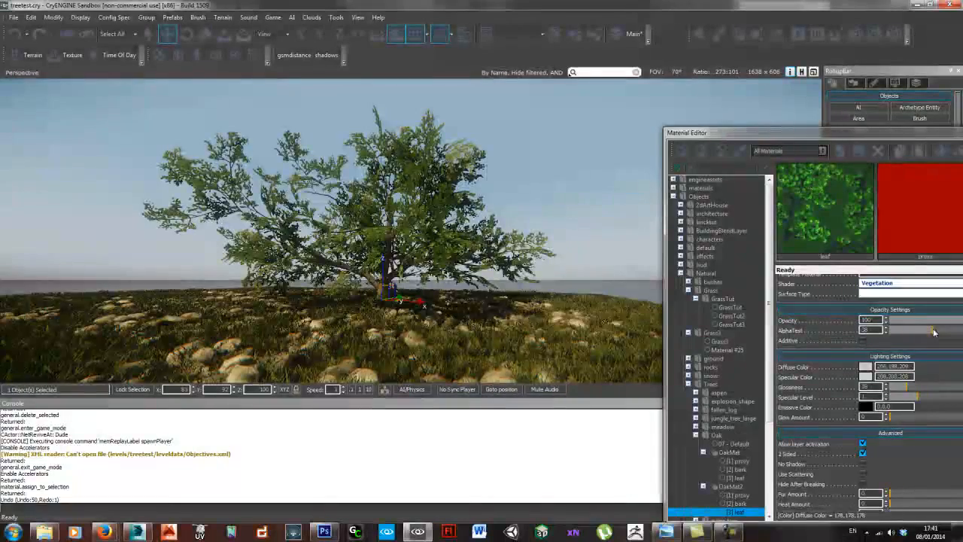
- Examine the leaf cutouts, branches and trunk up close and from further away
key("w")
right_click_drag(407, 251, 322, 178)
key("w")
key("s")
key("s")
key("w")
key("w")
key("s")
key("a")
key("s")
key("w")
- Change the bark sub-material's diffuse colour to a greener blue of 114,156,180
left_click_drag(897, 132, 688, 112)
left_click(826, 217)
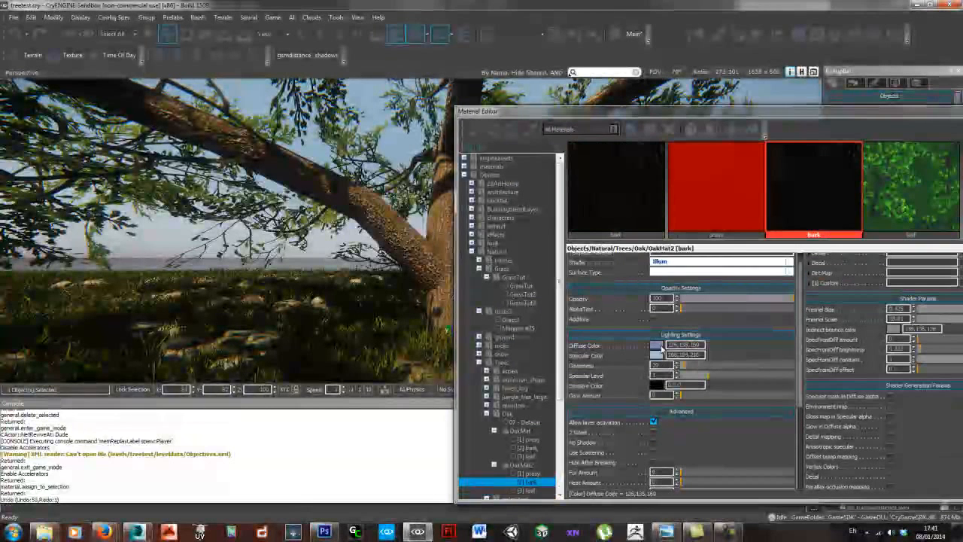
left_click(657, 344)
left_click_drag(481, 192, 600, 203)
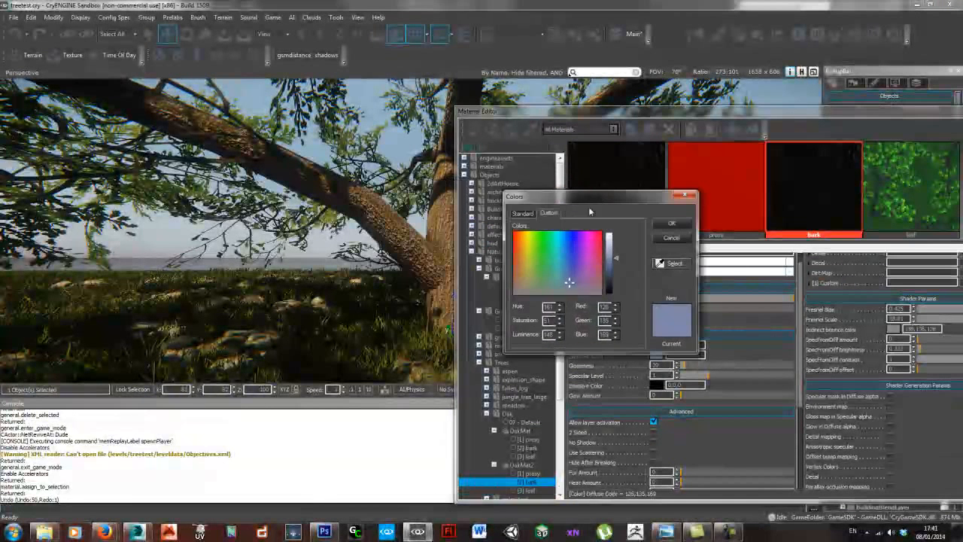
left_click_drag(569, 284, 565, 275)
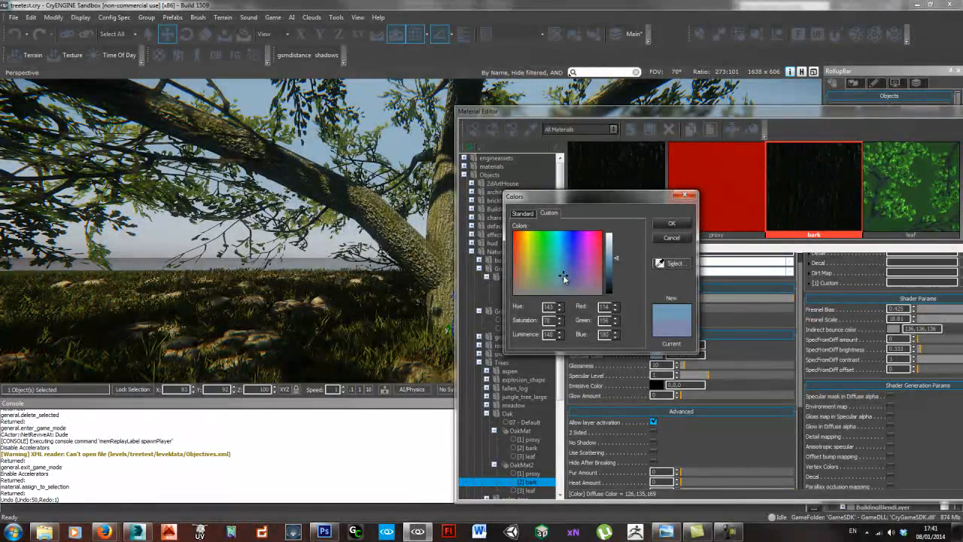
left_click(671, 225)
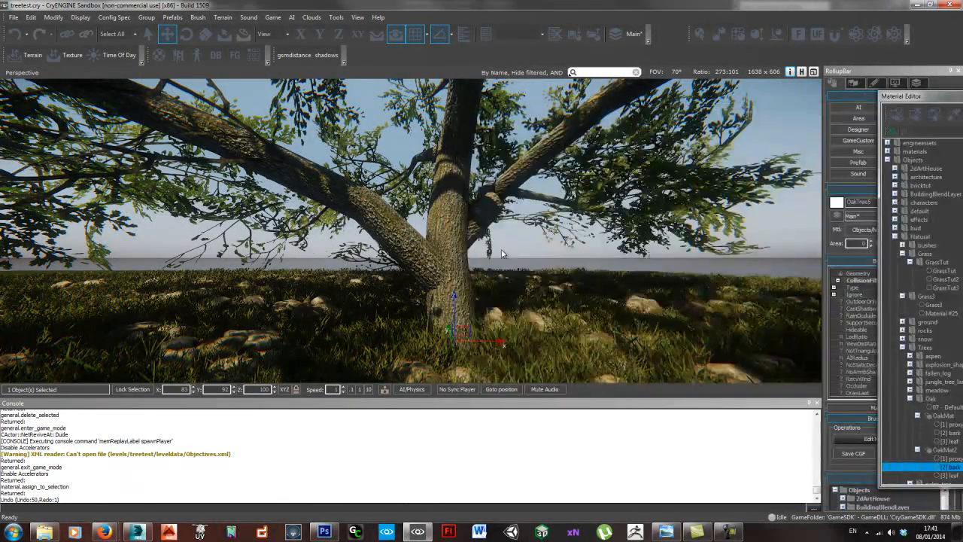
- Move the material window out of the way and delete the placed oak tree brush from the level
mouse_move(502, 250)
right_mouse_down()
mouse_move(530, 258)
mouse_move(502, 258)
right_mouse_up()
key("s")
key("a")
key("w")
key("s")
left_click_drag(944, 97, 962, 160)
right_click_drag(423, 274, 435, 269)
key("Delete")
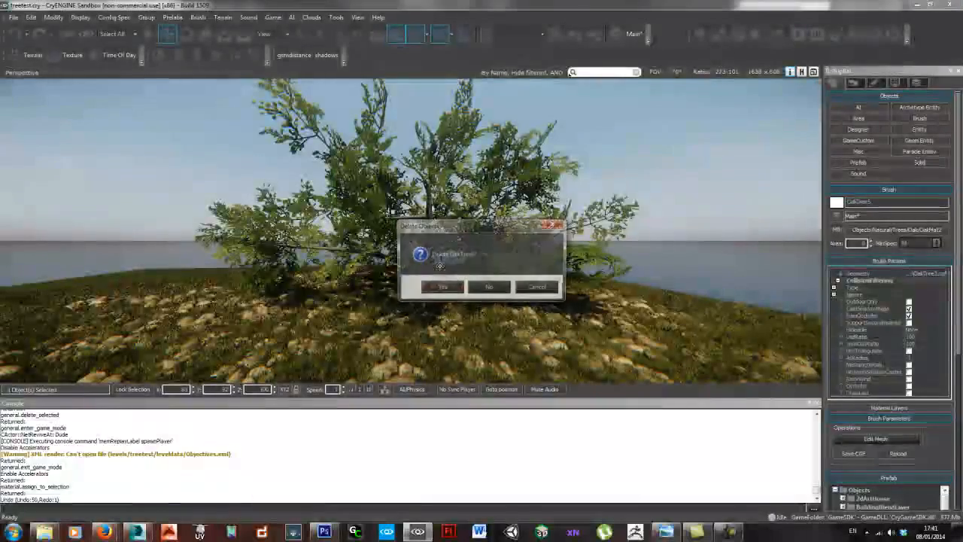
key("Return")
right_click_drag(491, 307, 492, 308)
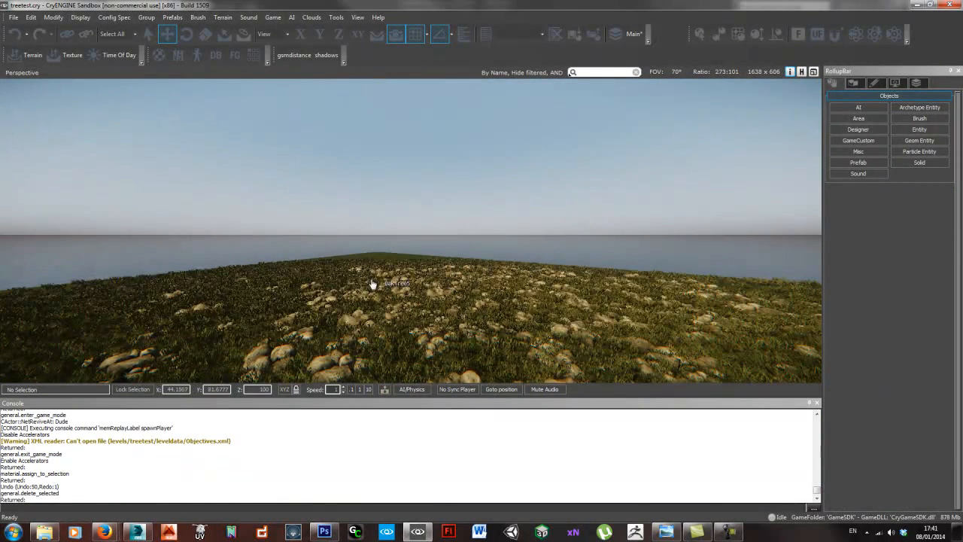
- Create a new terrain vegetation category named "tress"
left_click(854, 83)
left_click(865, 119)
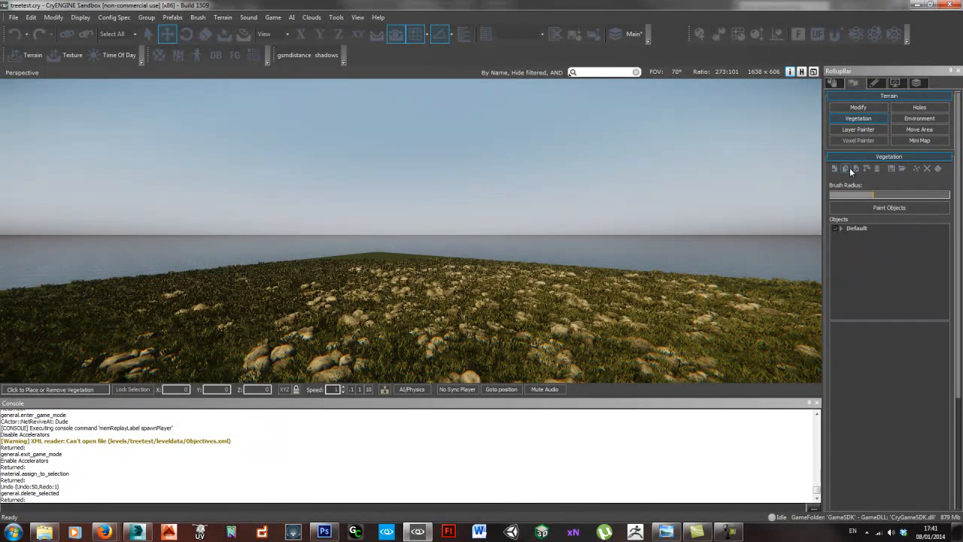
left_click(867, 169)
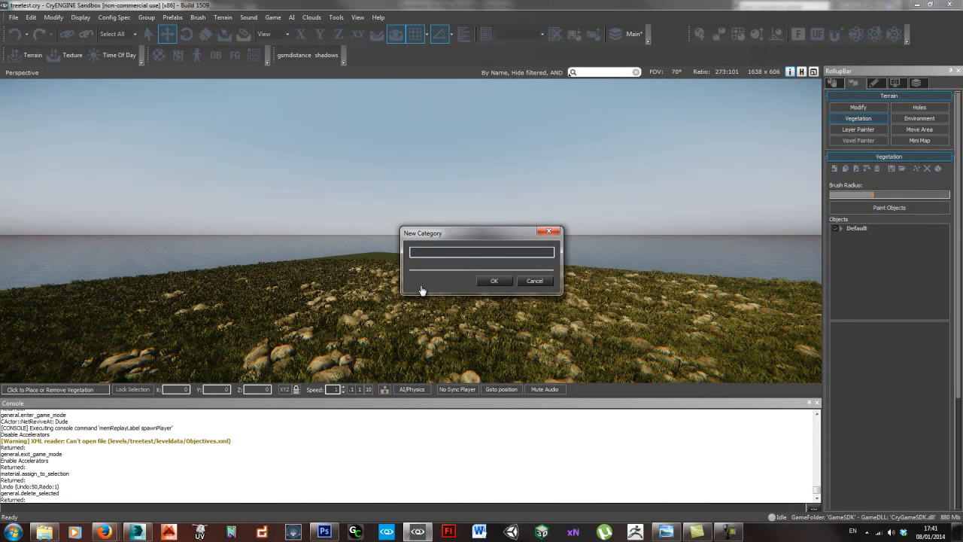
key("Return")
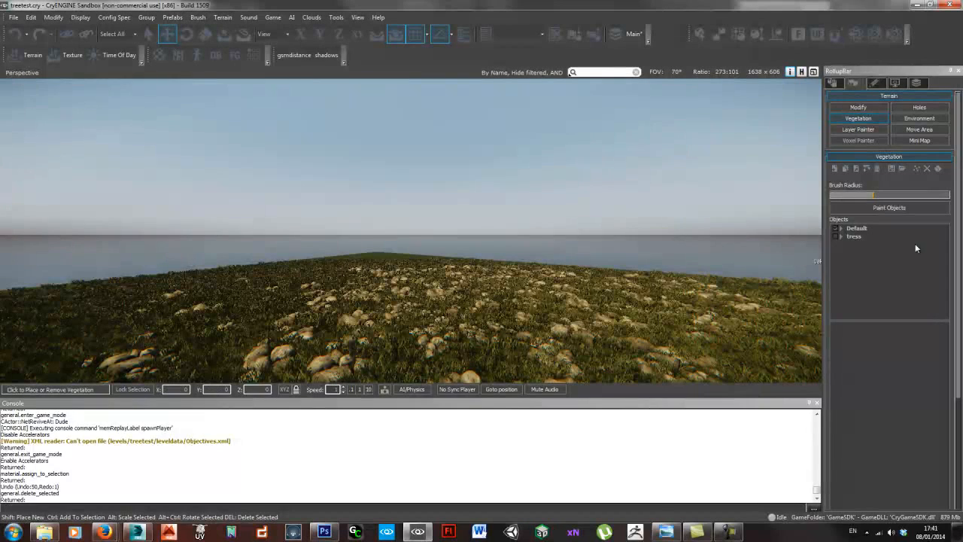
- Add OakTree2.cgf from Natural/Trees/Oak as a vegetation object in the tress category
left_click(854, 237)
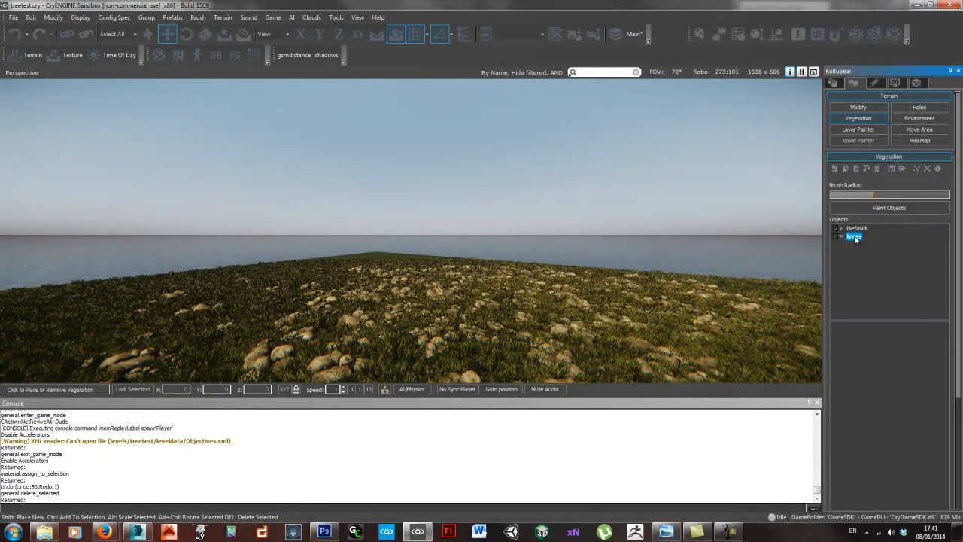
left_click(835, 168)
left_click(918, 244)
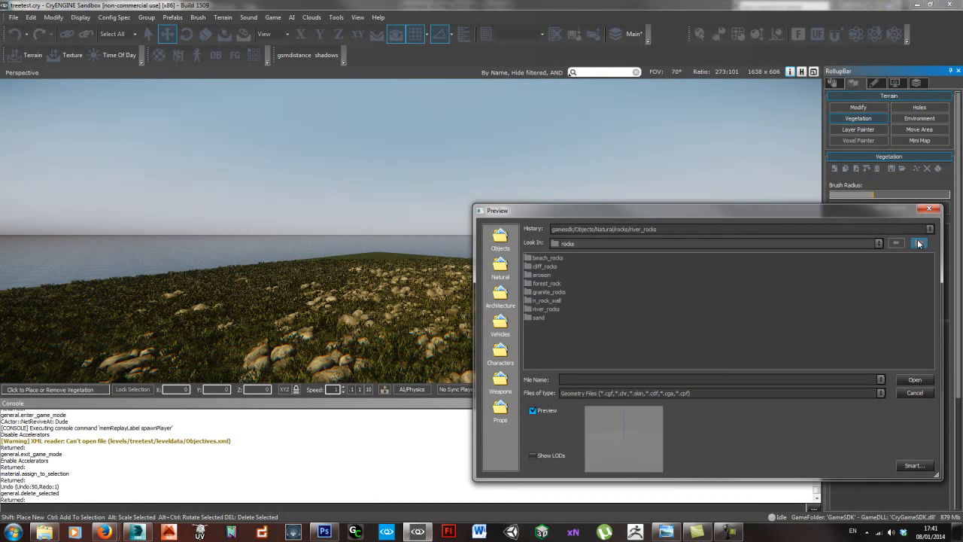
left_click(919, 243)
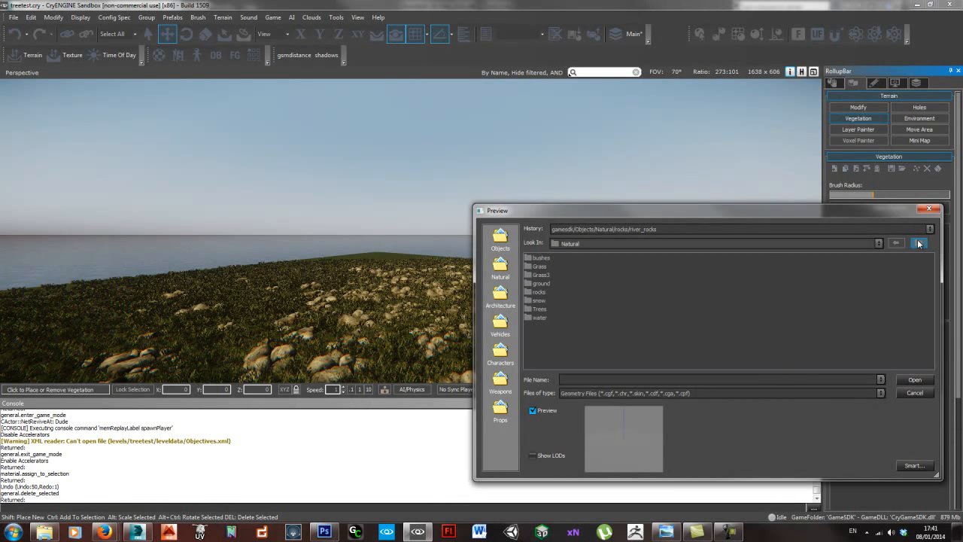
double_click(539, 309)
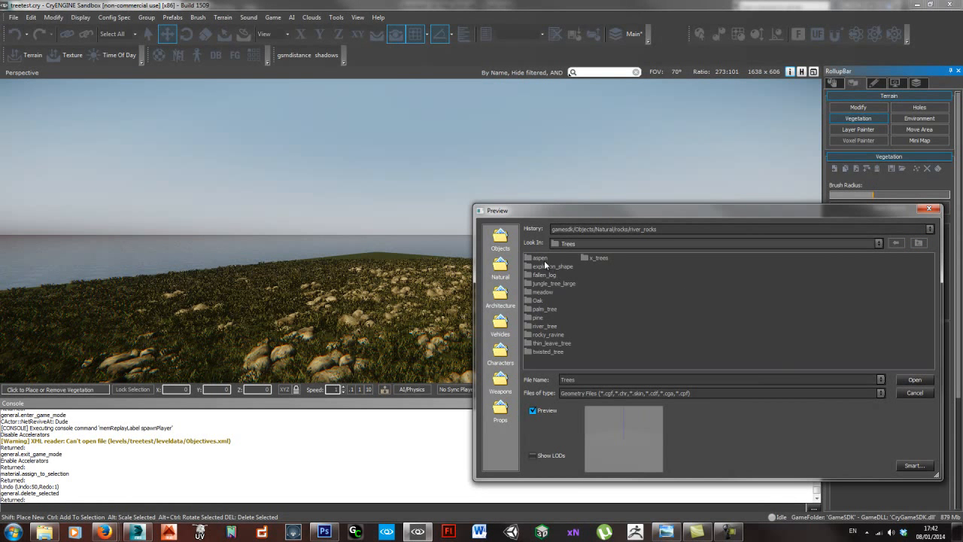
double_click(538, 300)
left_click(541, 266)
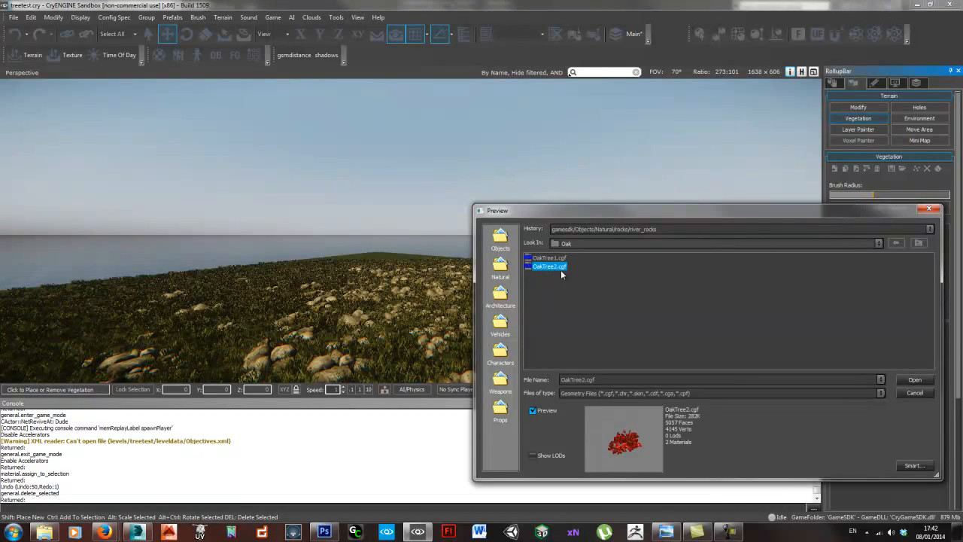
left_click(914, 380)
- Assign the oak material to the oaktree2 vegetation object
left_click(870, 244)
left_click_drag(946, 335, 911, 490)
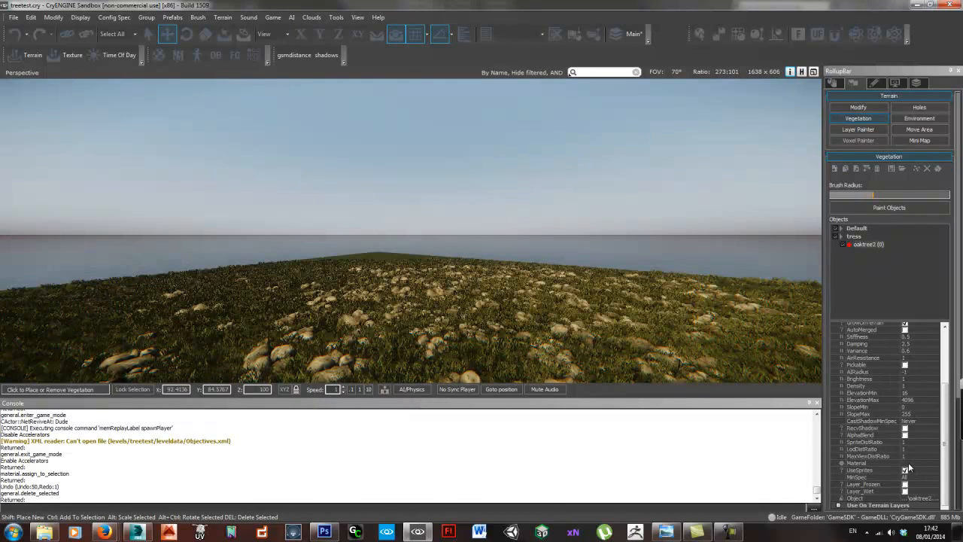
left_click(934, 462)
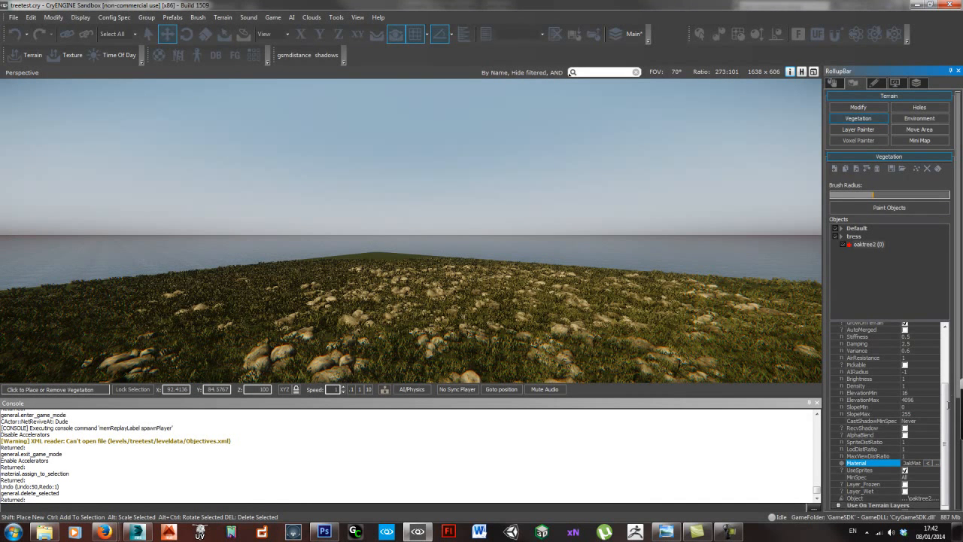
- Set the oaktree2 vegetation object's SizeVar to 0.5 and enable RandomRotation
scroll(903, 392, "up", 4)
left_click(909, 326)
left_click(908, 334)
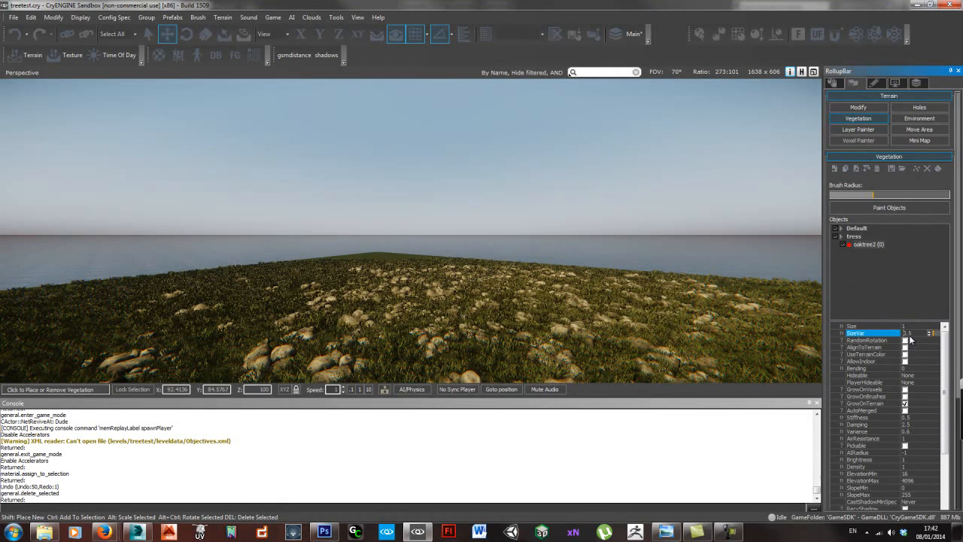
left_click(905, 340)
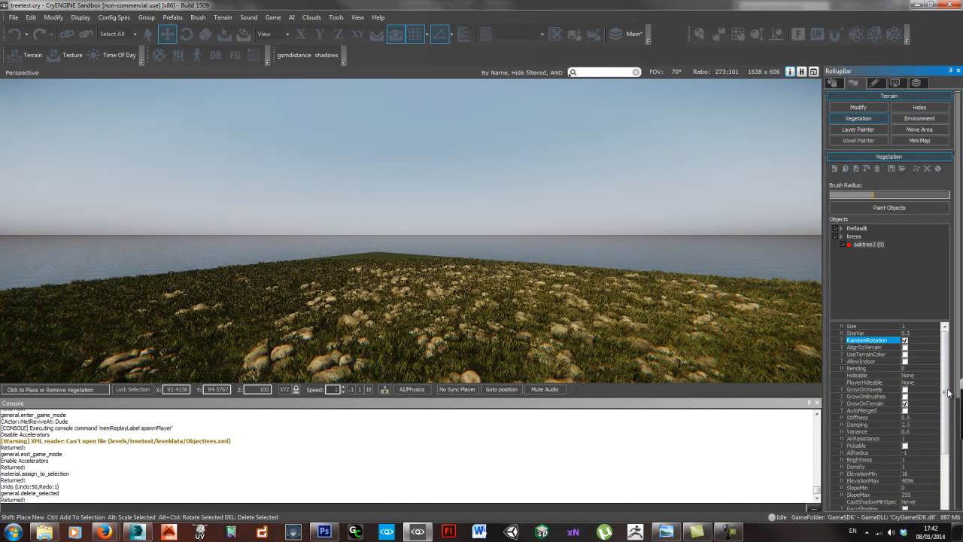
- Set the oaktree2 vegetation object's CastShadowMinSpec to Low and its Density to 6
scroll(948, 392, "down", 3)
left_click(913, 436)
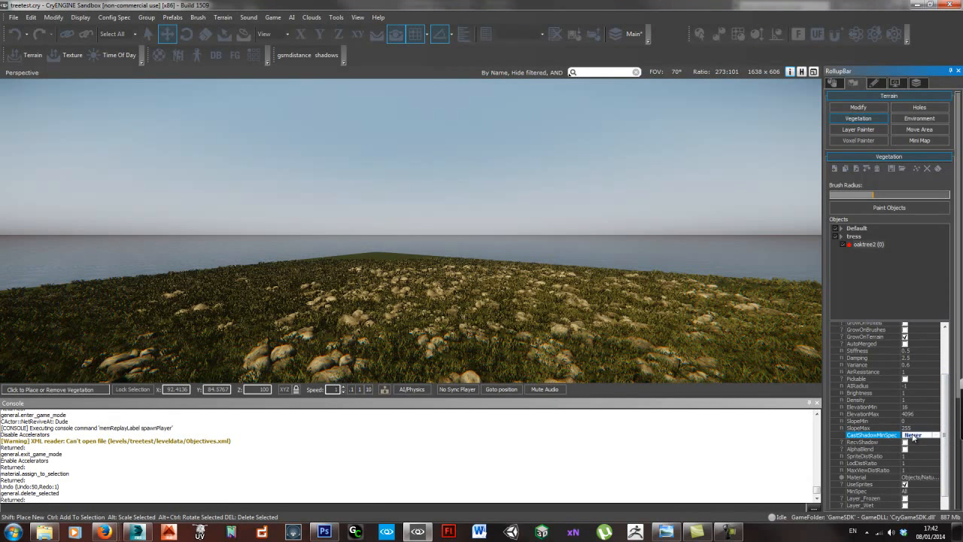
left_click(913, 437)
left_click(909, 450)
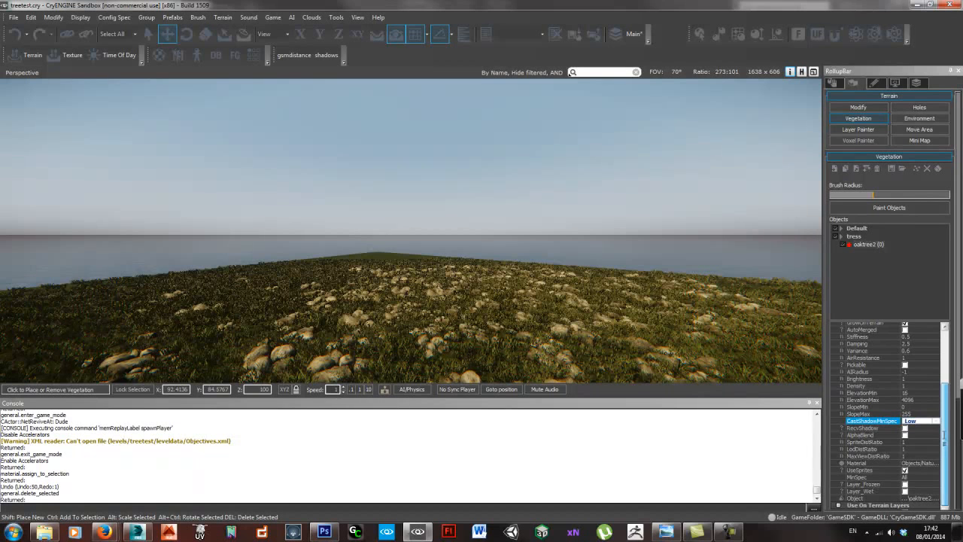
left_click(913, 386)
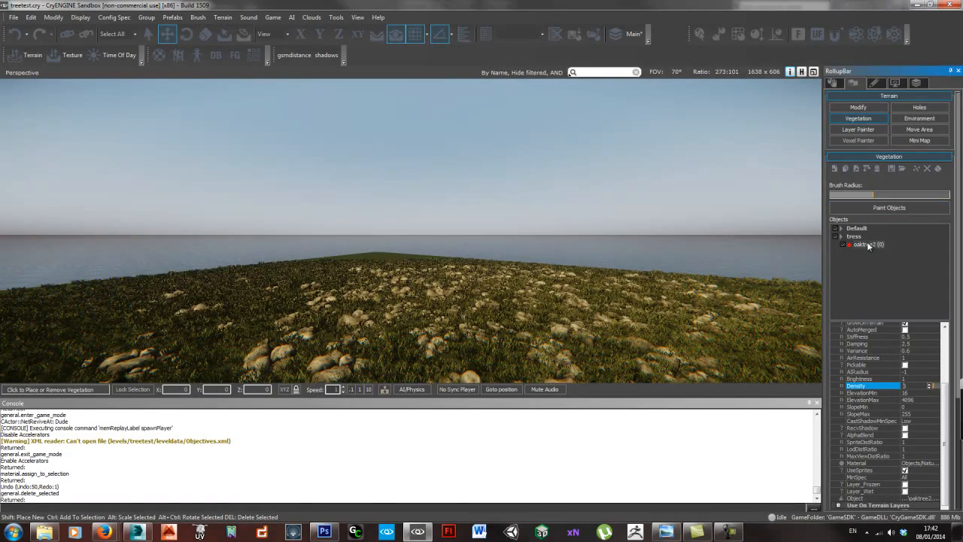
- Paint oaktree2 vegetation over the grassy terrain in front of the camera
left_click(878, 210)
left_click(475, 301)
right_click_drag(479, 298, 652, 309)
left_click(489, 301)
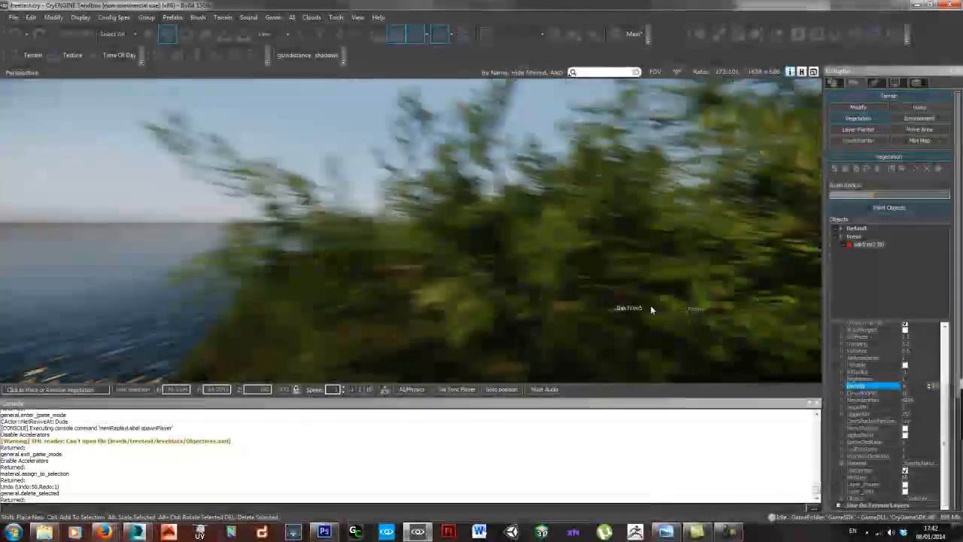
- Inspect the painted oak trees from outside and within, walk among them in game mode, and return to the editor
key("s")
left_click_drag(651, 308, 364, 239)
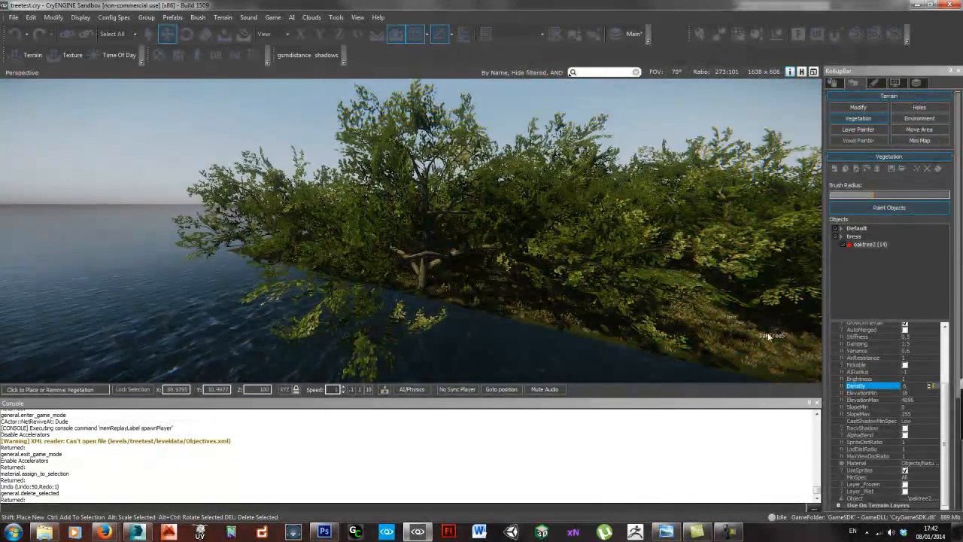
key("w")
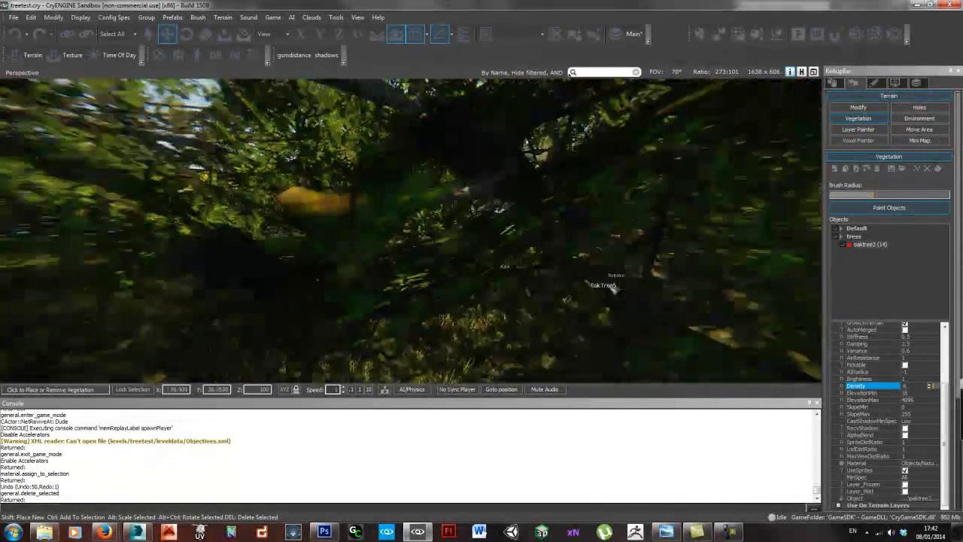
key("w")
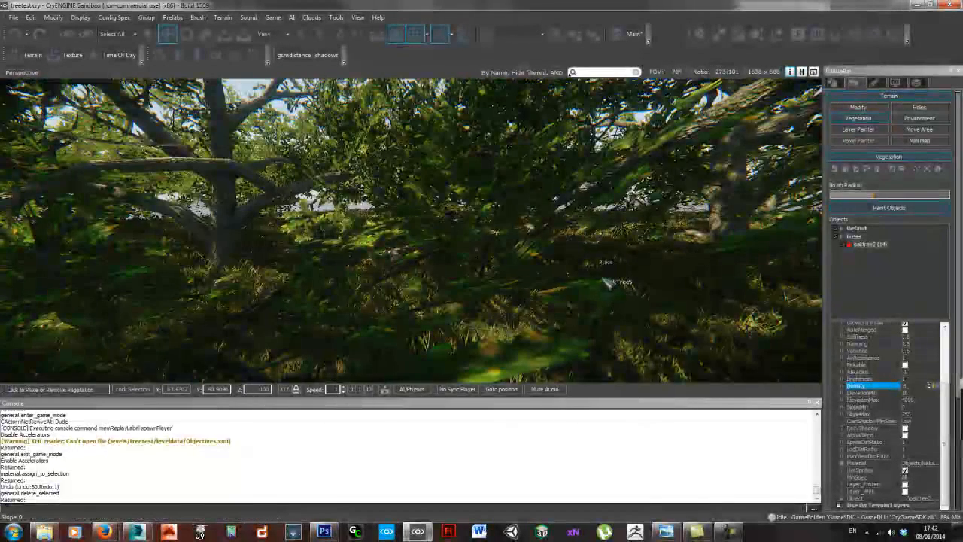
key("ctrl+g")
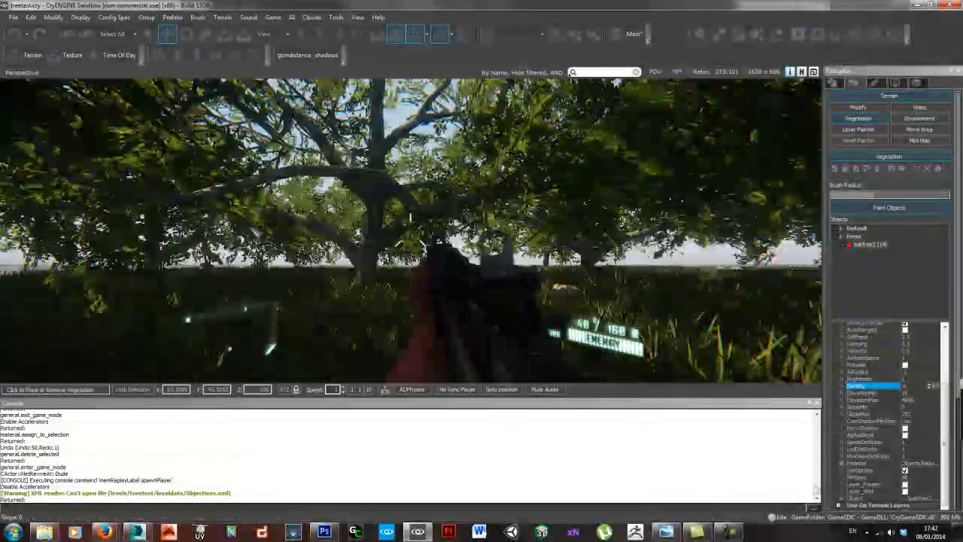
key("w")
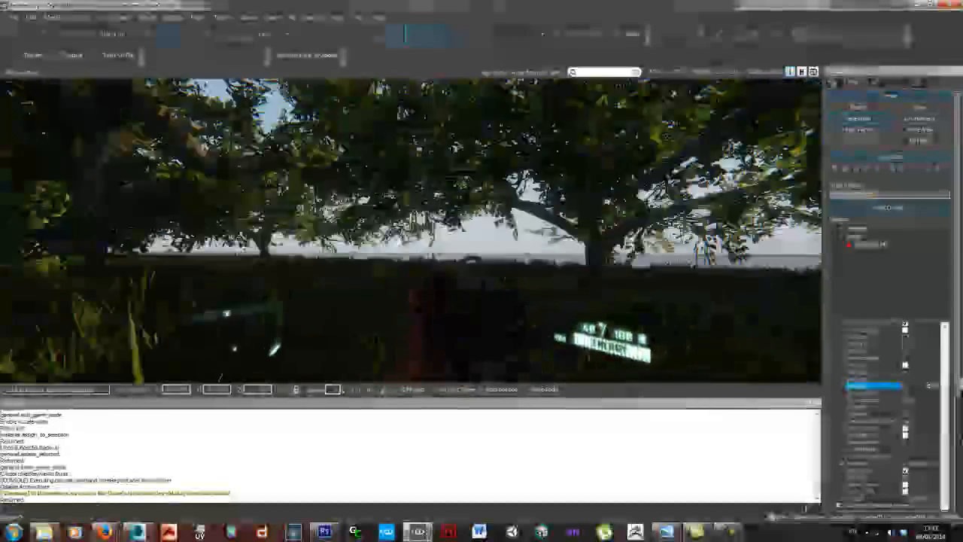
key("w")
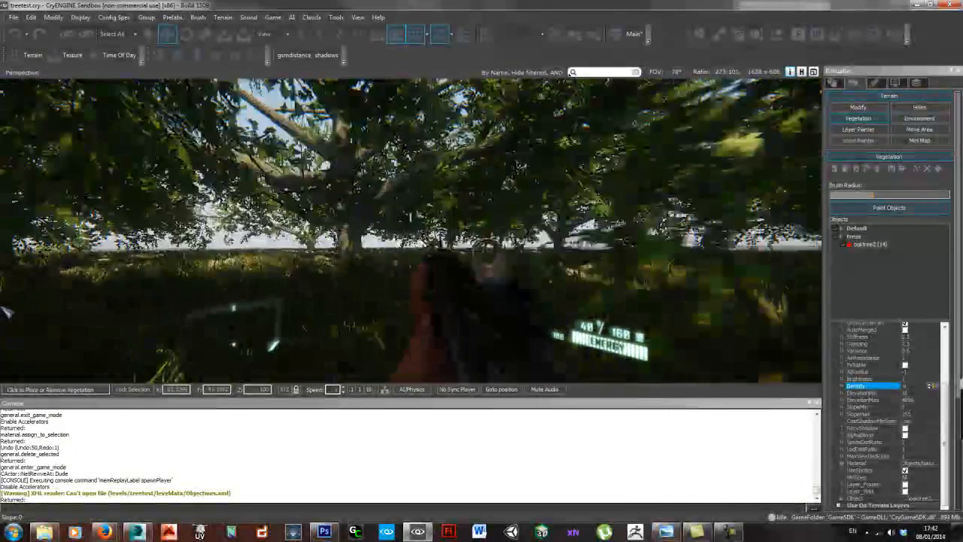
key("w")
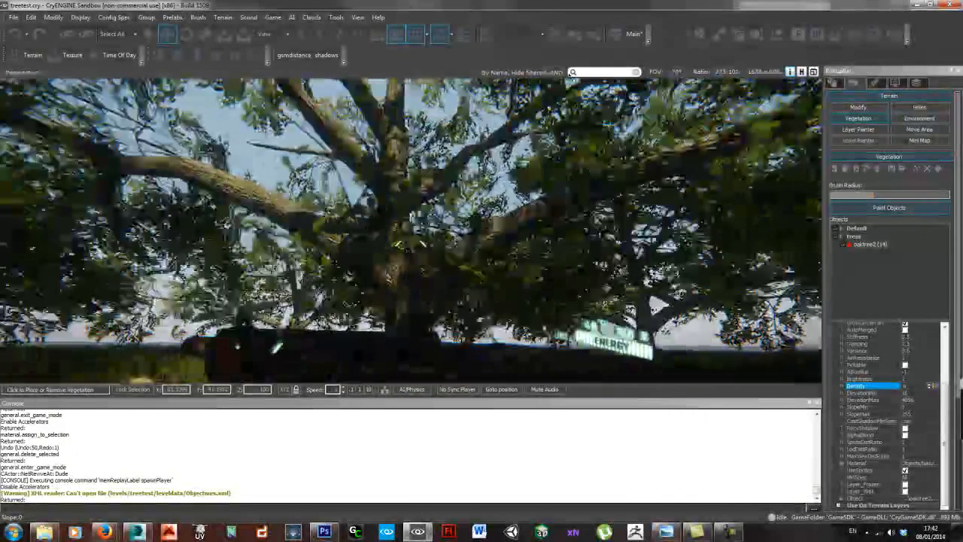
key("w")
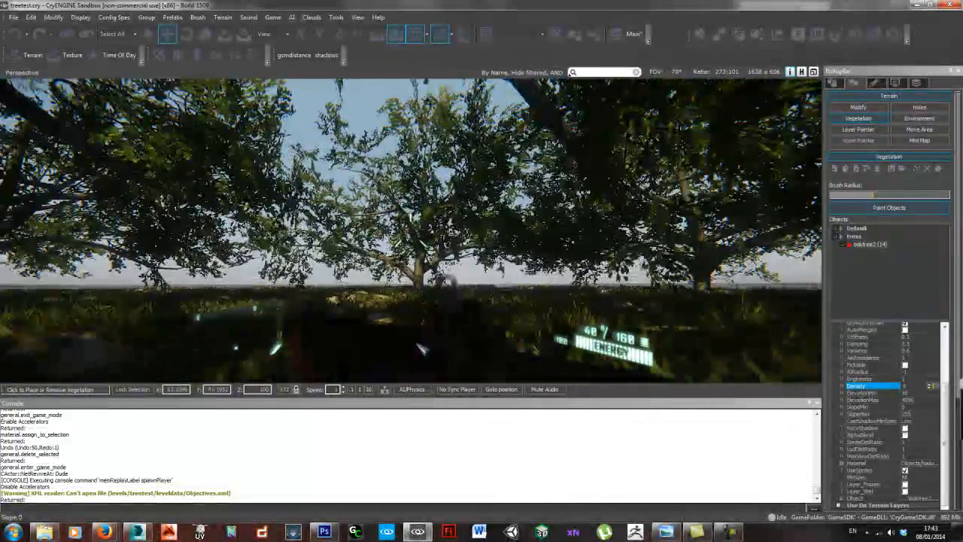
key("w")
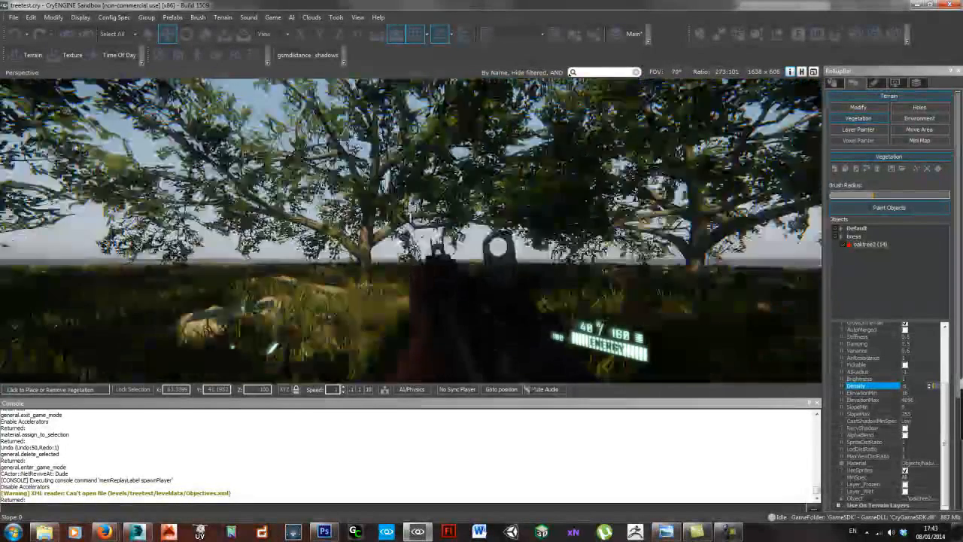
key("w")
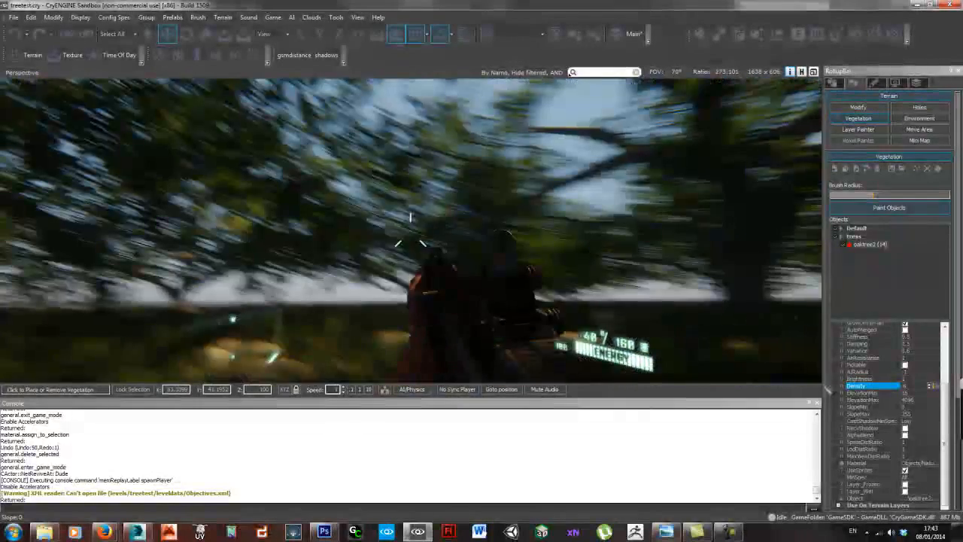
key("w")
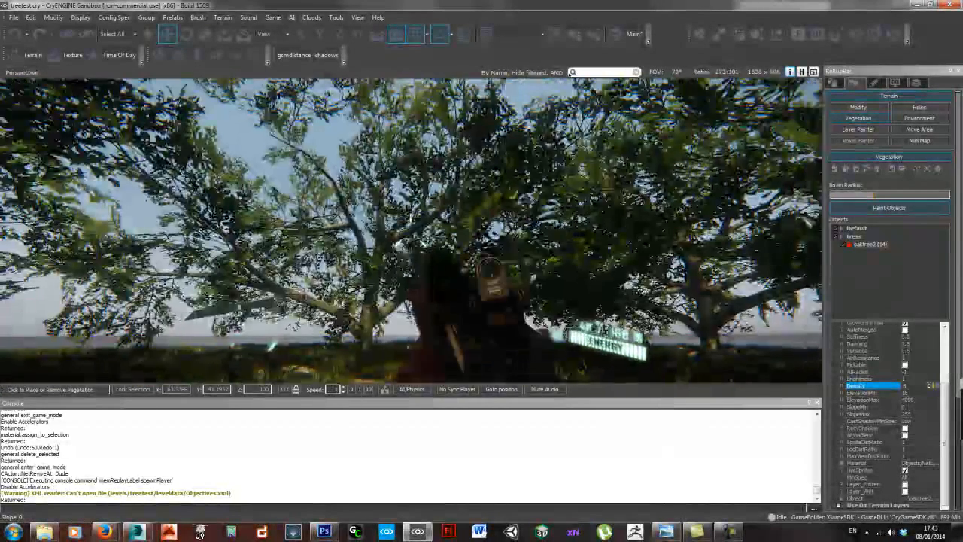
key("w")
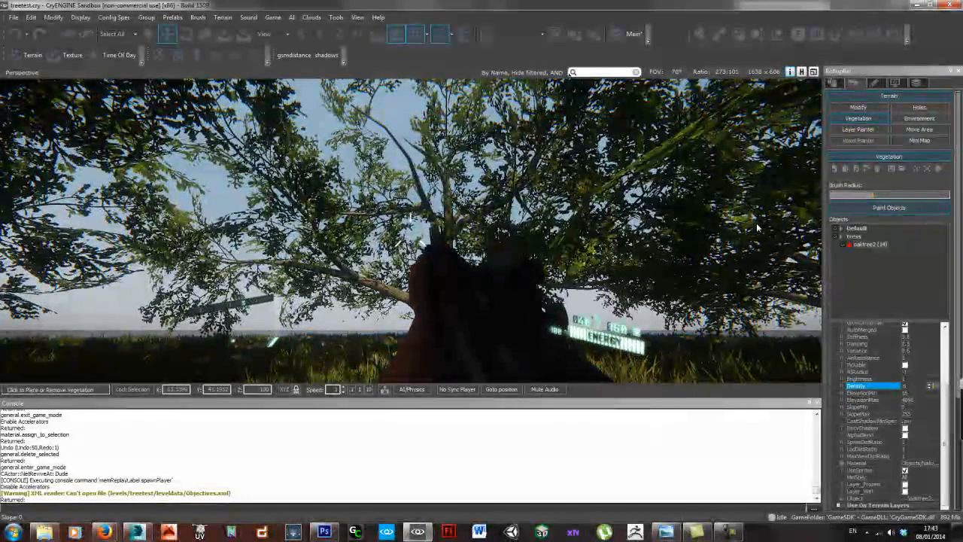
key("Escape")
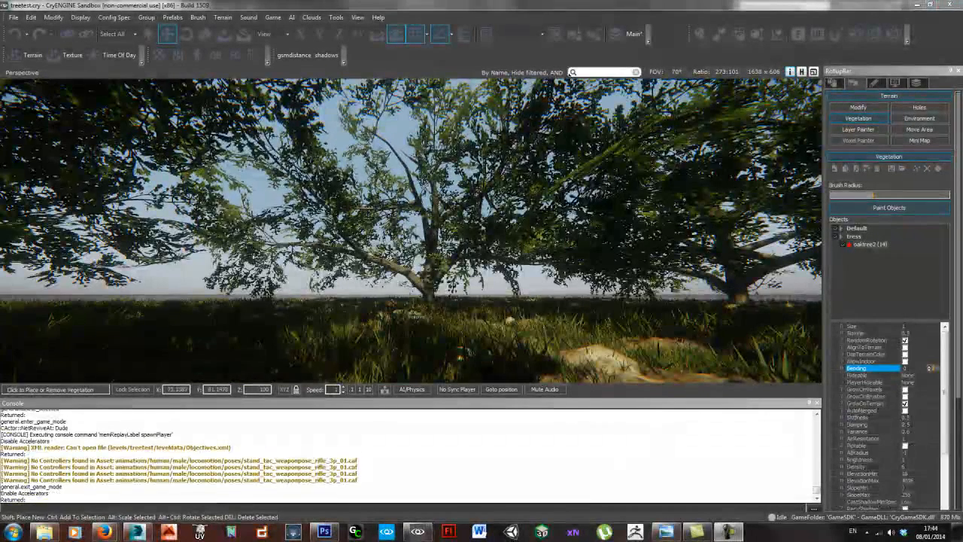
- Change the oaktree2 vegetation object's Bending value and check the wind movement on the branches up close
right_click_drag(516, 295, 522, 297)
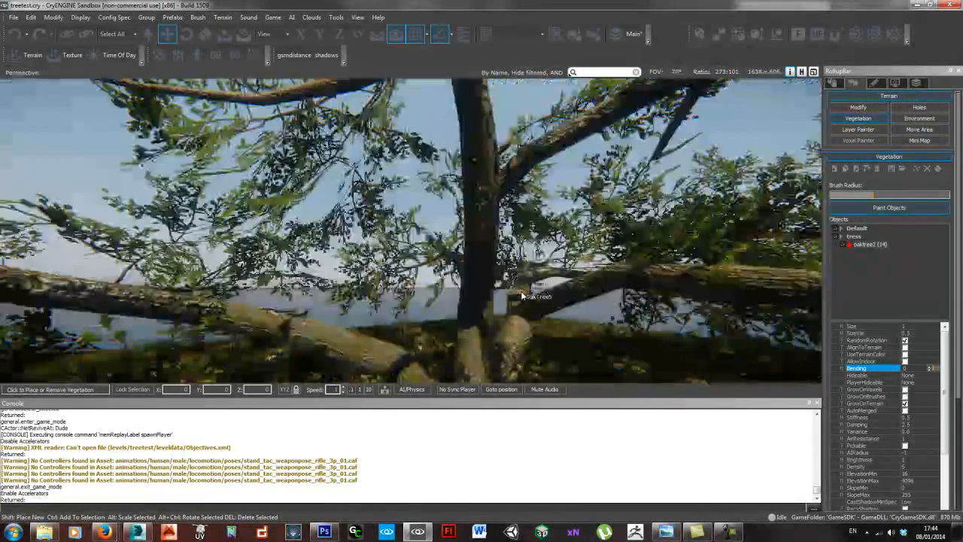
key("w")
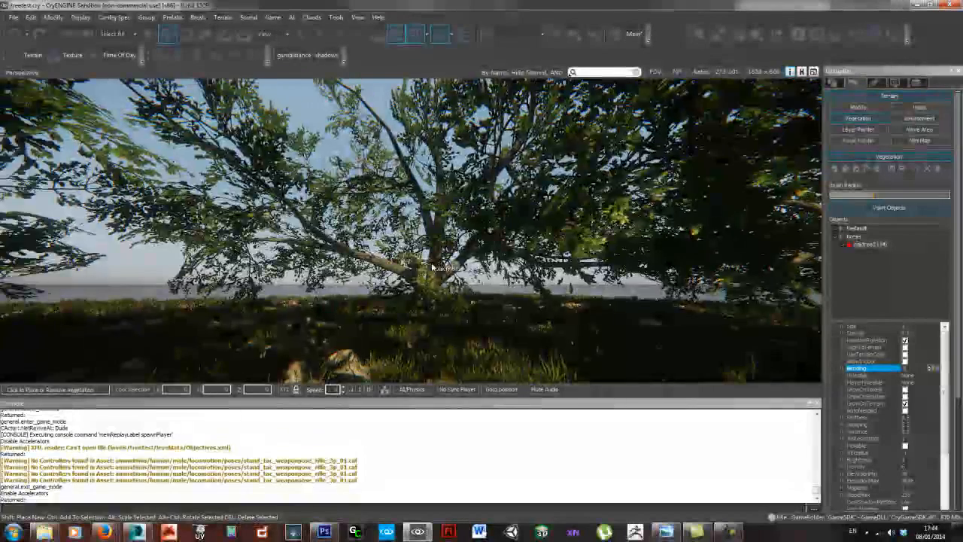
right_click_drag(520, 297, 361, 256)
key("w")
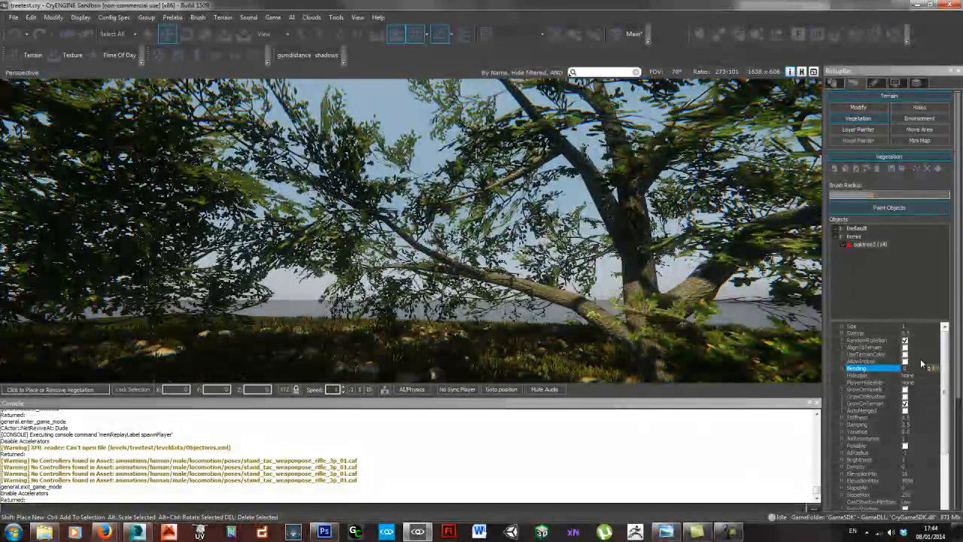
left_click_drag(911, 368, 871, 368)
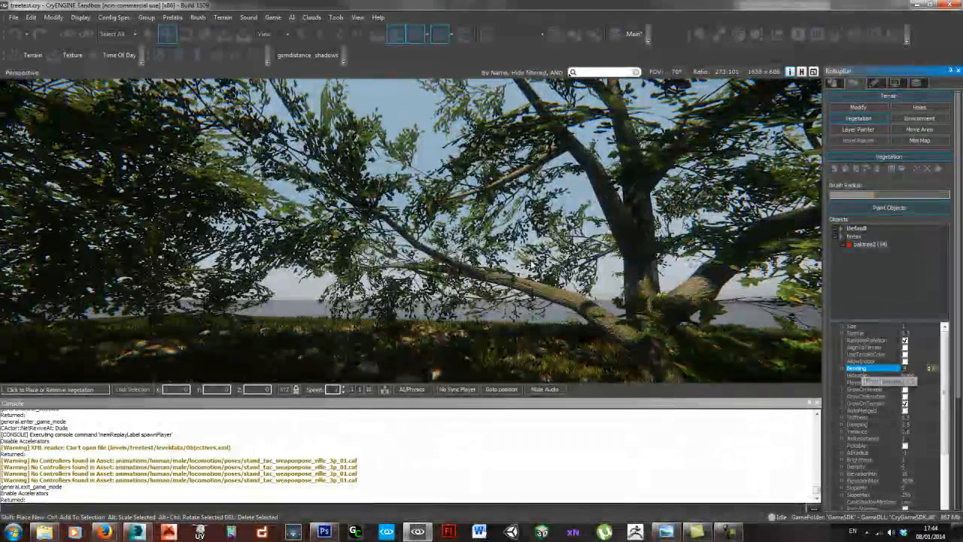
right_click_drag(531, 263, 530, 263)
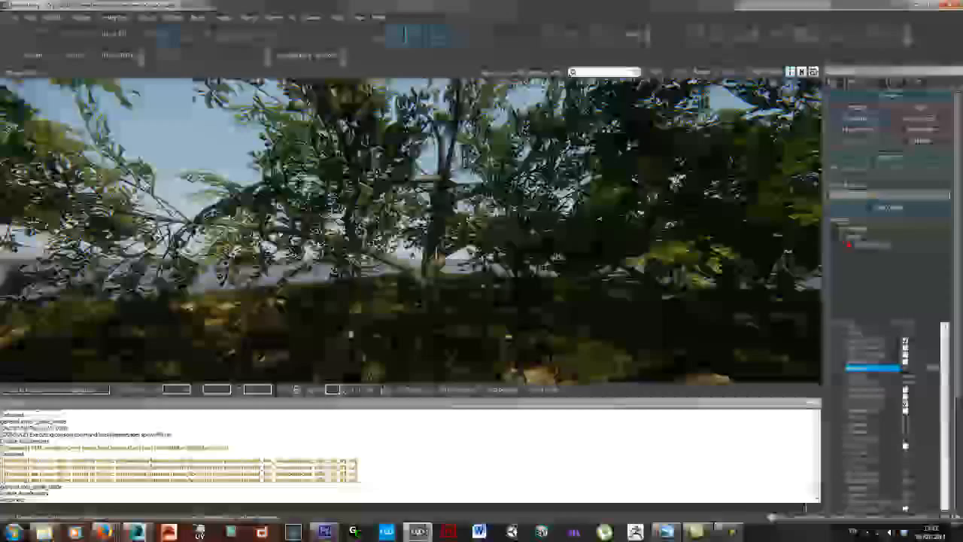
- Bring the Material Editor back into view and enable Detail bending on OakMat's leaf sub-material
left_click_drag(962, 106, 688, 103)
left_click(680, 186)
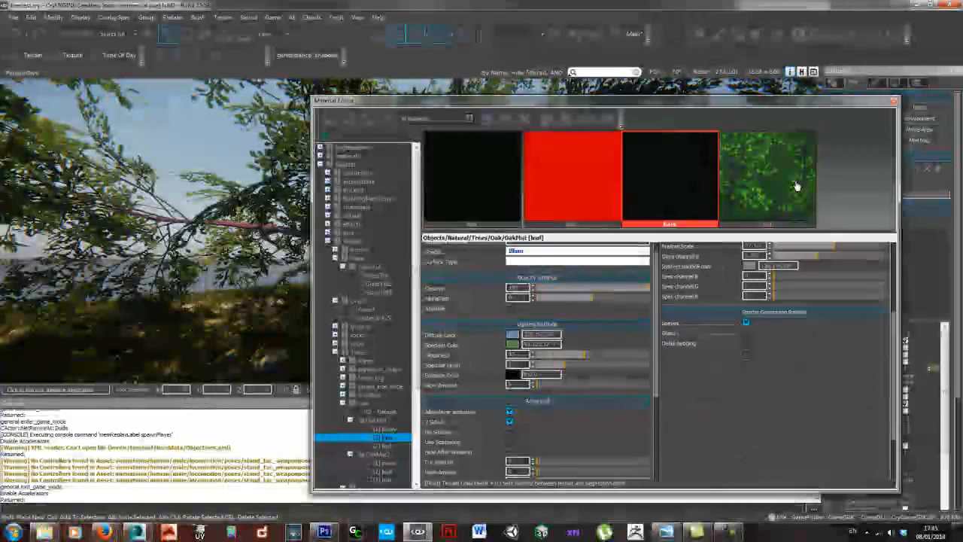
left_click(797, 186)
left_click(747, 405)
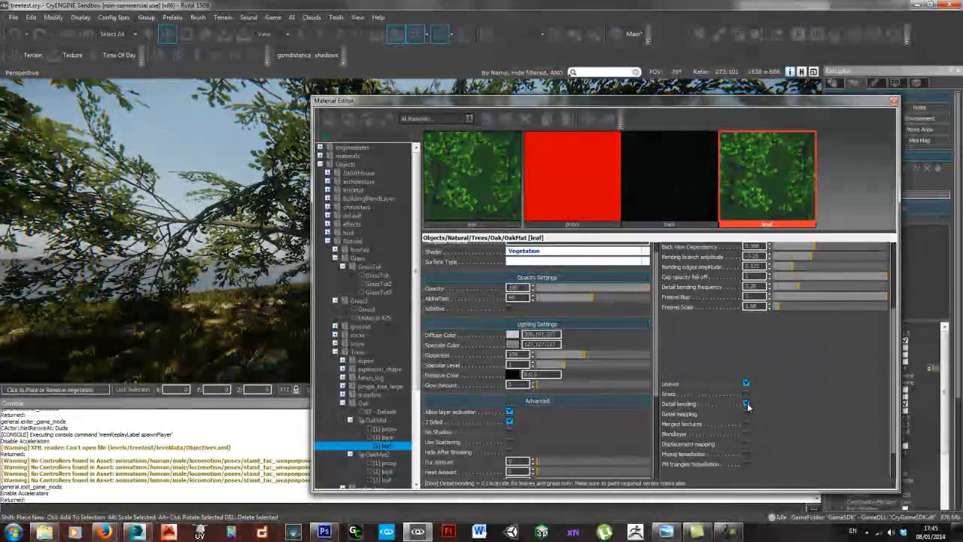